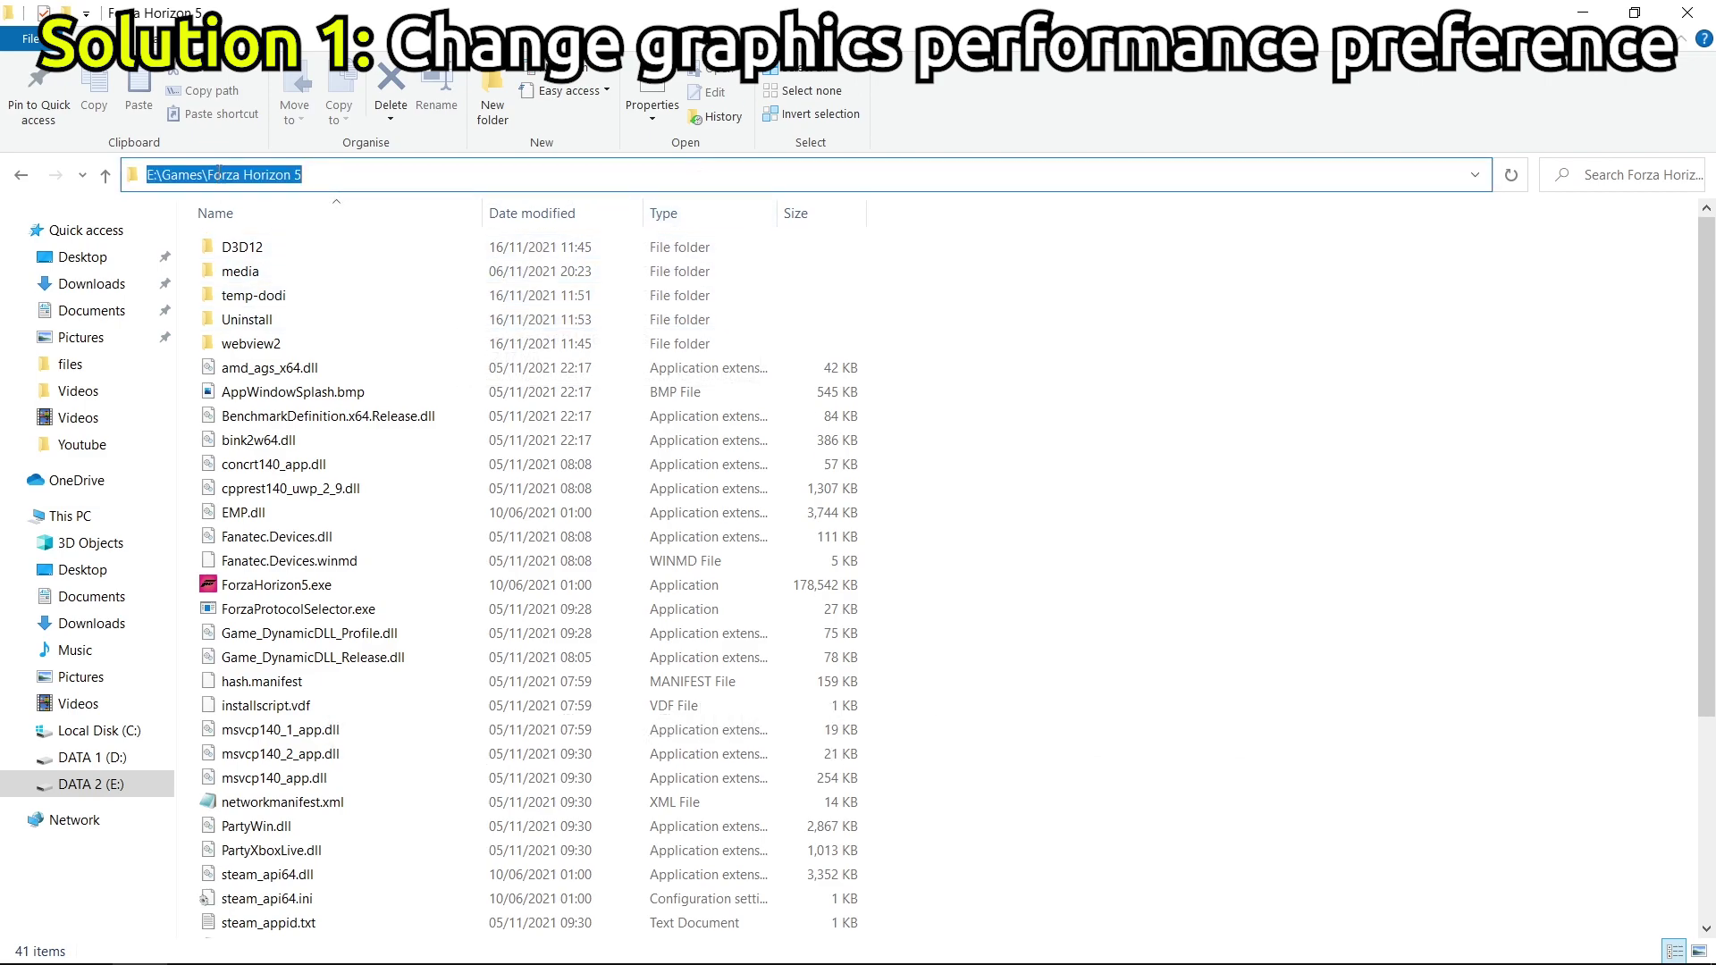
Copy the Forza Horizon 5 installation folder's path and close the folder window
right_click(220, 172)
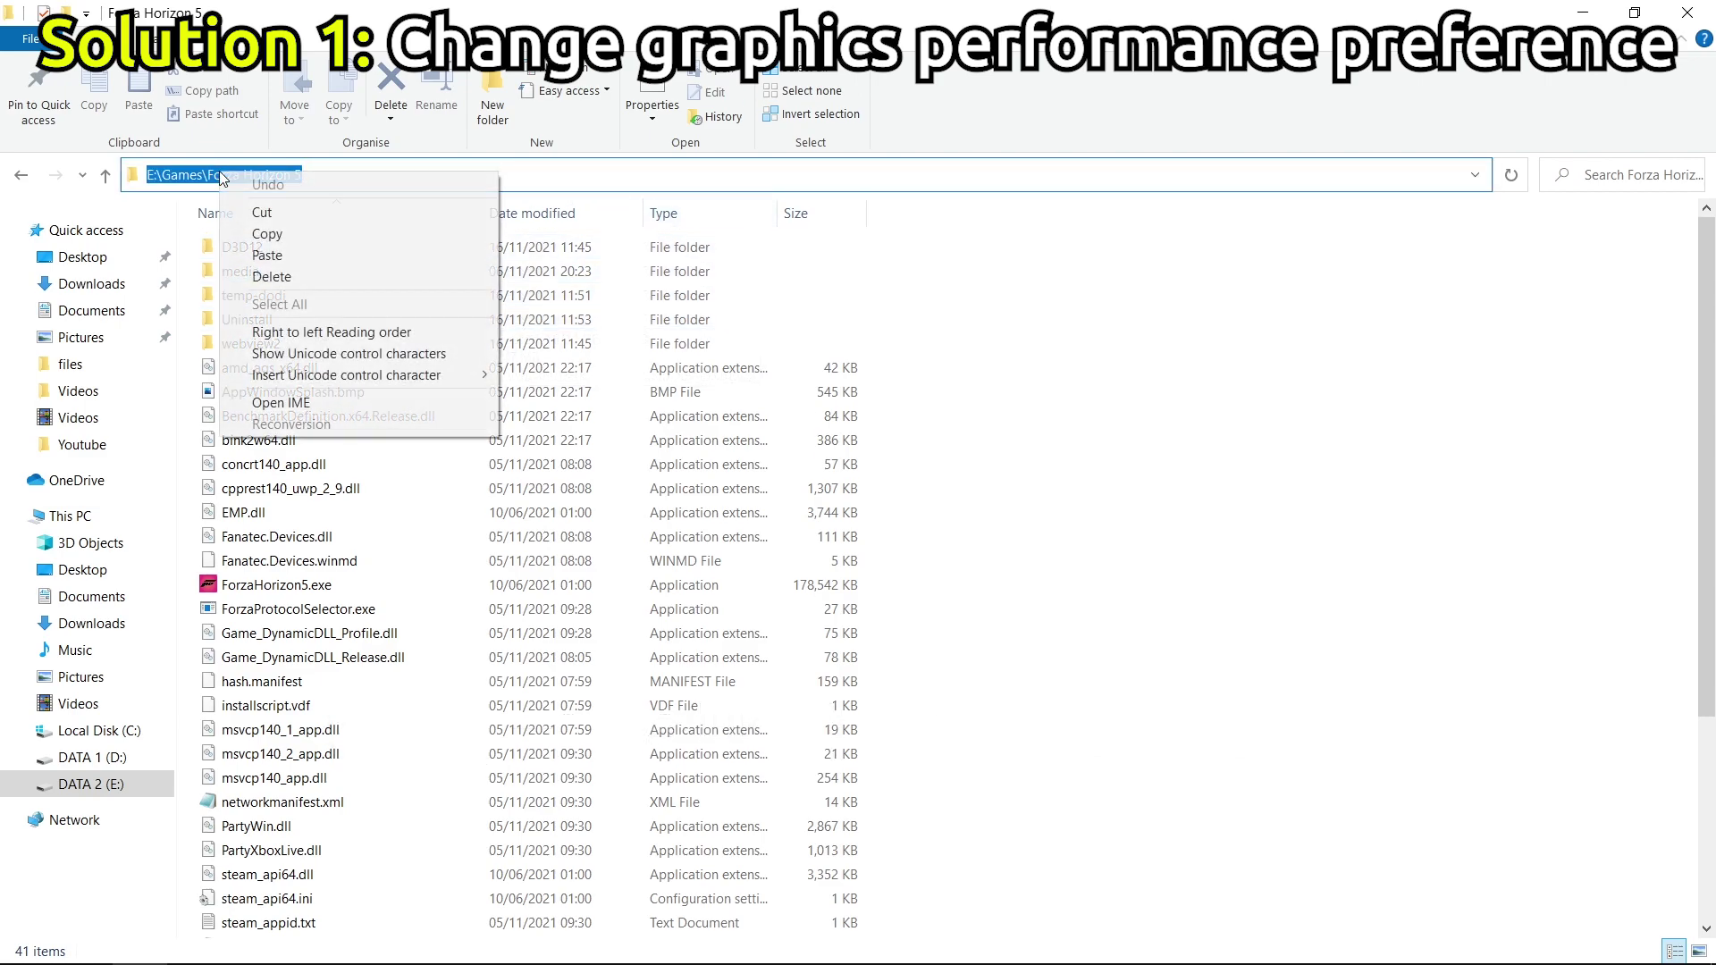
click(303, 240)
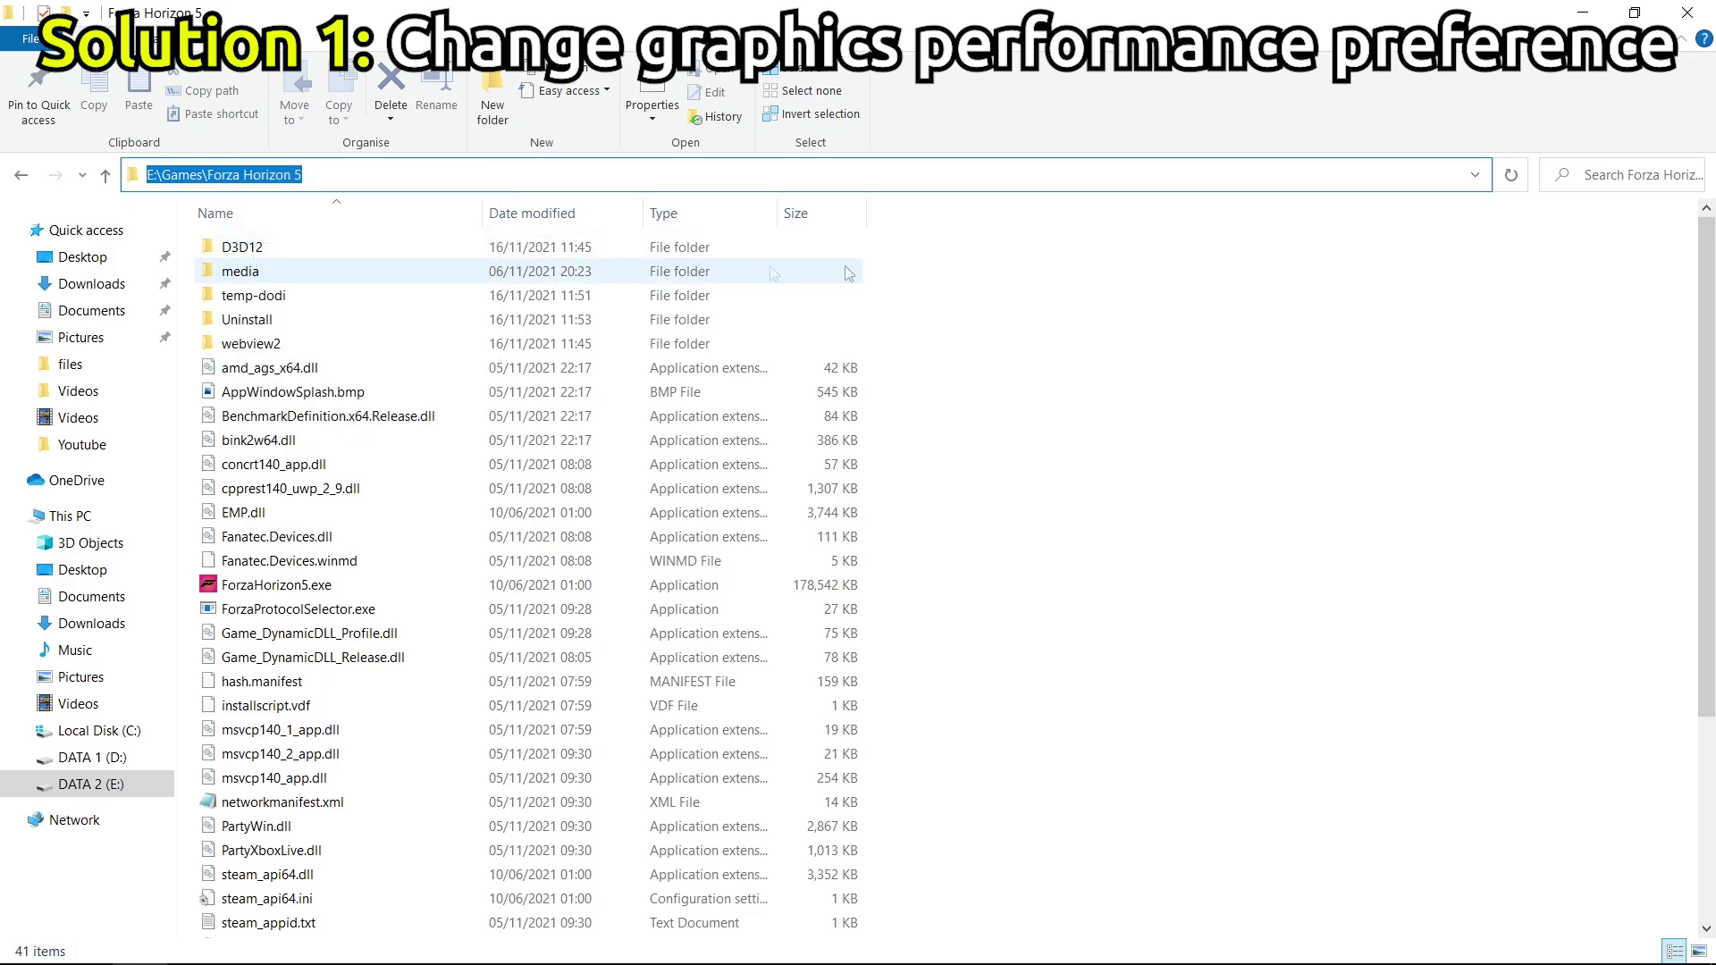
click(1683, 18)
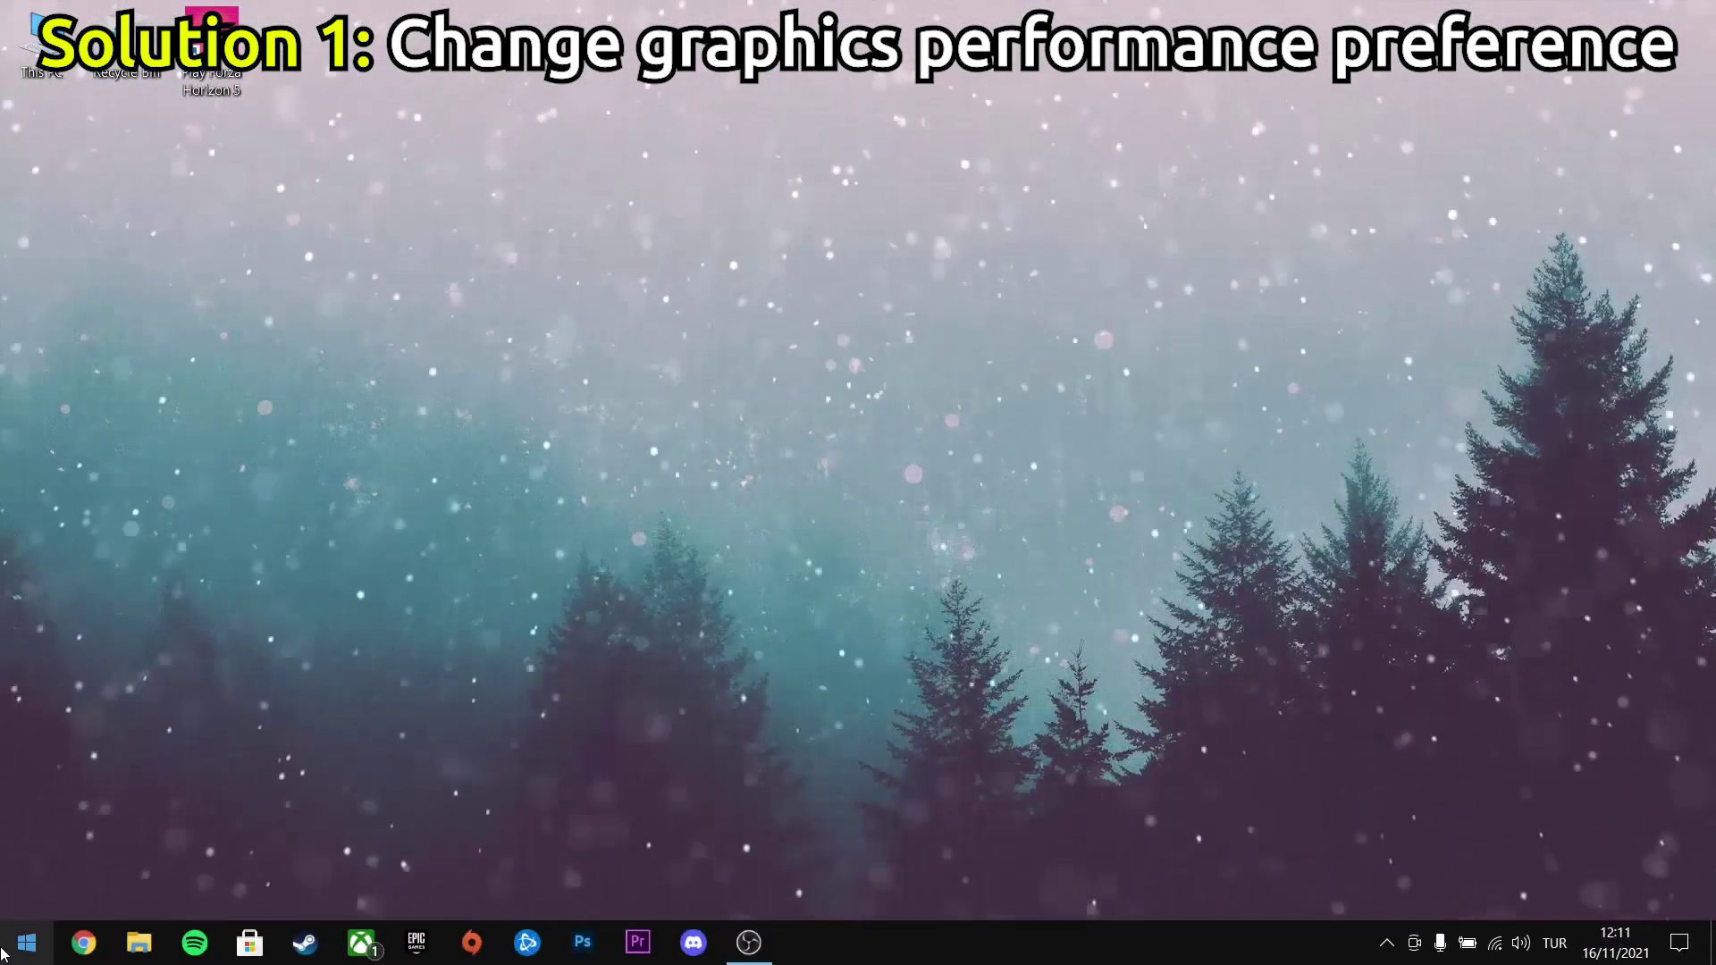
Search Windows for "graphic" and open the Graphics settings page
click(3, 954)
text(graphic)
click(342, 346)
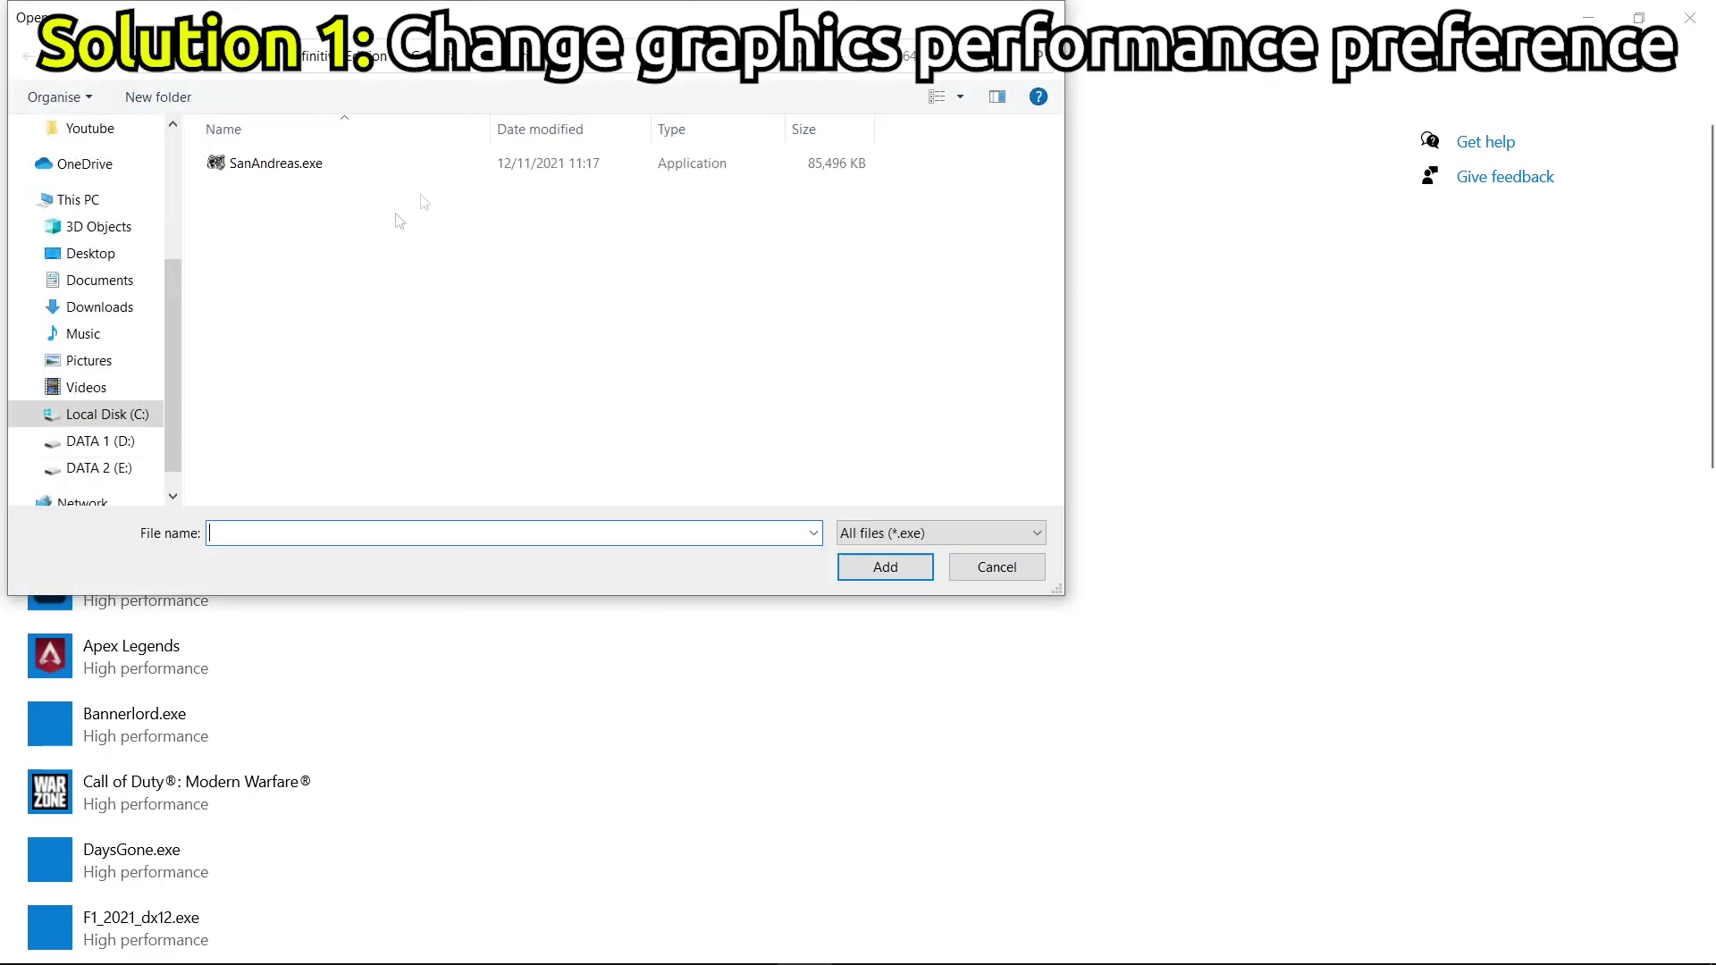
Browse to the copied path E:\Games\Forza Horizon 5 and add ForzaHorizon5.exe to the graphics preference app list
click(79, 200)
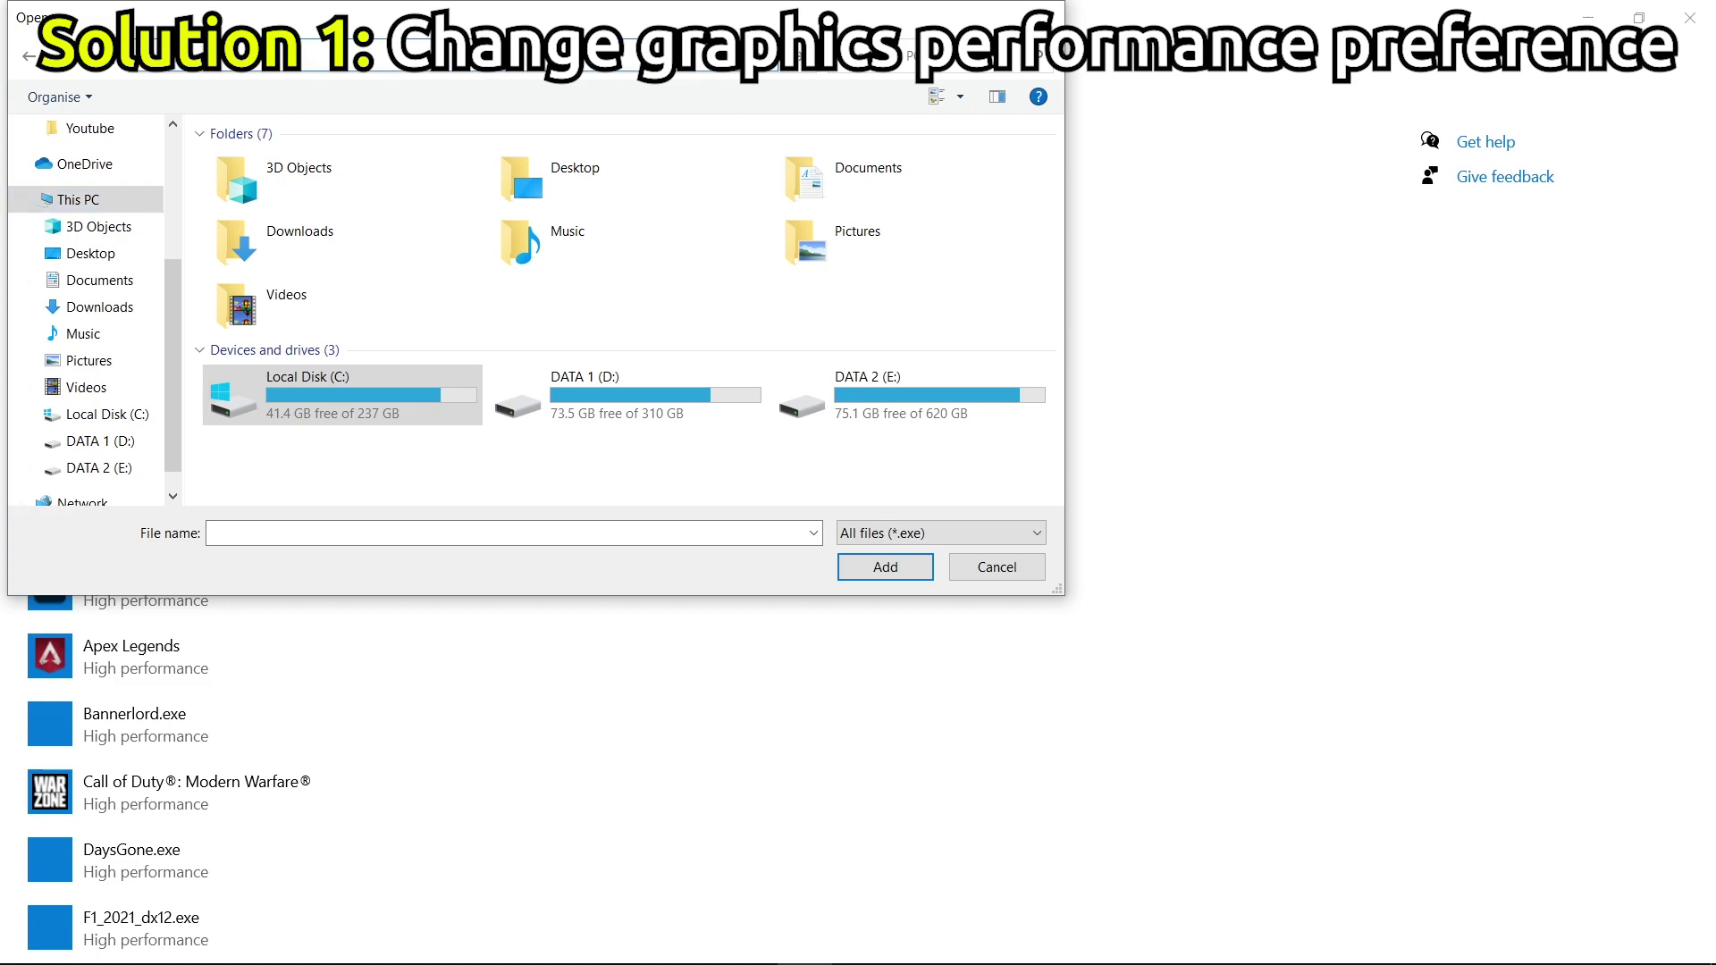
right_click(487, 68)
click(560, 146)
key(Return)
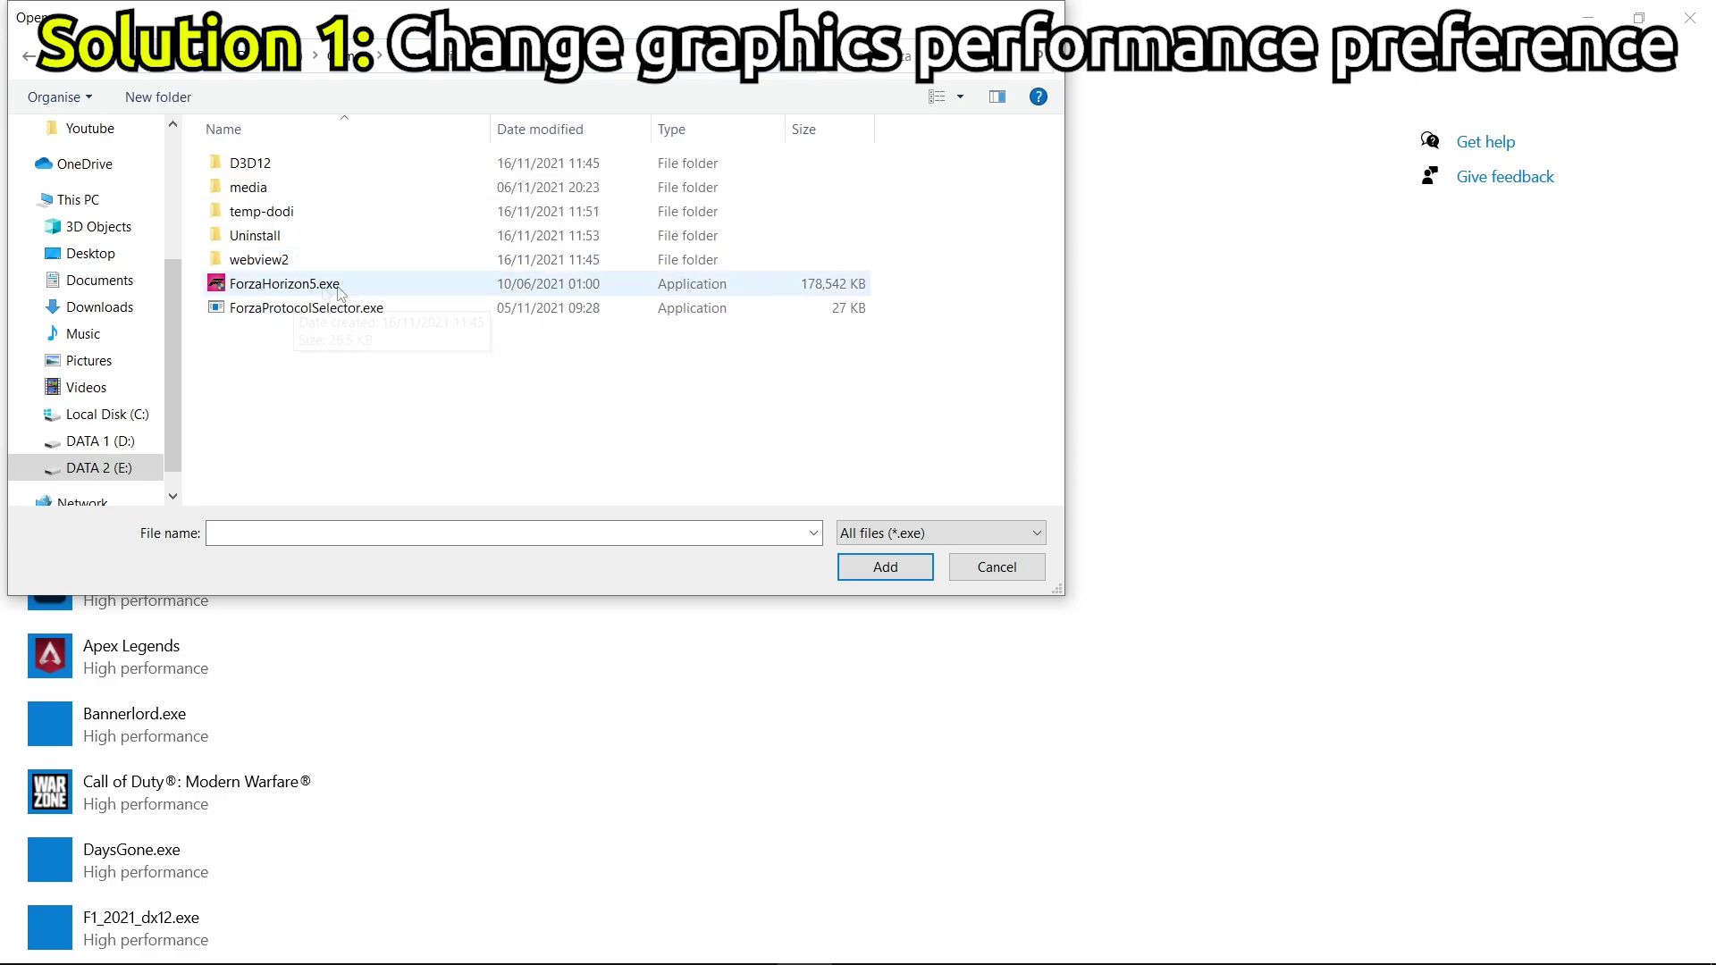
click(332, 287)
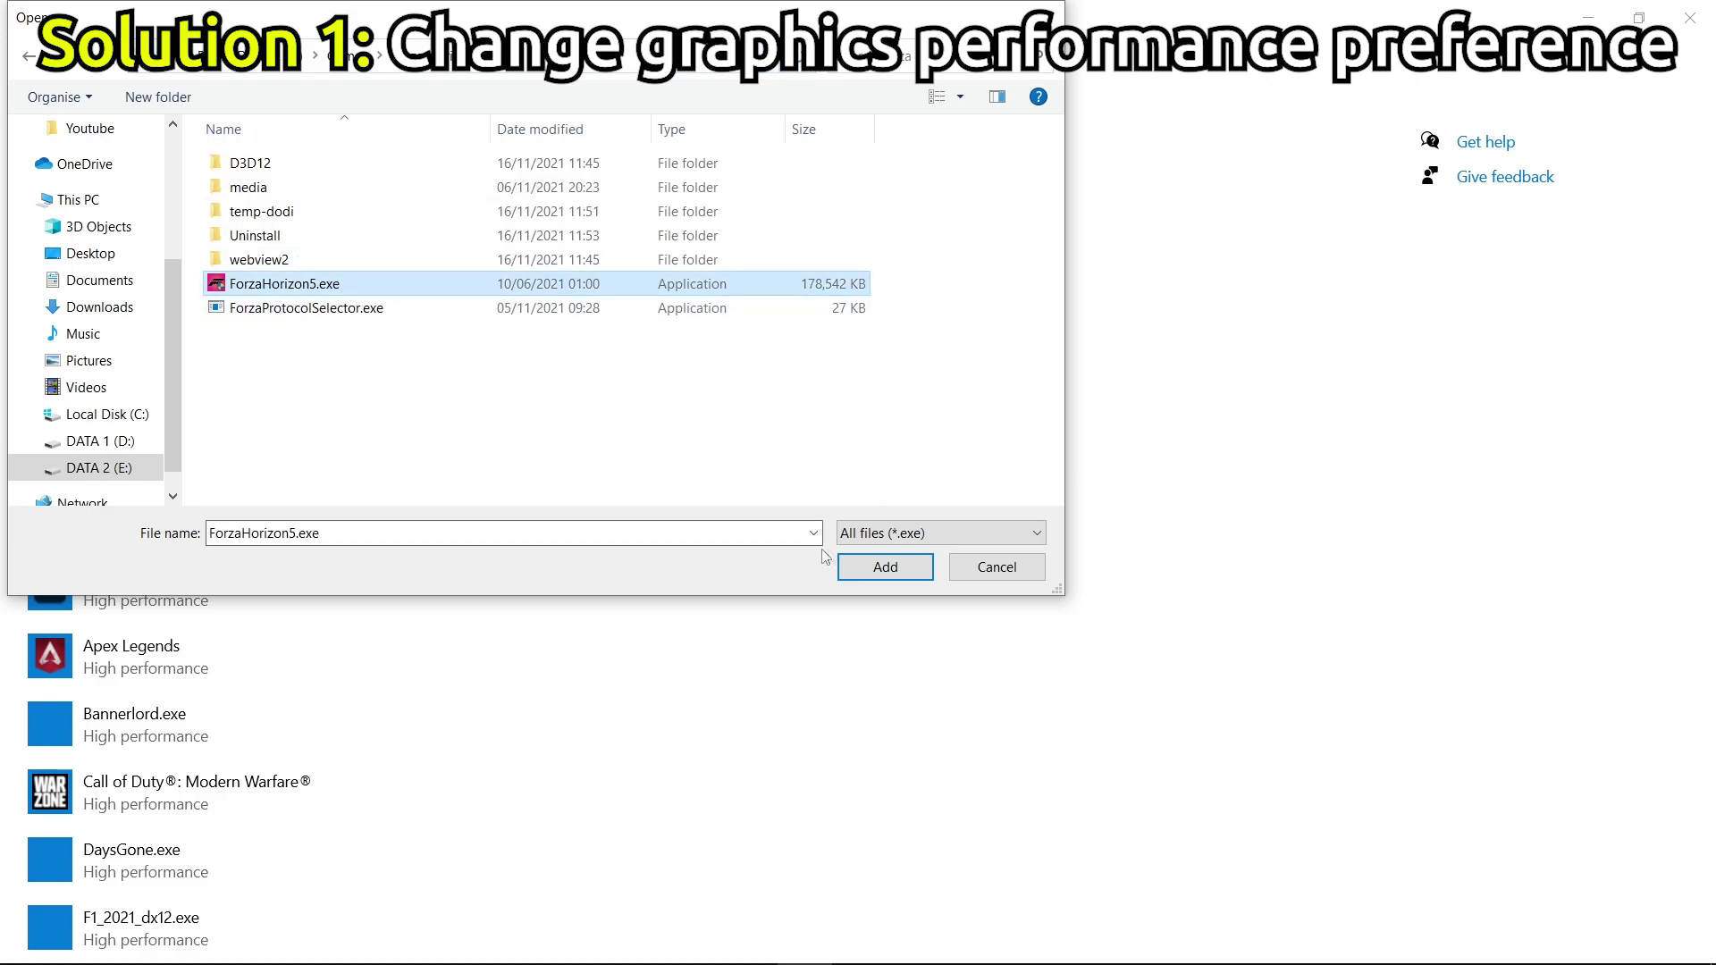
click(901, 576)
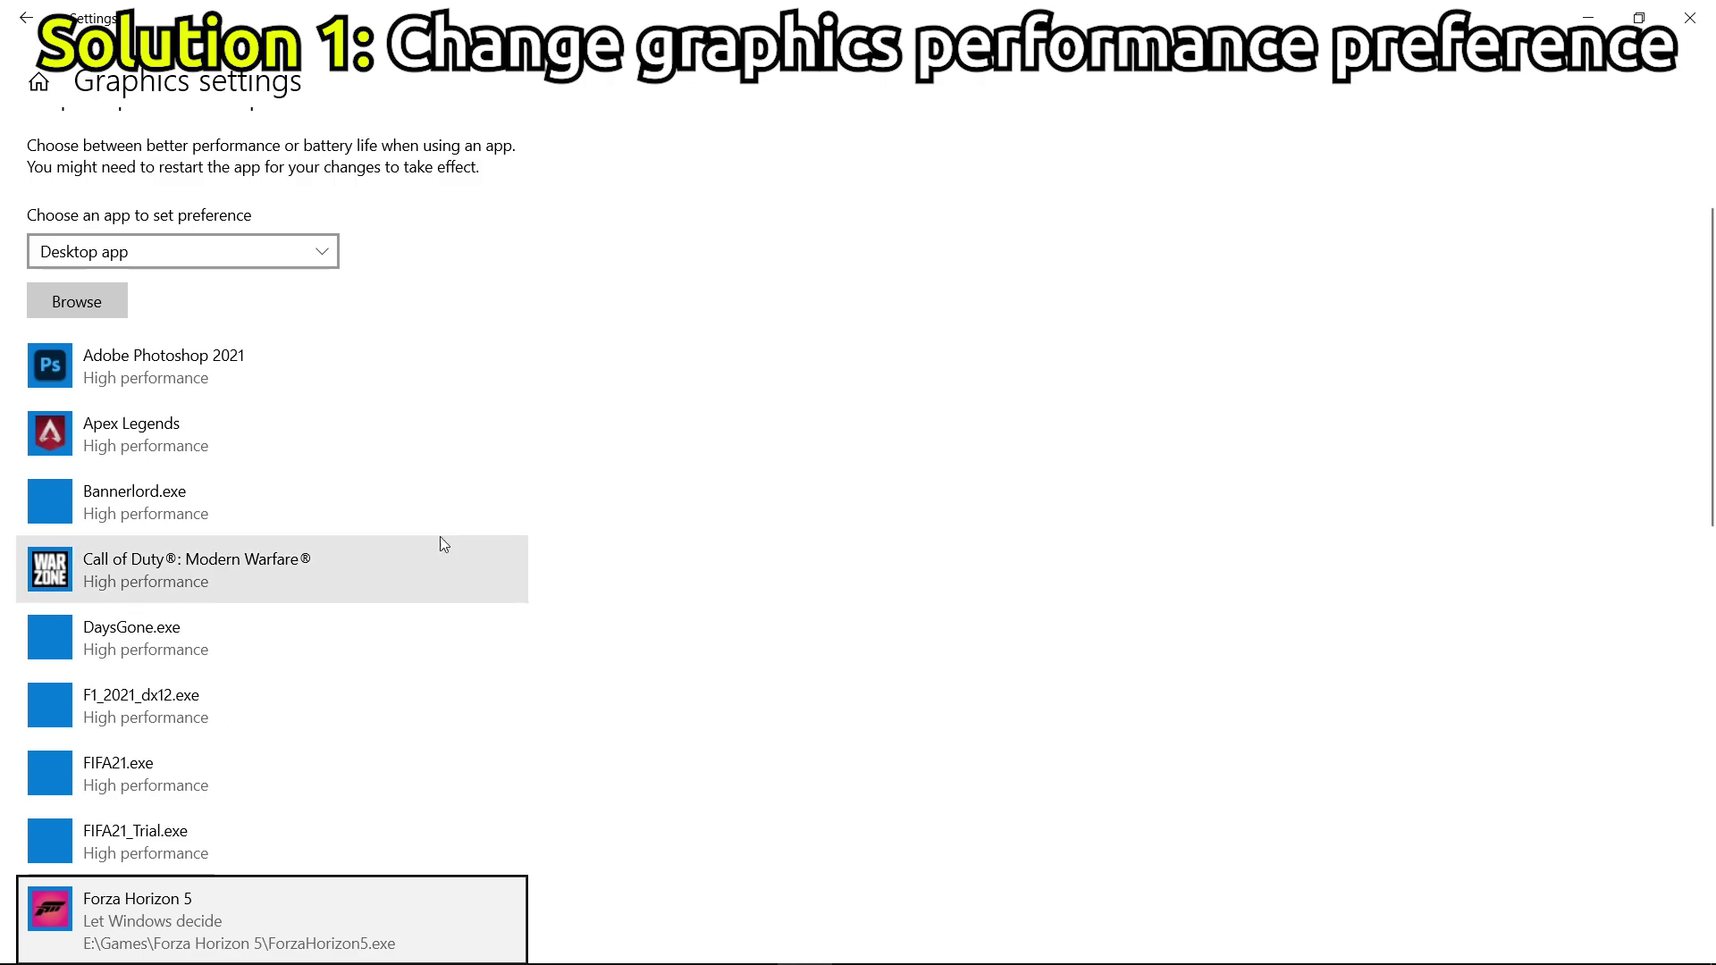
Set Forza Horizon 5's graphics preference to High performance, save it, and close the settings
scroll(429, 538, down, 5)
click(354, 497)
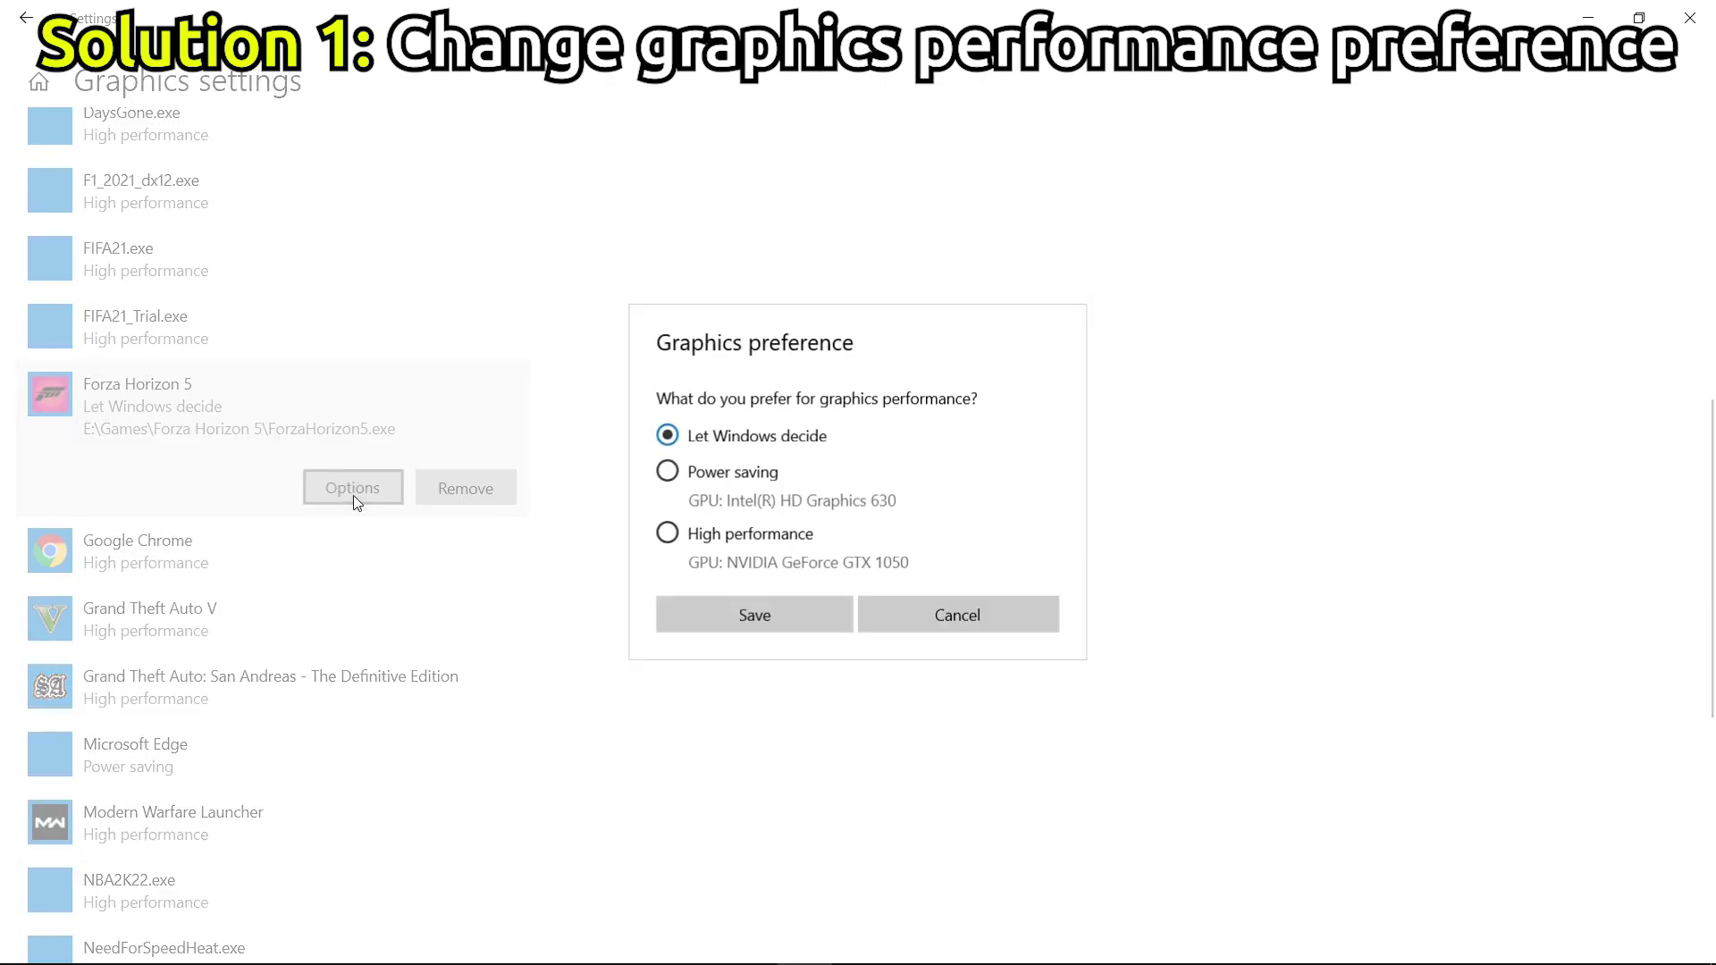
click(764, 617)
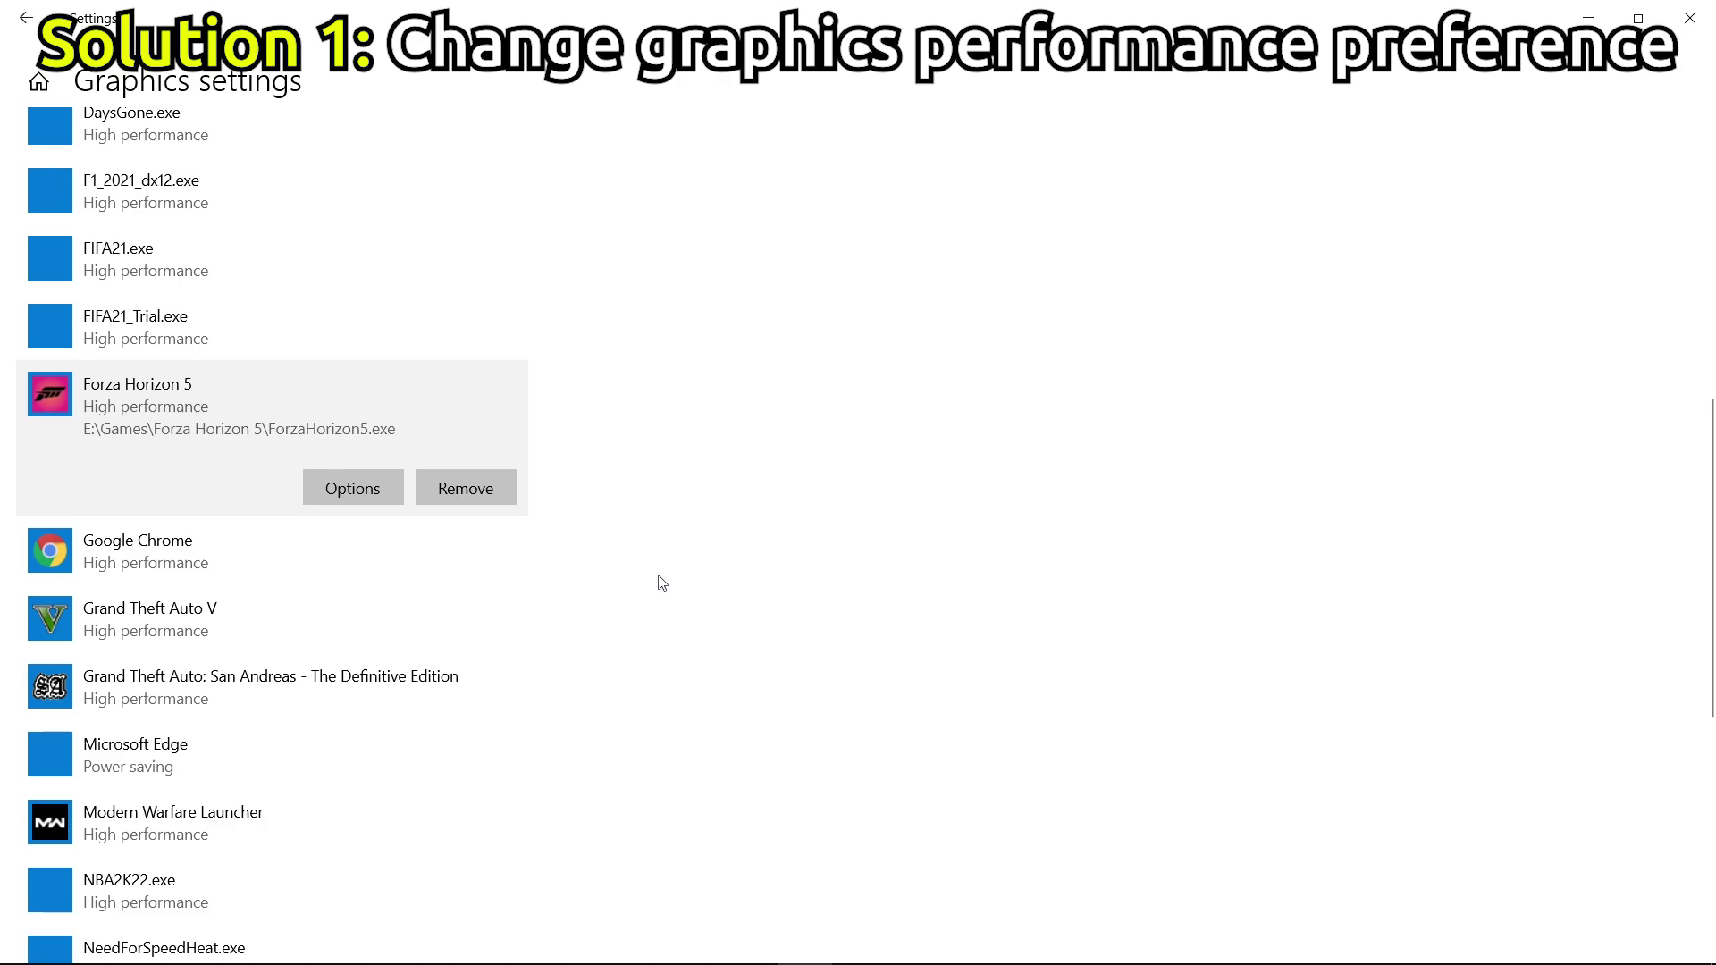
click(1689, 18)
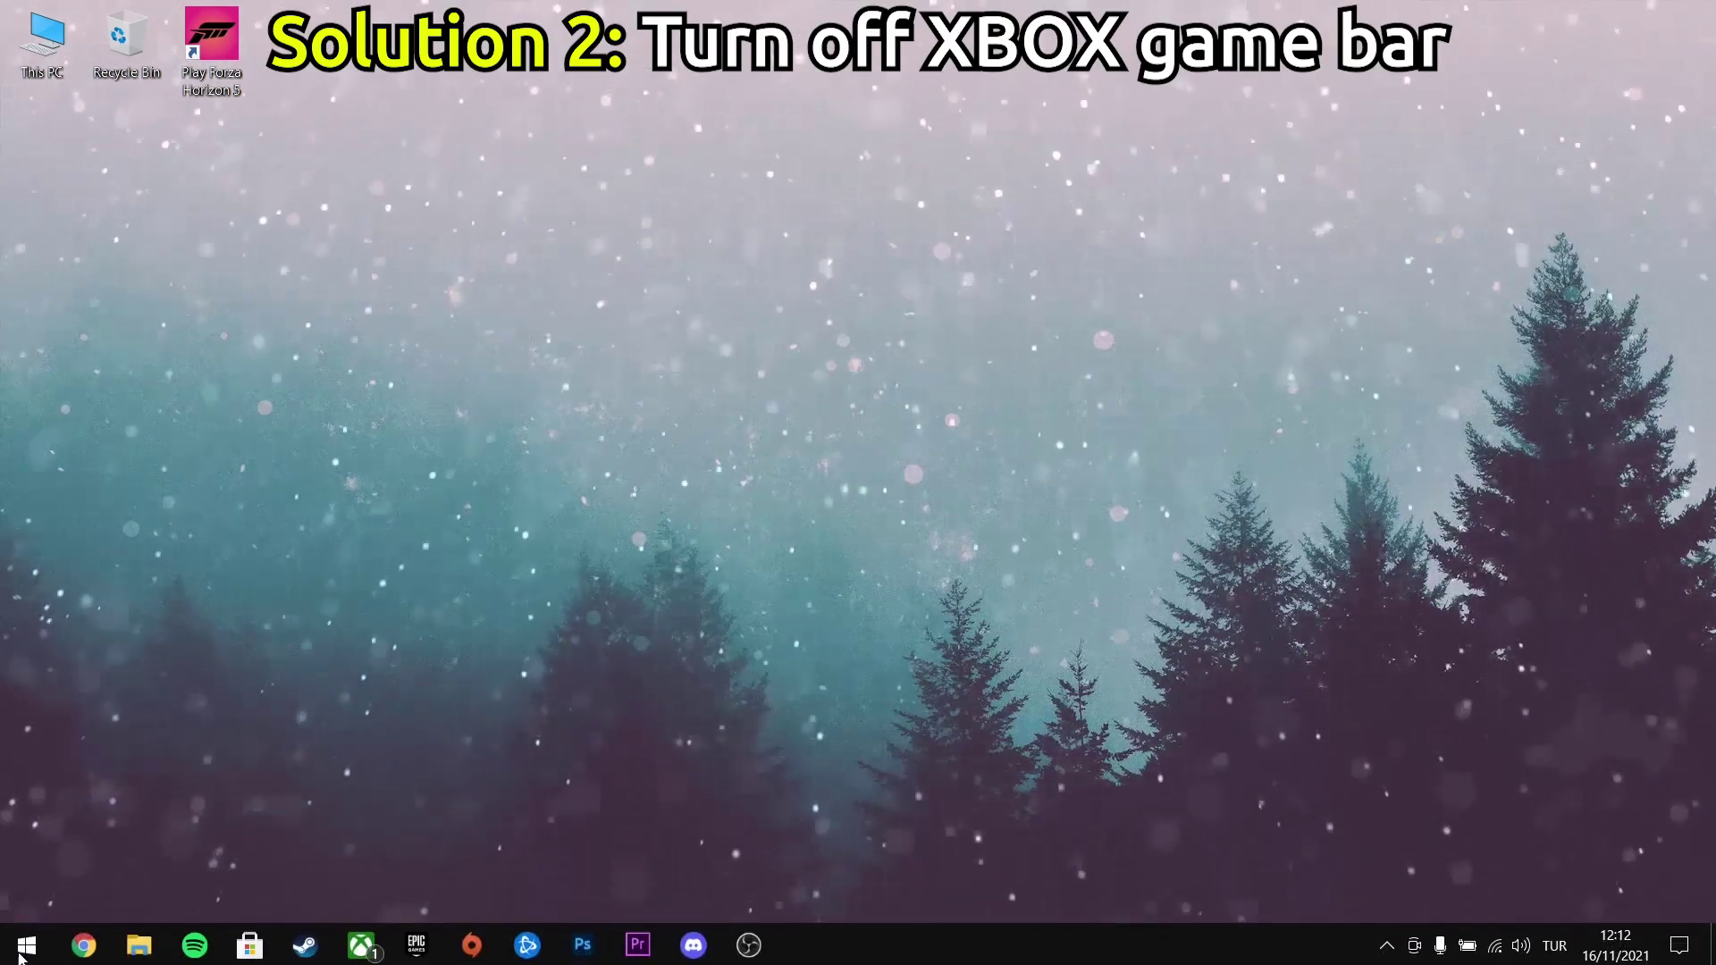
Find the Enable Xbox Game Bar setting, turn Xbox Game Bar off, and close the settings
click(19, 952)
text(enable)
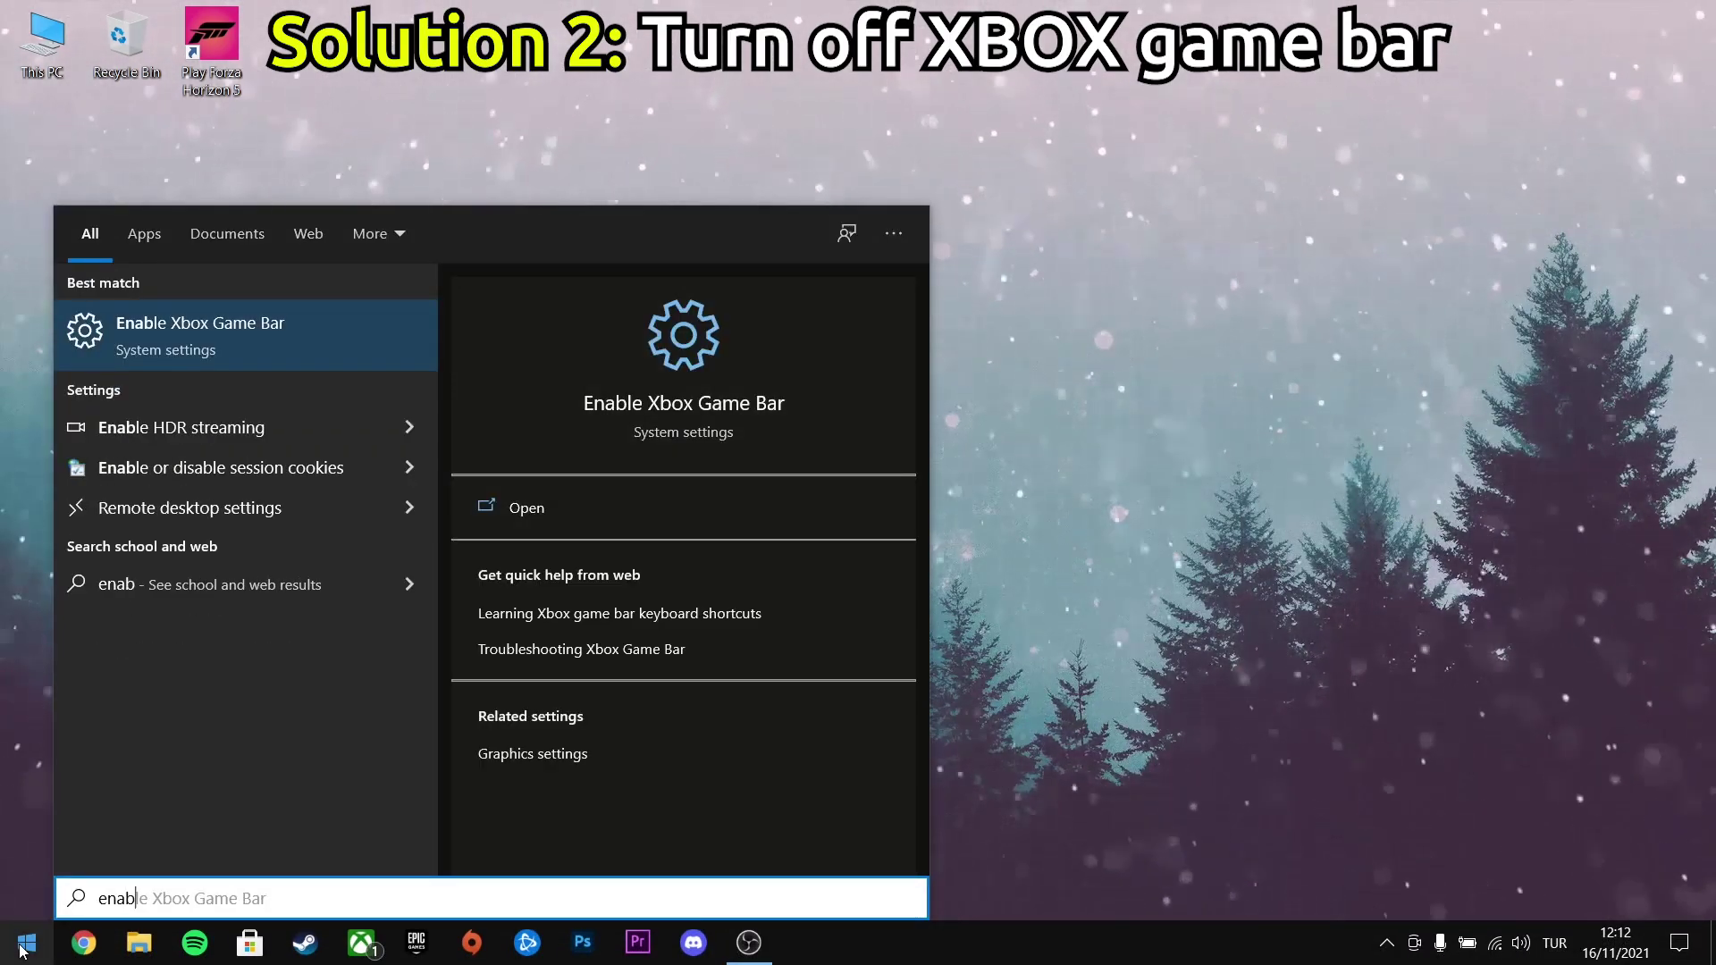
click(297, 332)
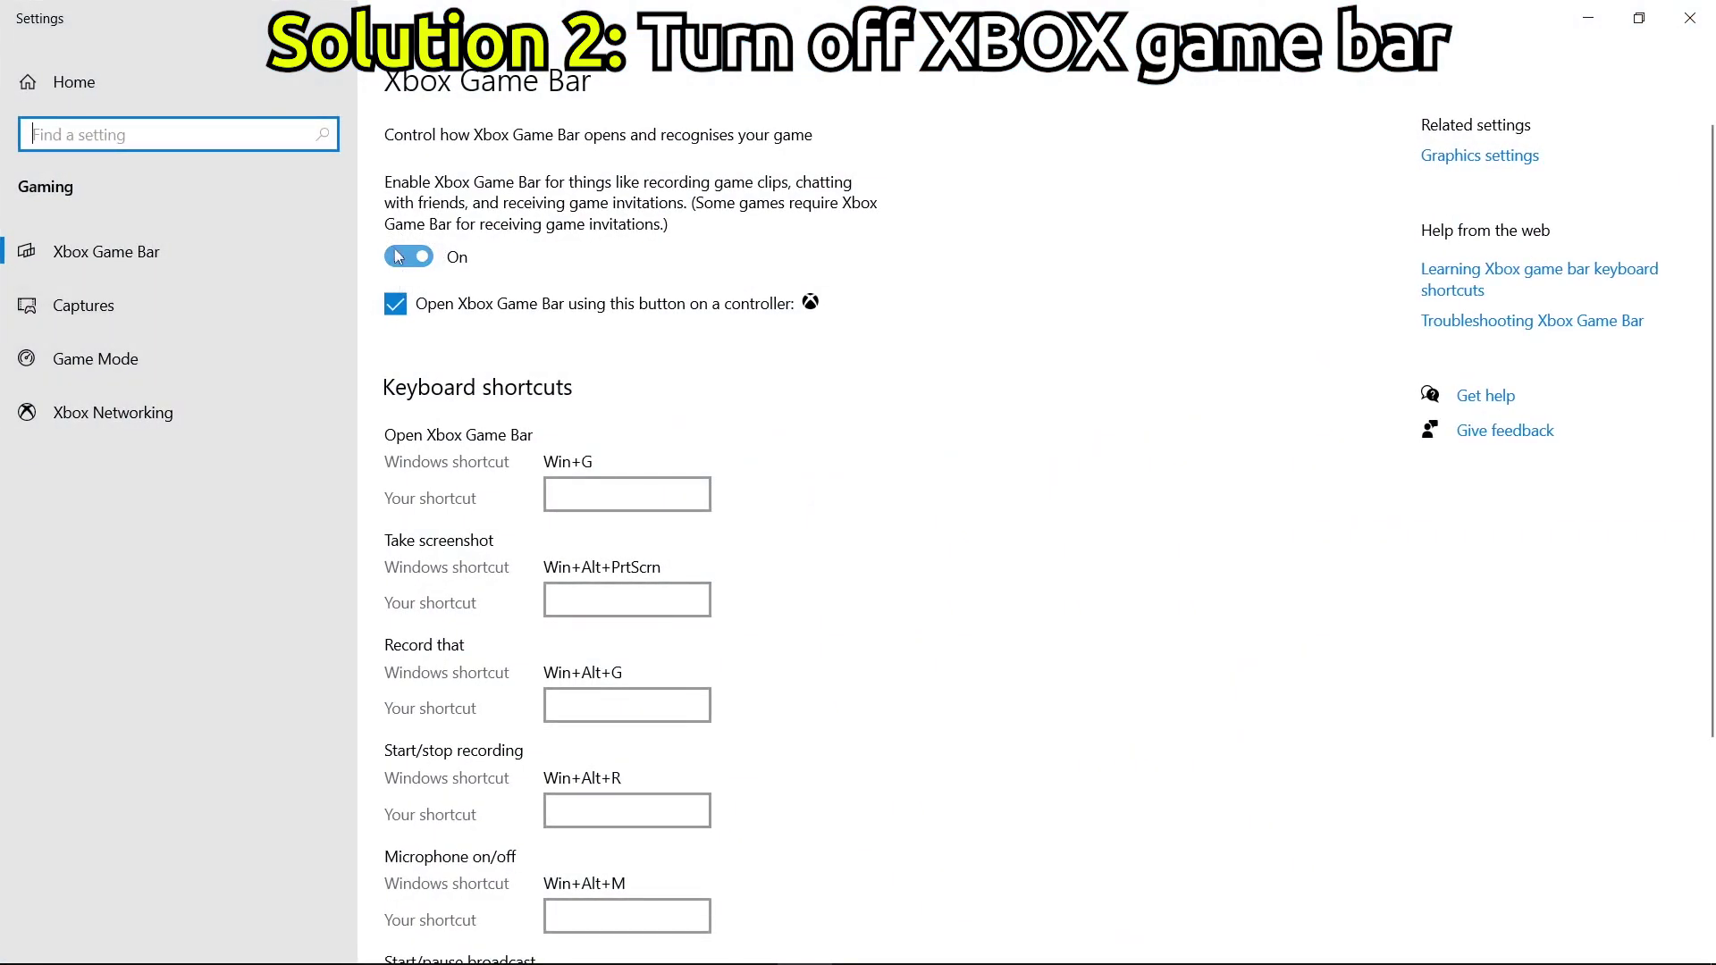
click(1701, 13)
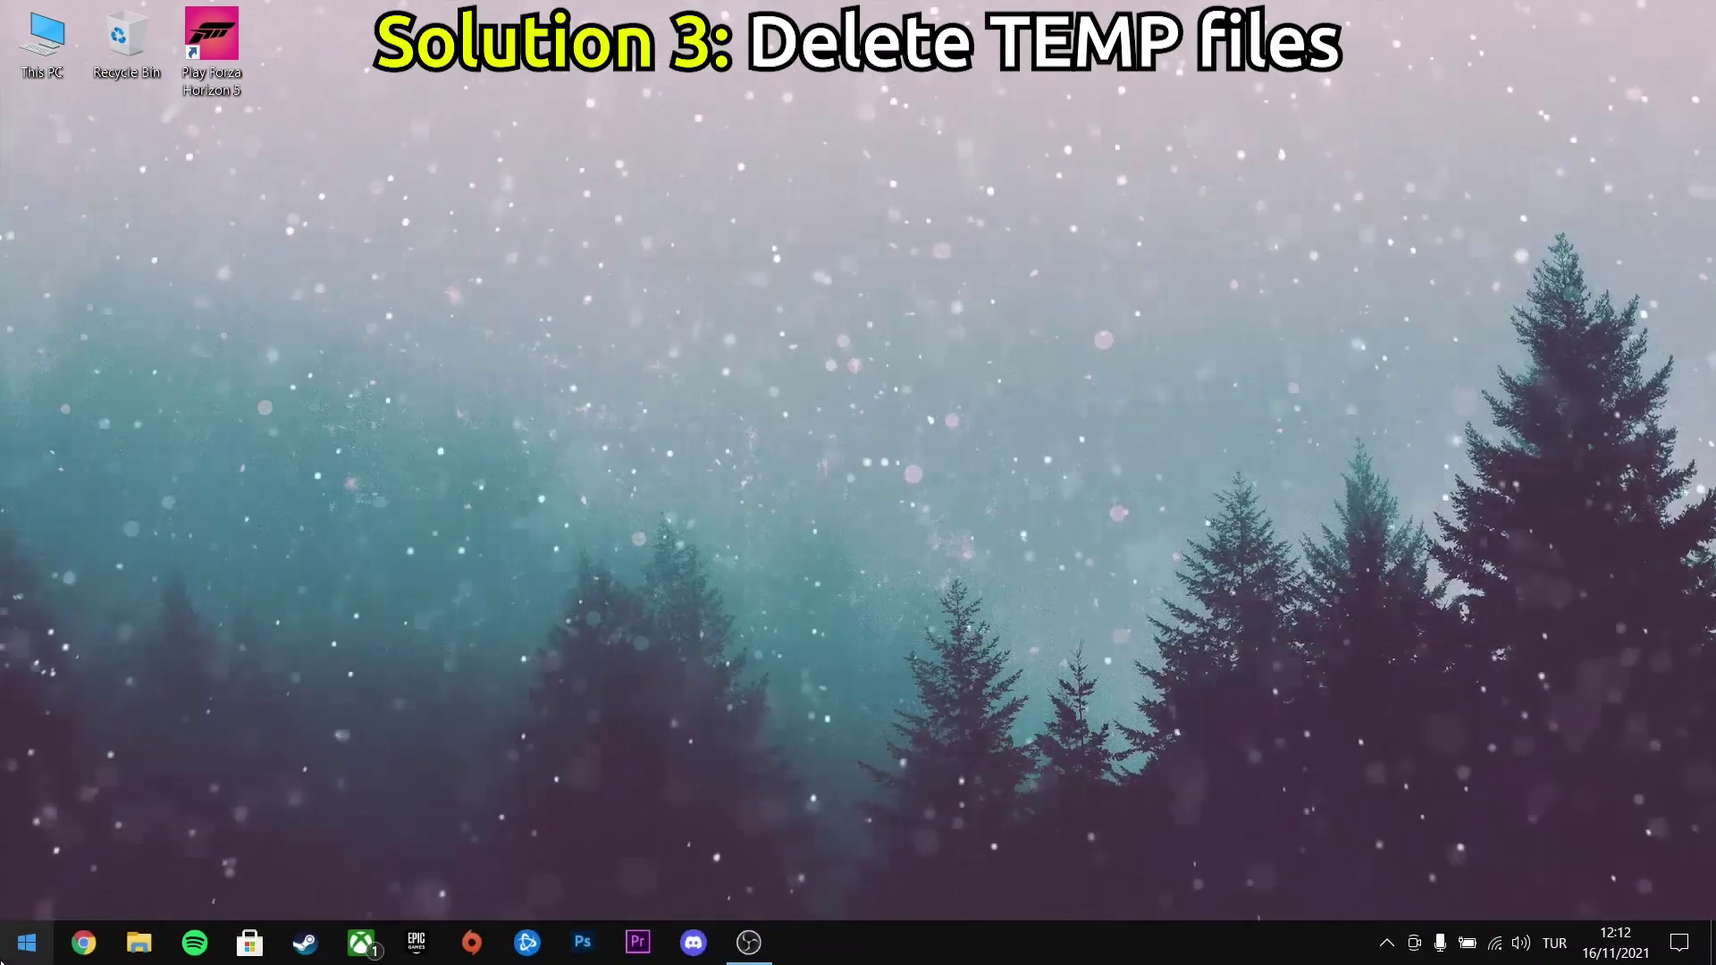
Open the Windows Temp folder by running "temp" from the Run dialog
click(27, 943)
text(run)
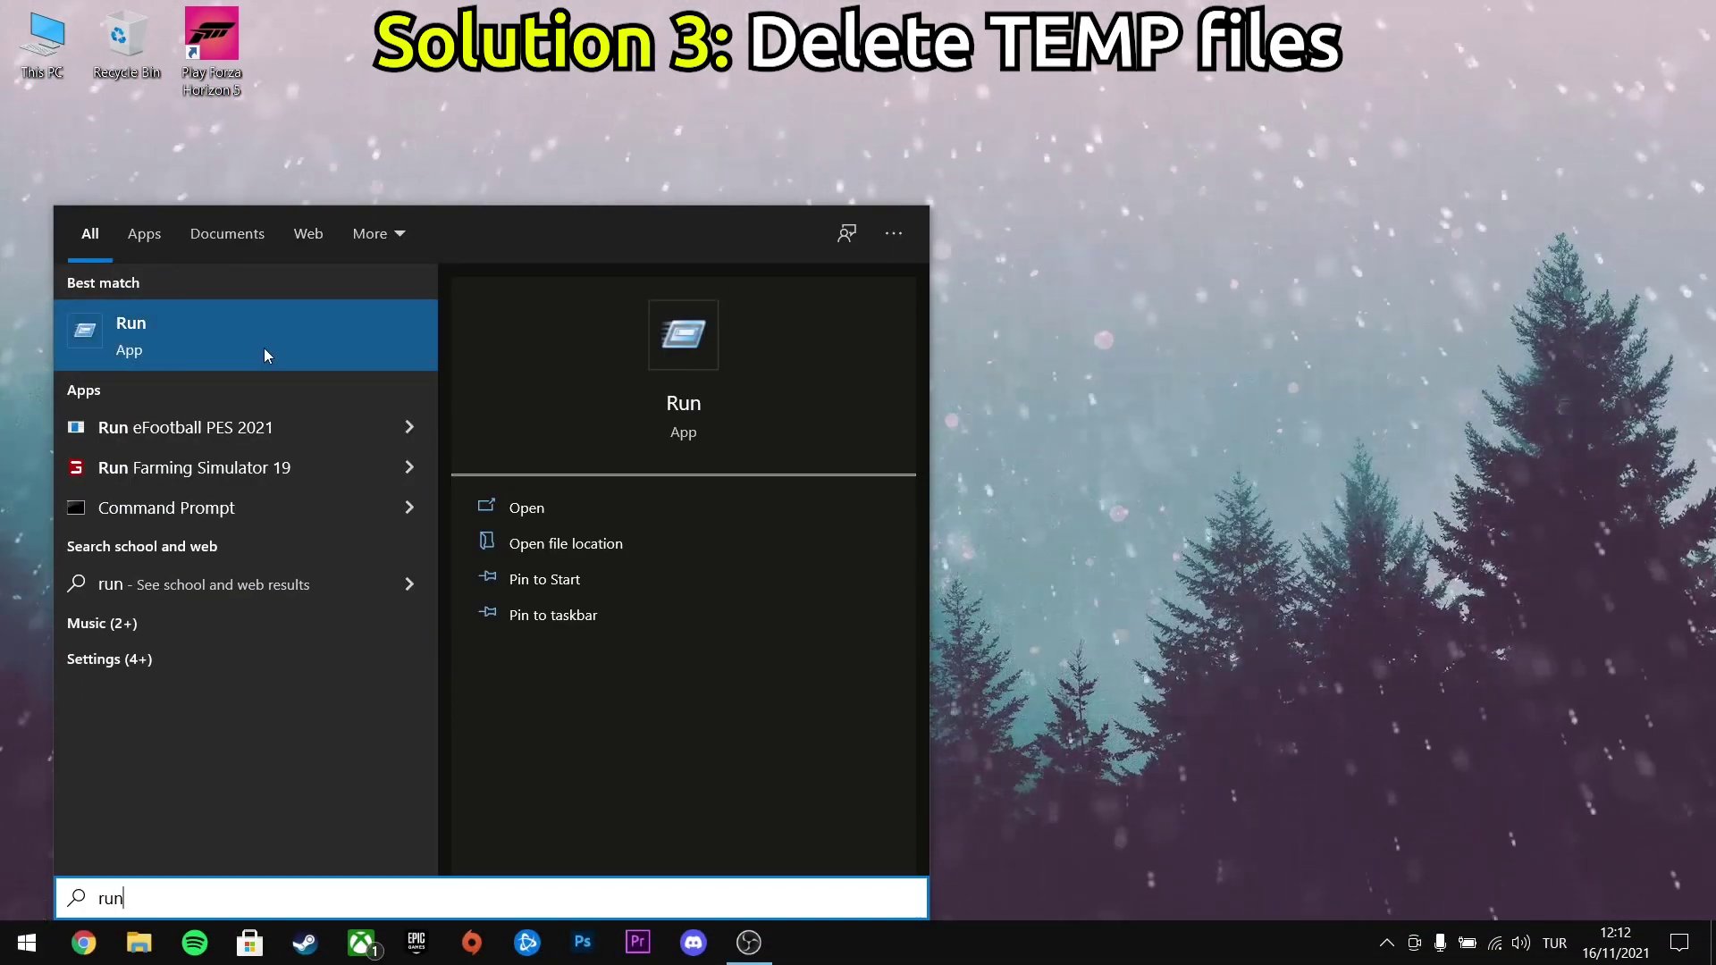
click(244, 331)
drag(179, 746, 840, 361)
key(BackSpace)
text(temp)
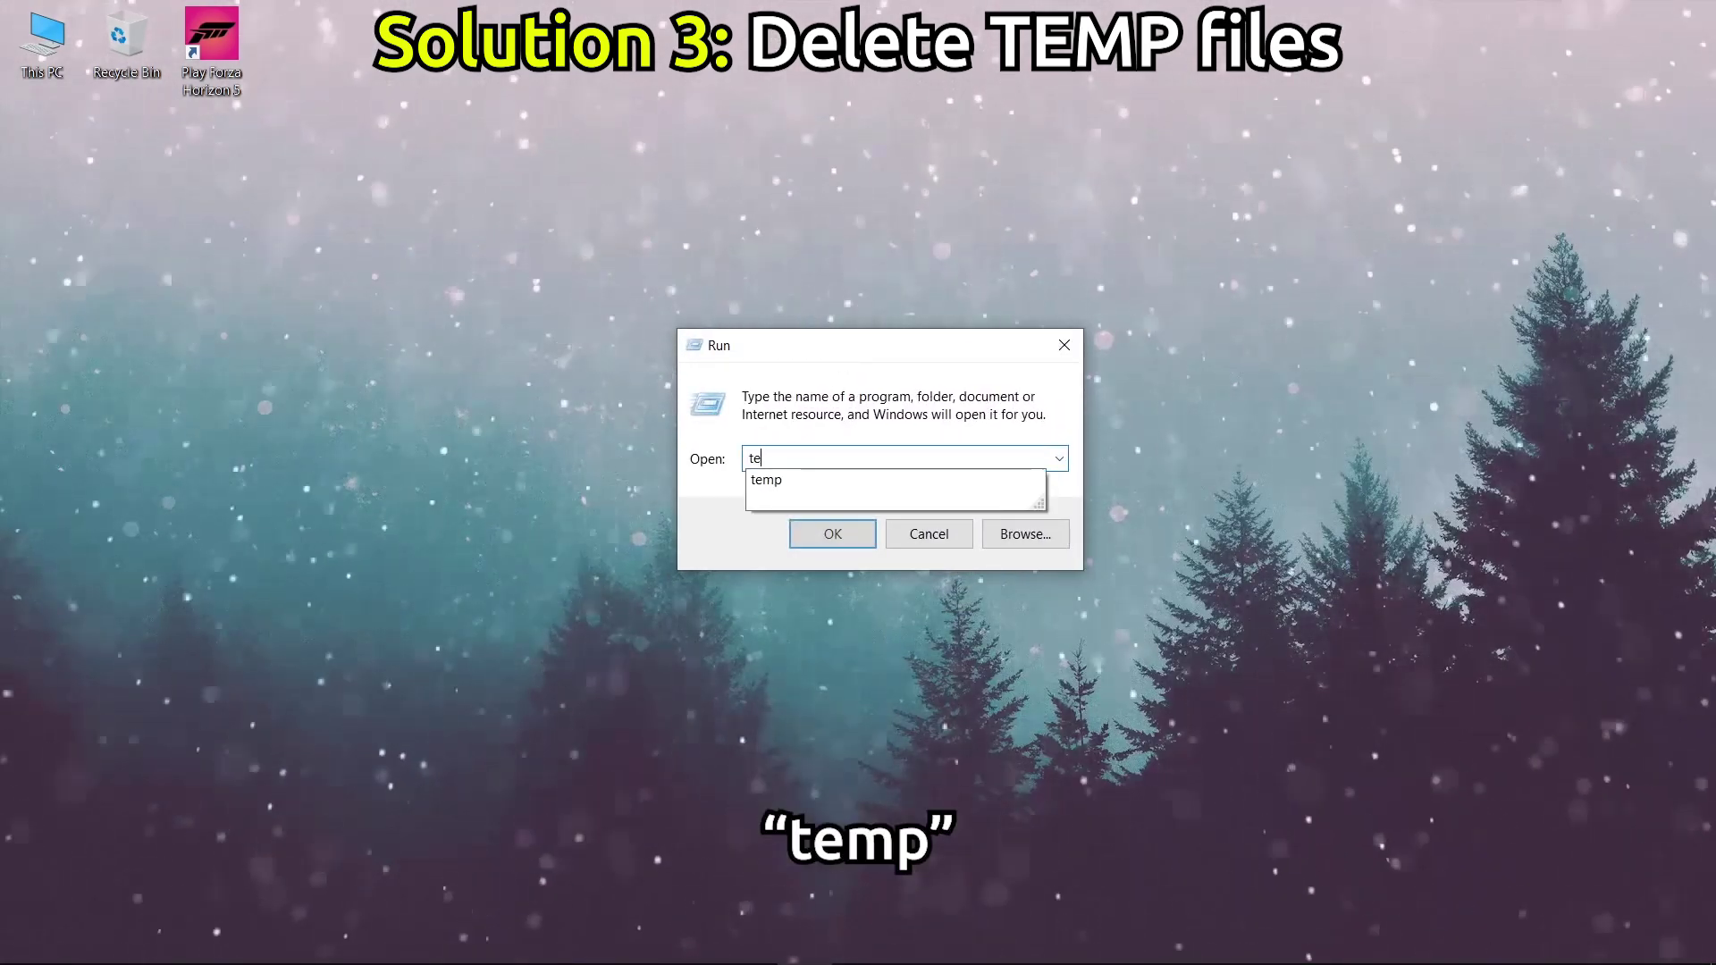
click(836, 534)
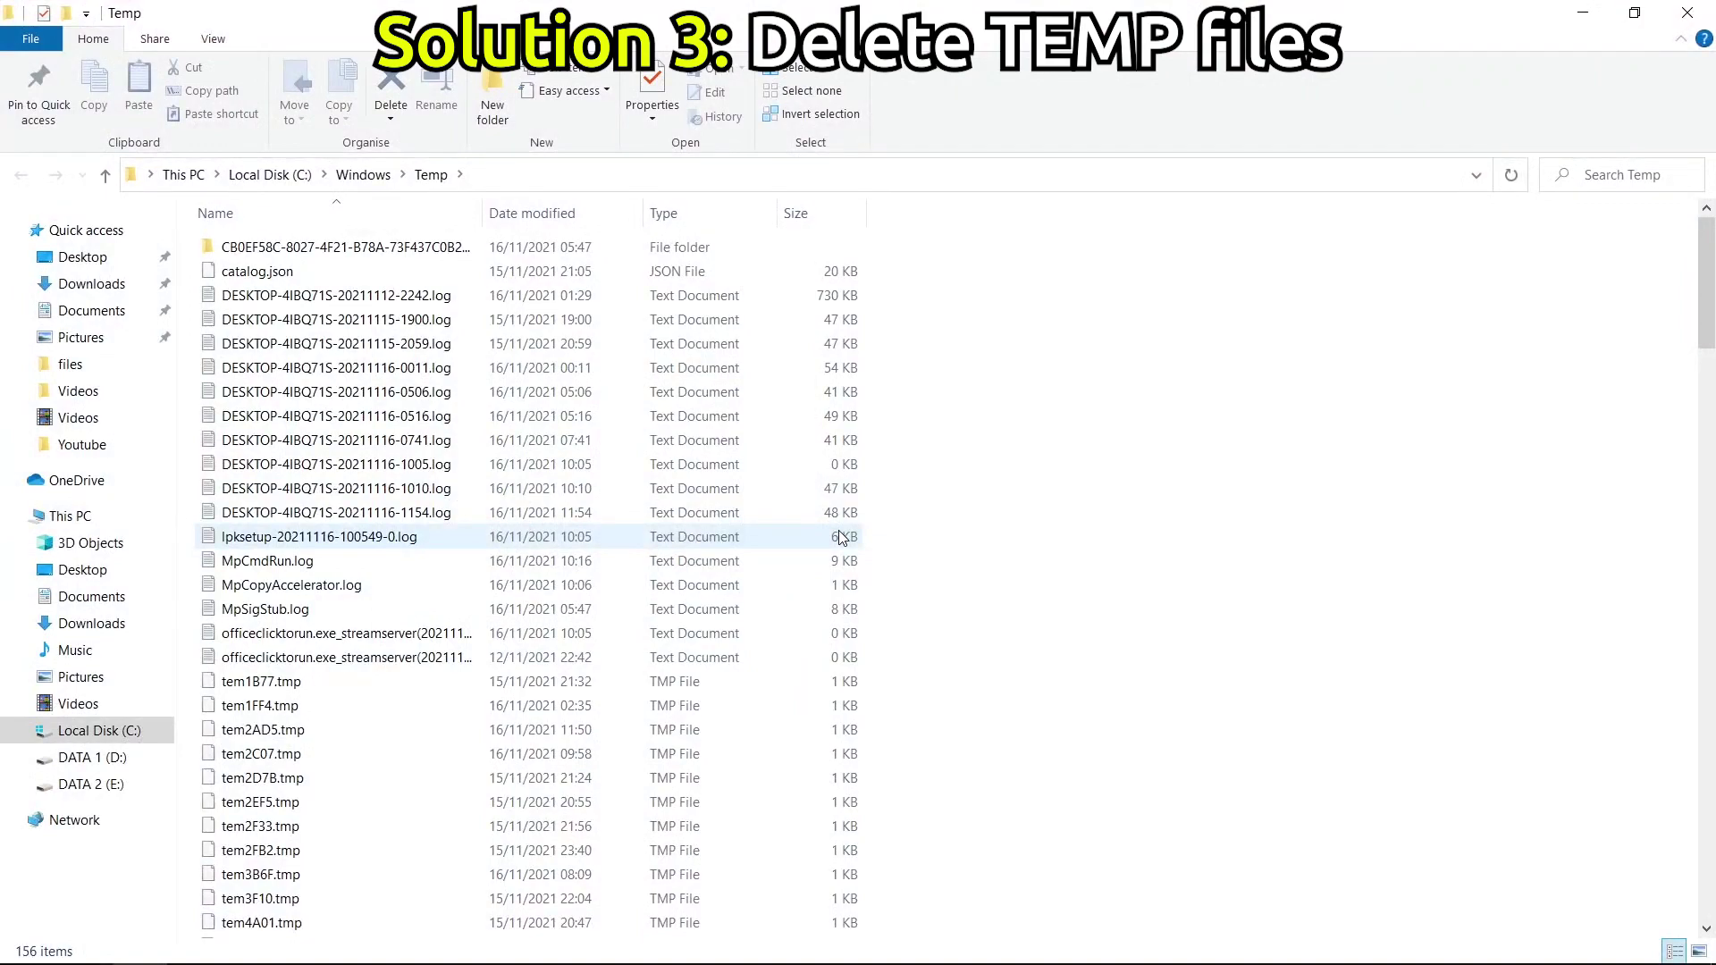
Delete all items in the Windows Temp folder, skip the files in use, and close the folder
key(ctrl+a)
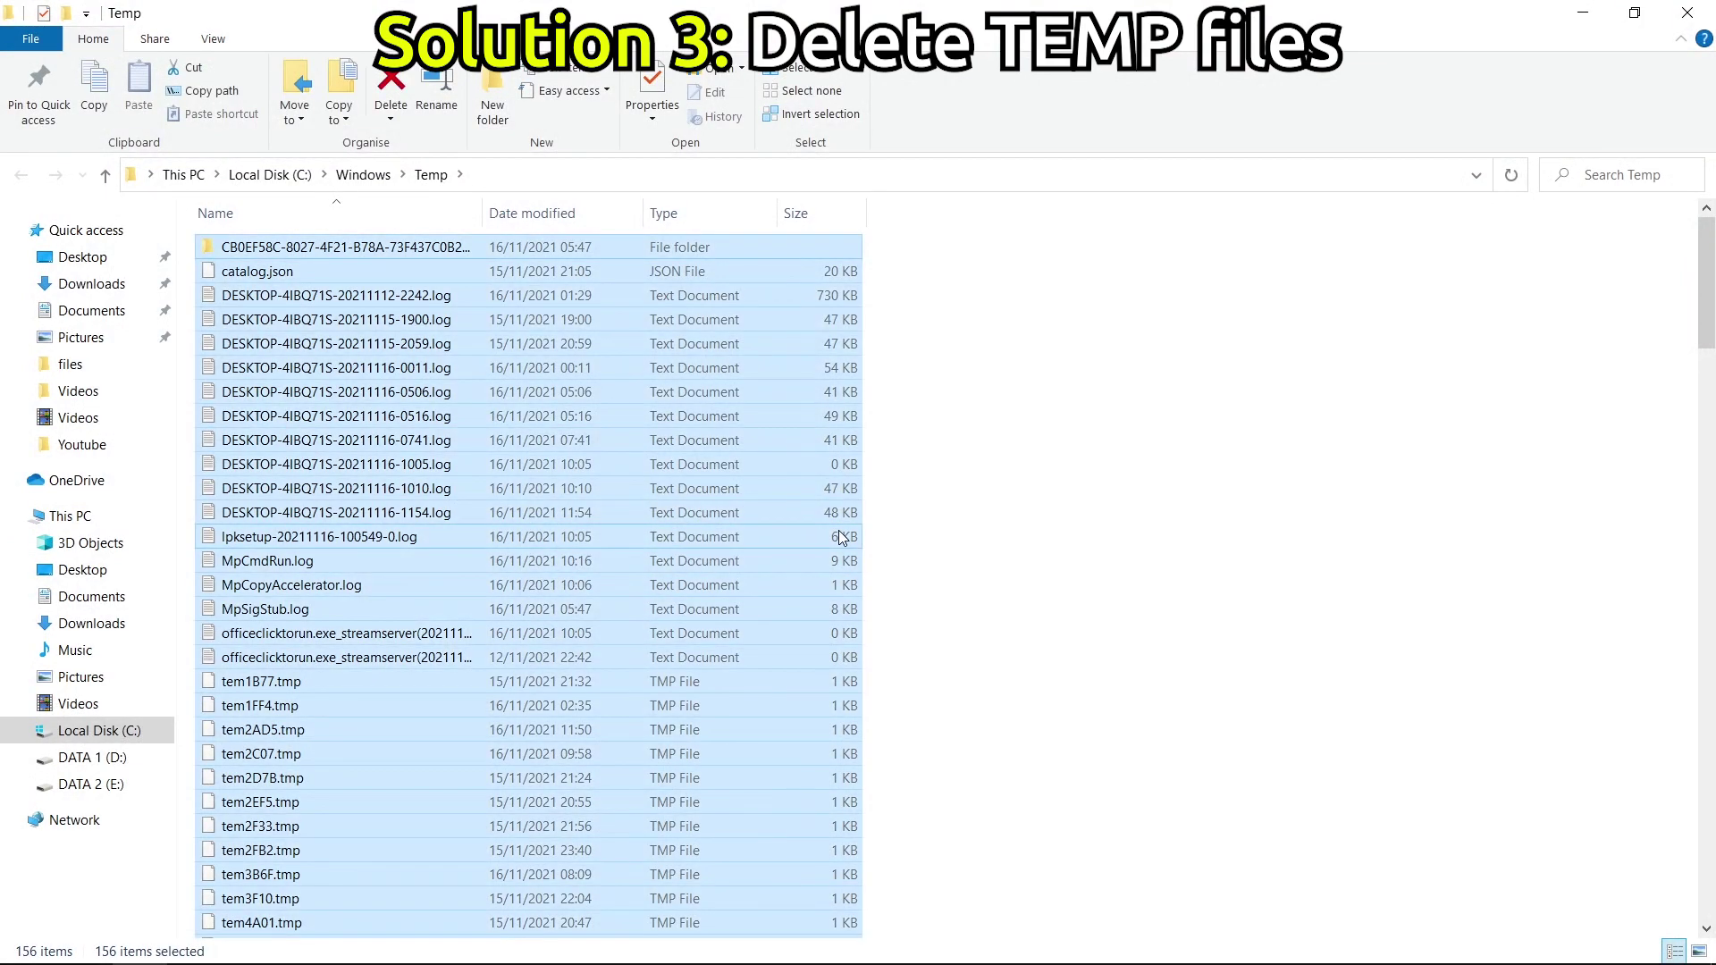
right_click(799, 416)
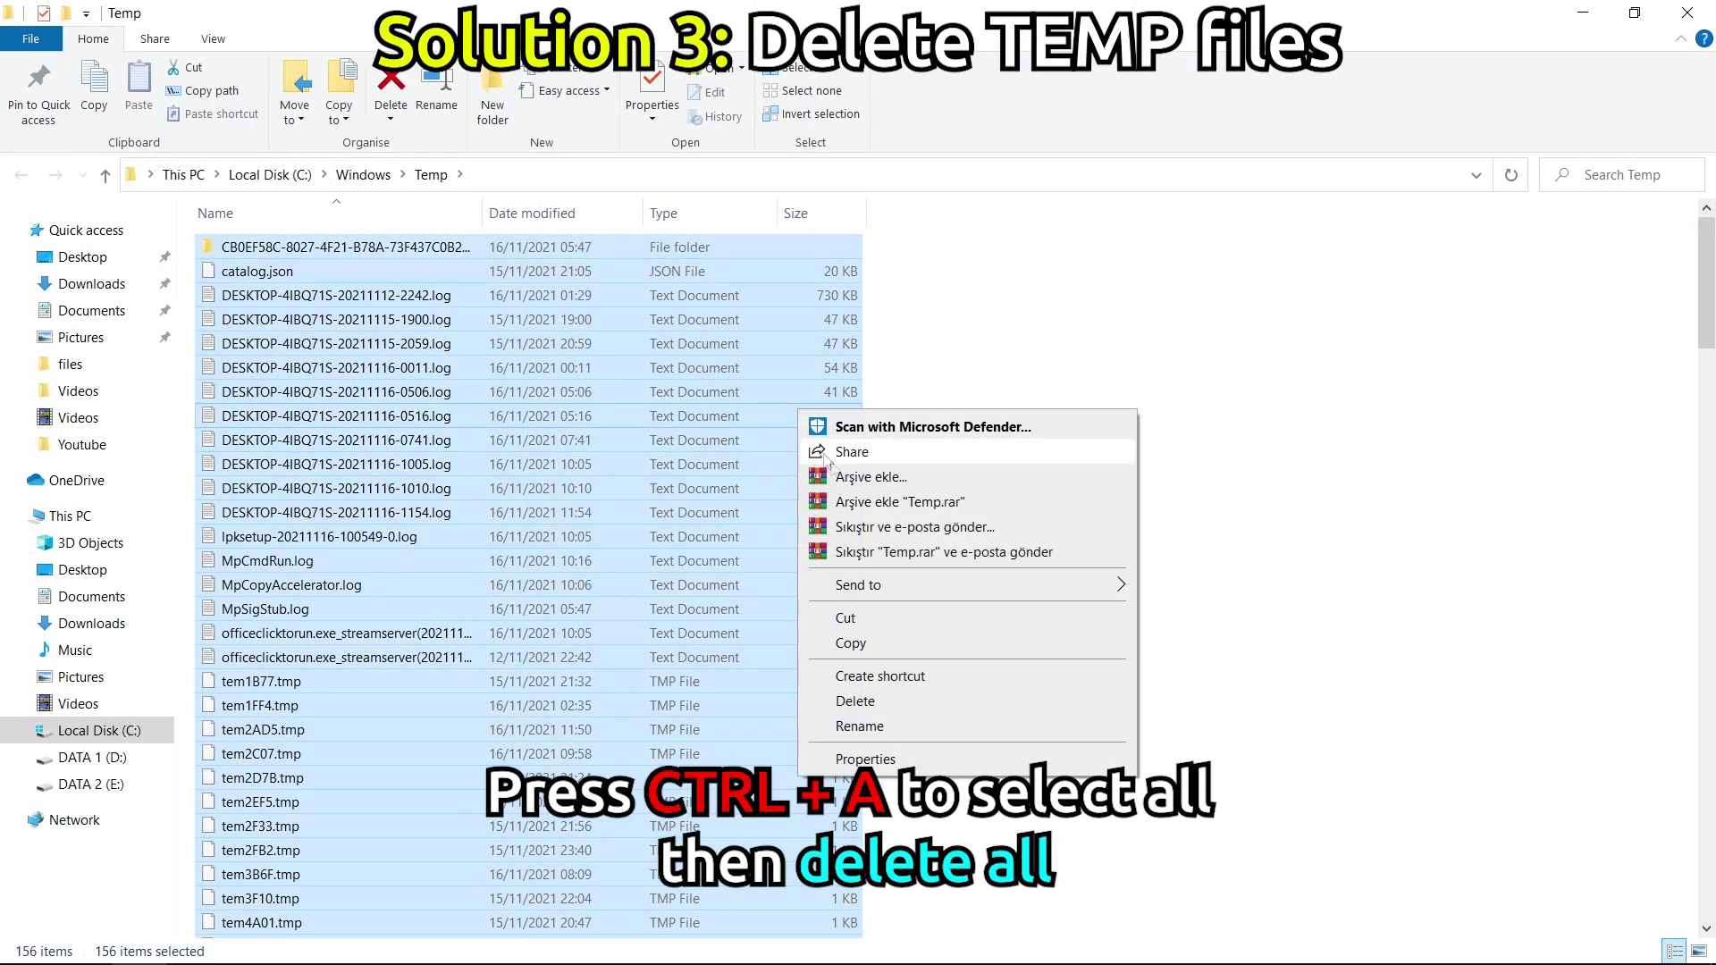
click(878, 704)
click(940, 525)
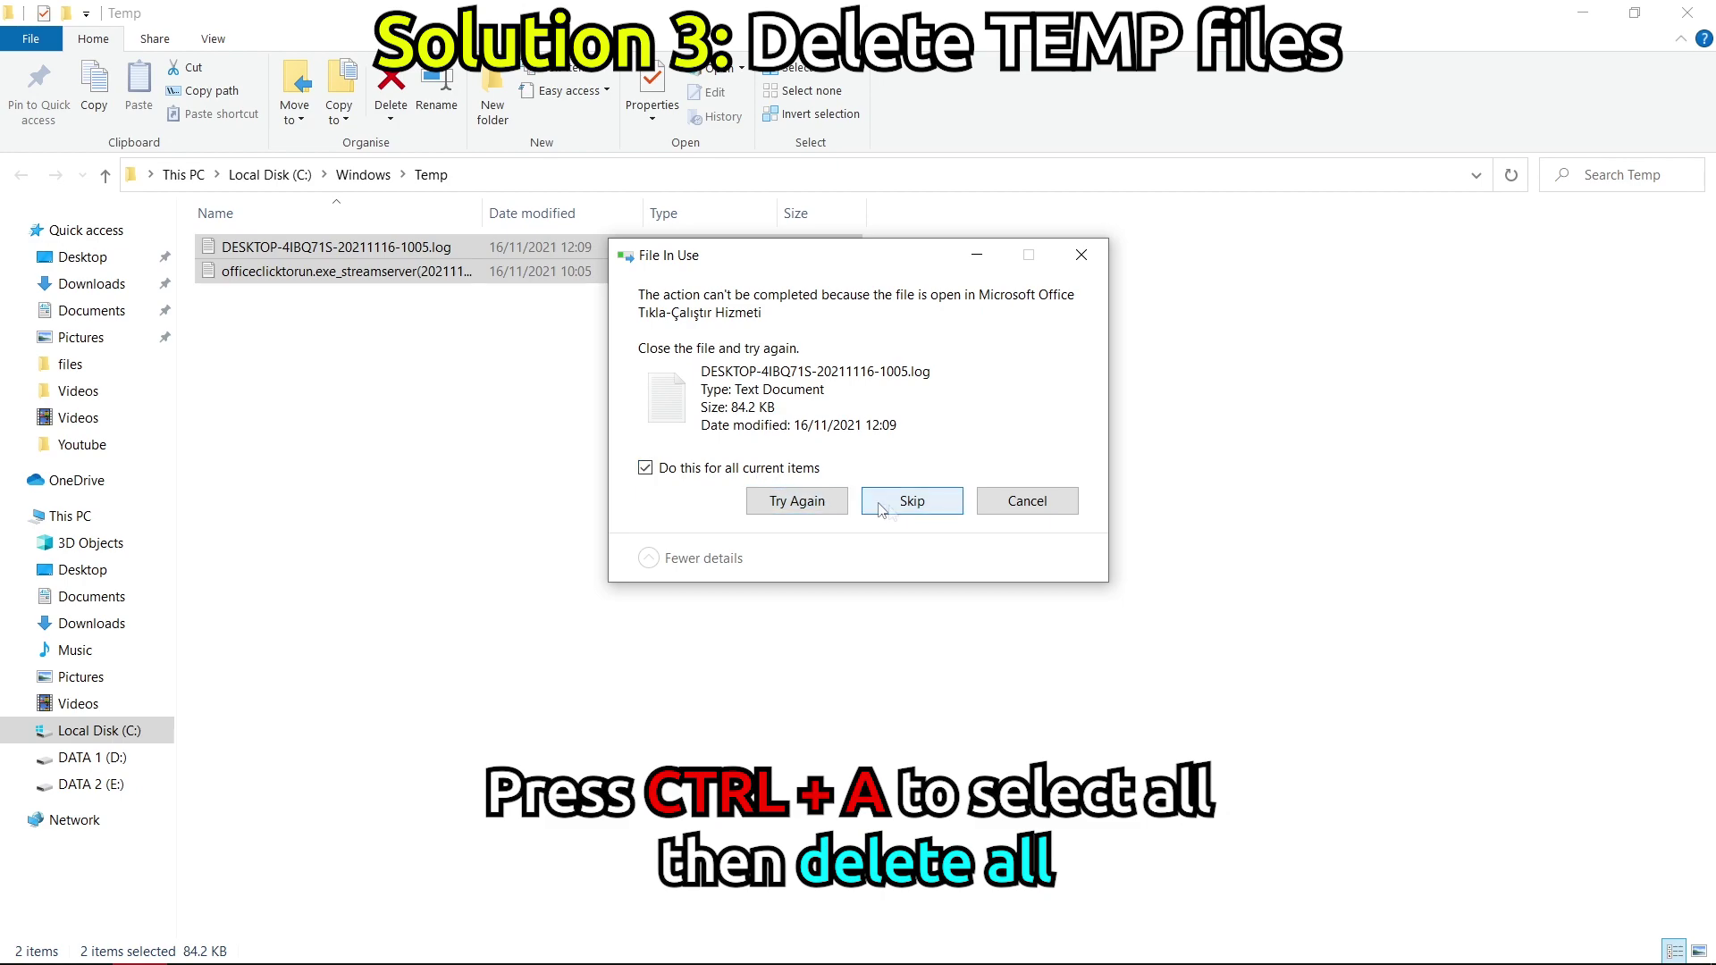
click(924, 522)
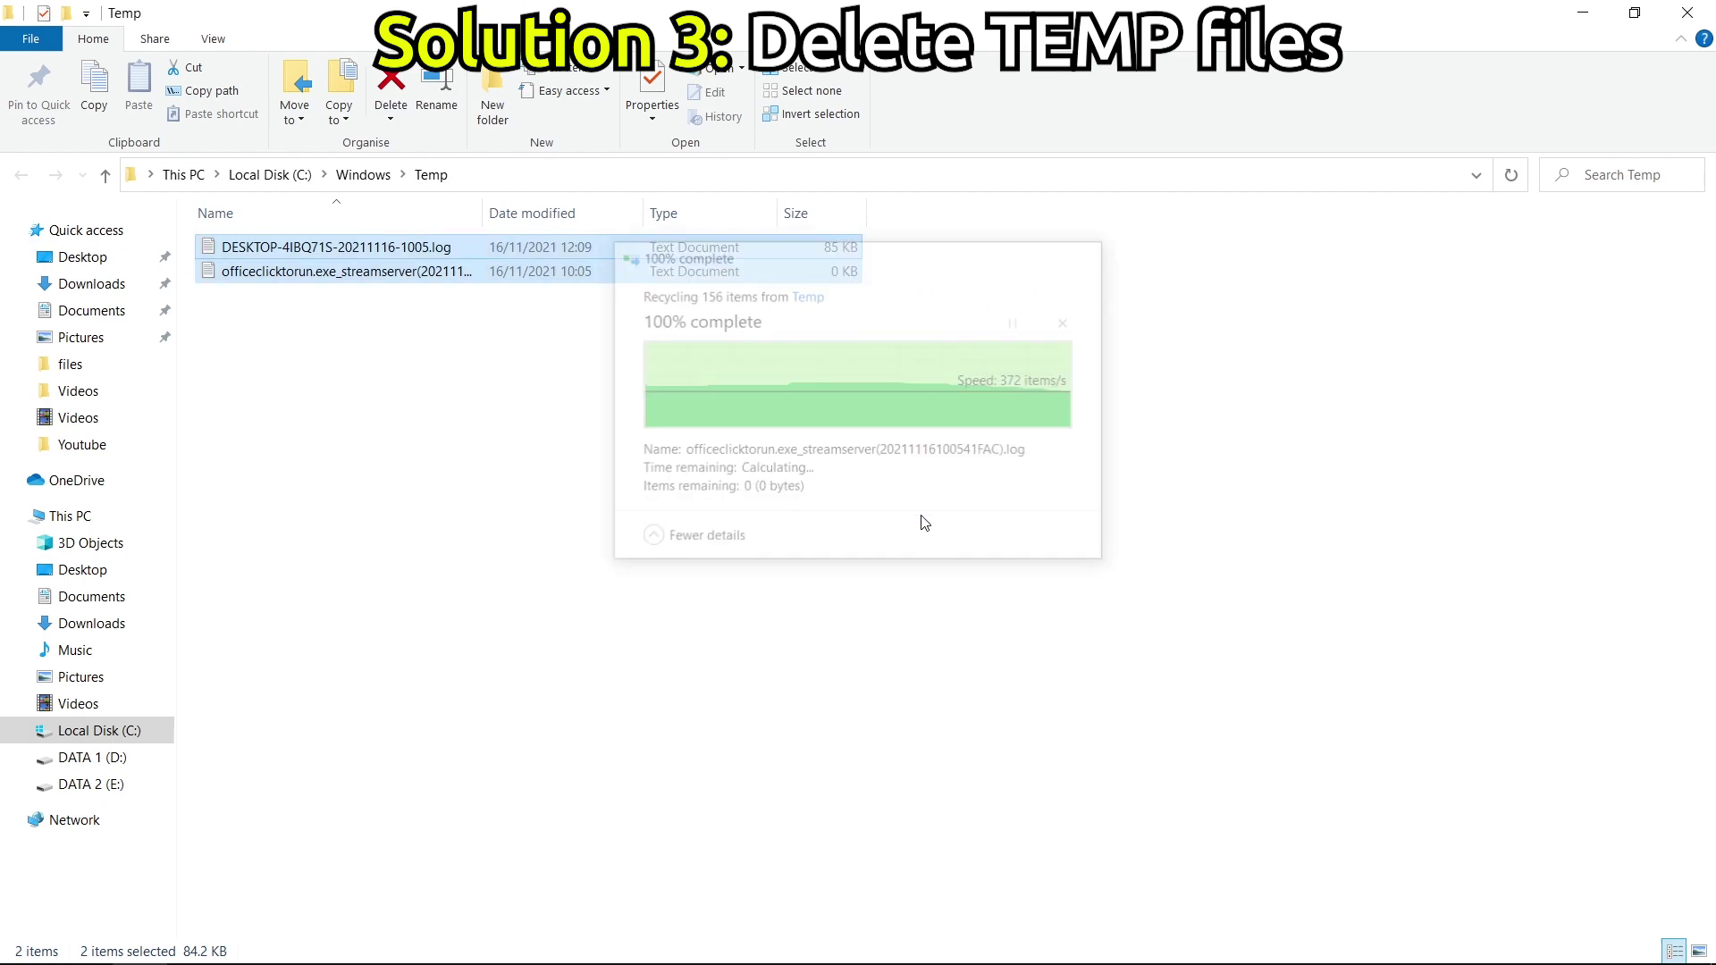
click(1685, 14)
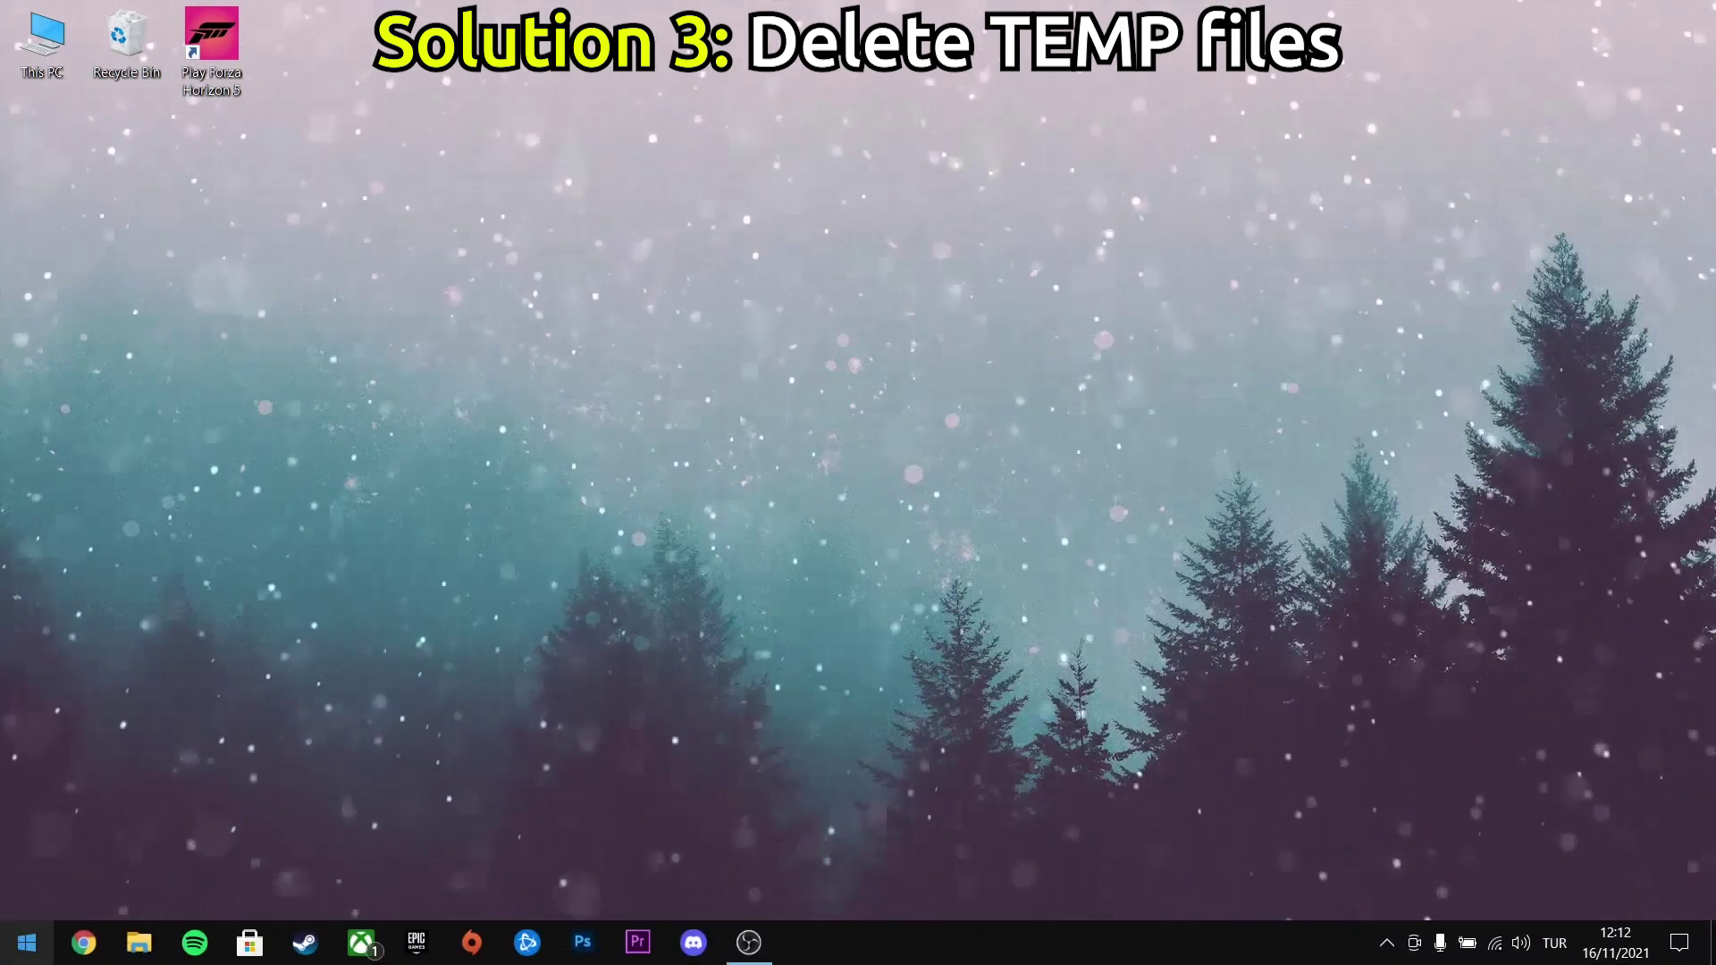
Open the user's local Temp folder by running "%temp%" from the Run dialog
click(27, 940)
text(run)
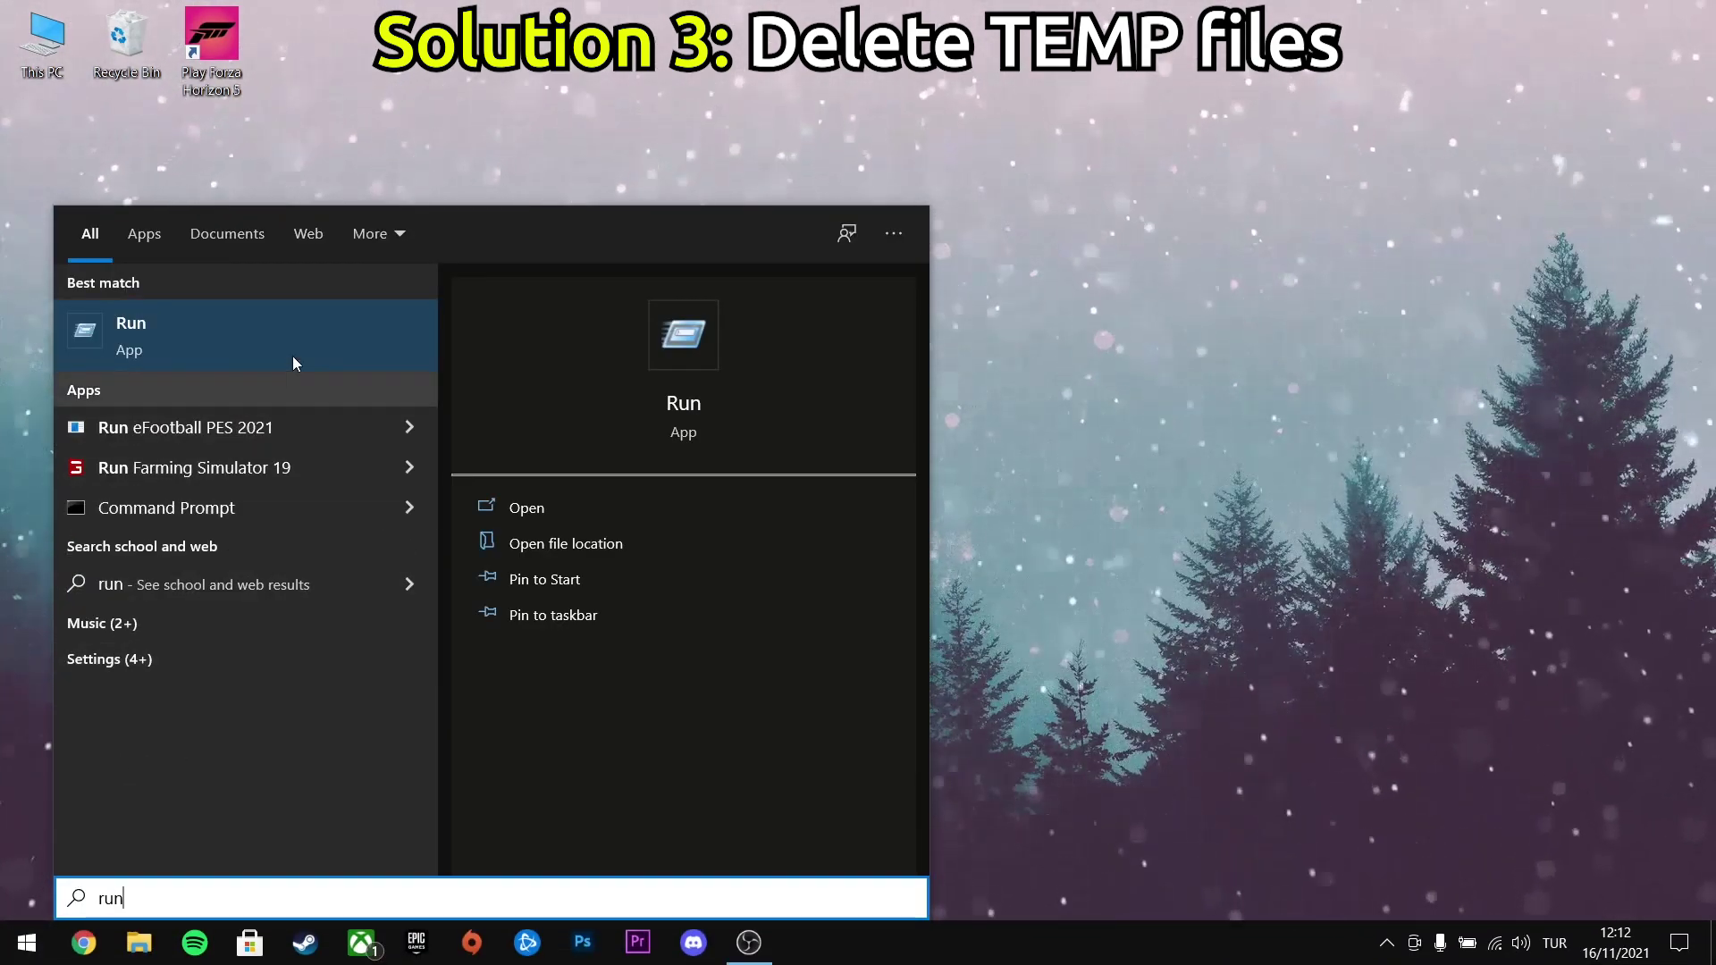
click(292, 330)
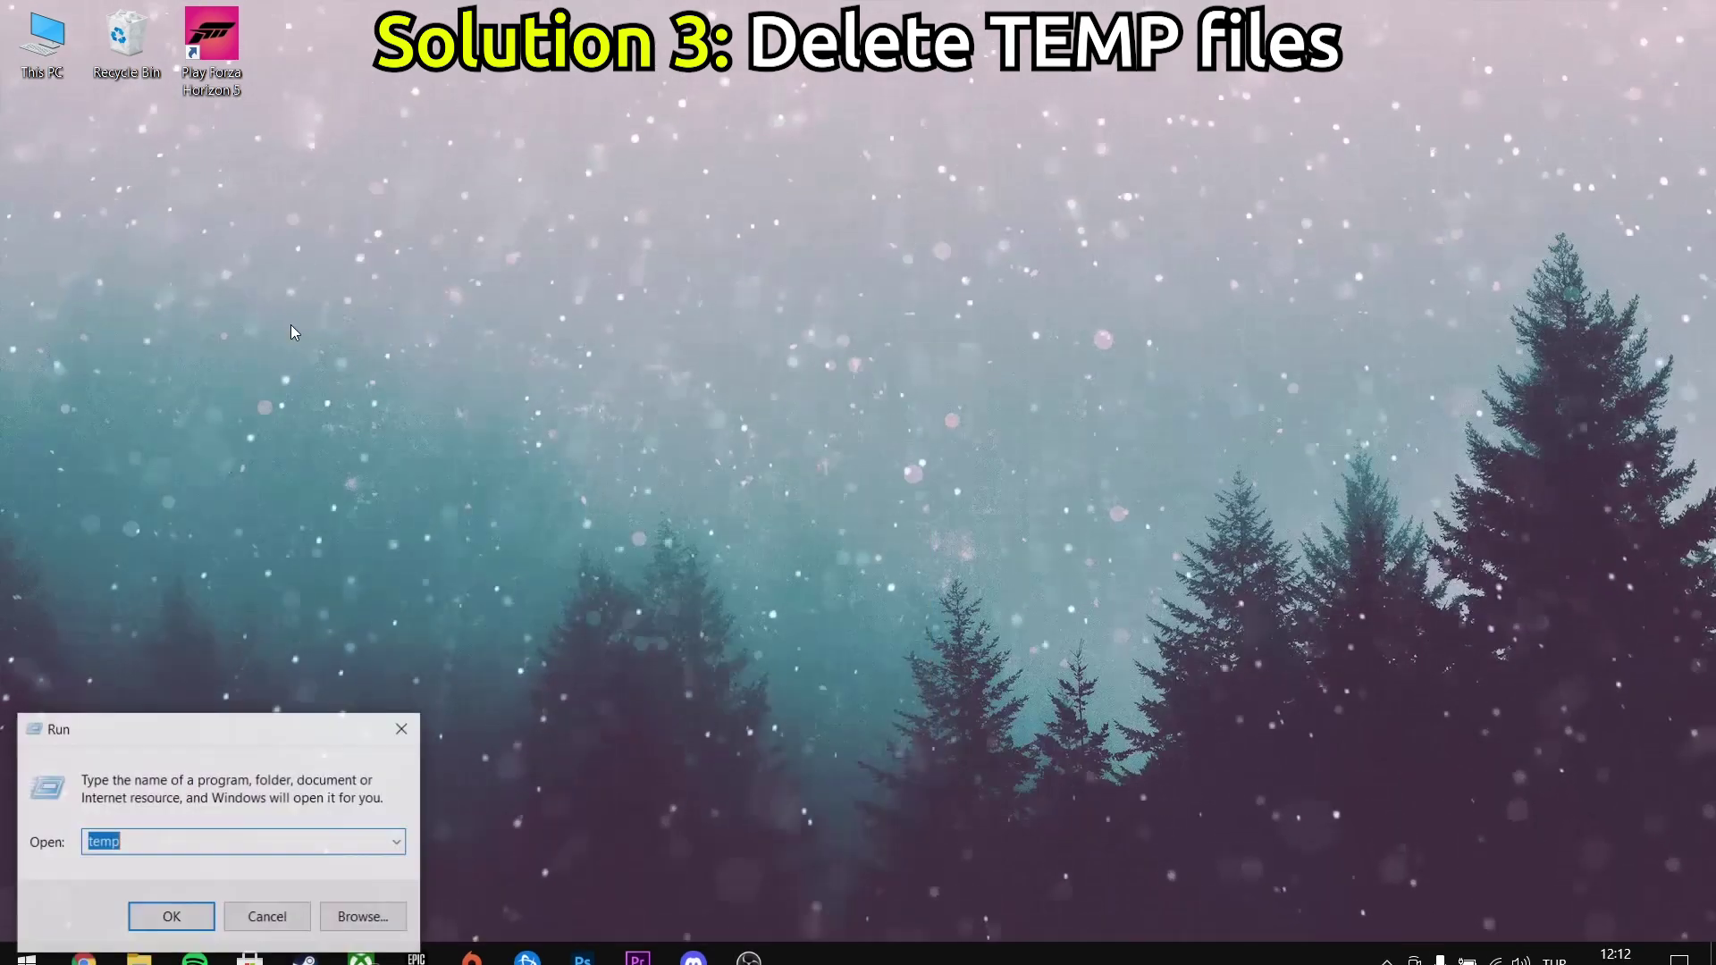
drag(169, 729, 824, 362)
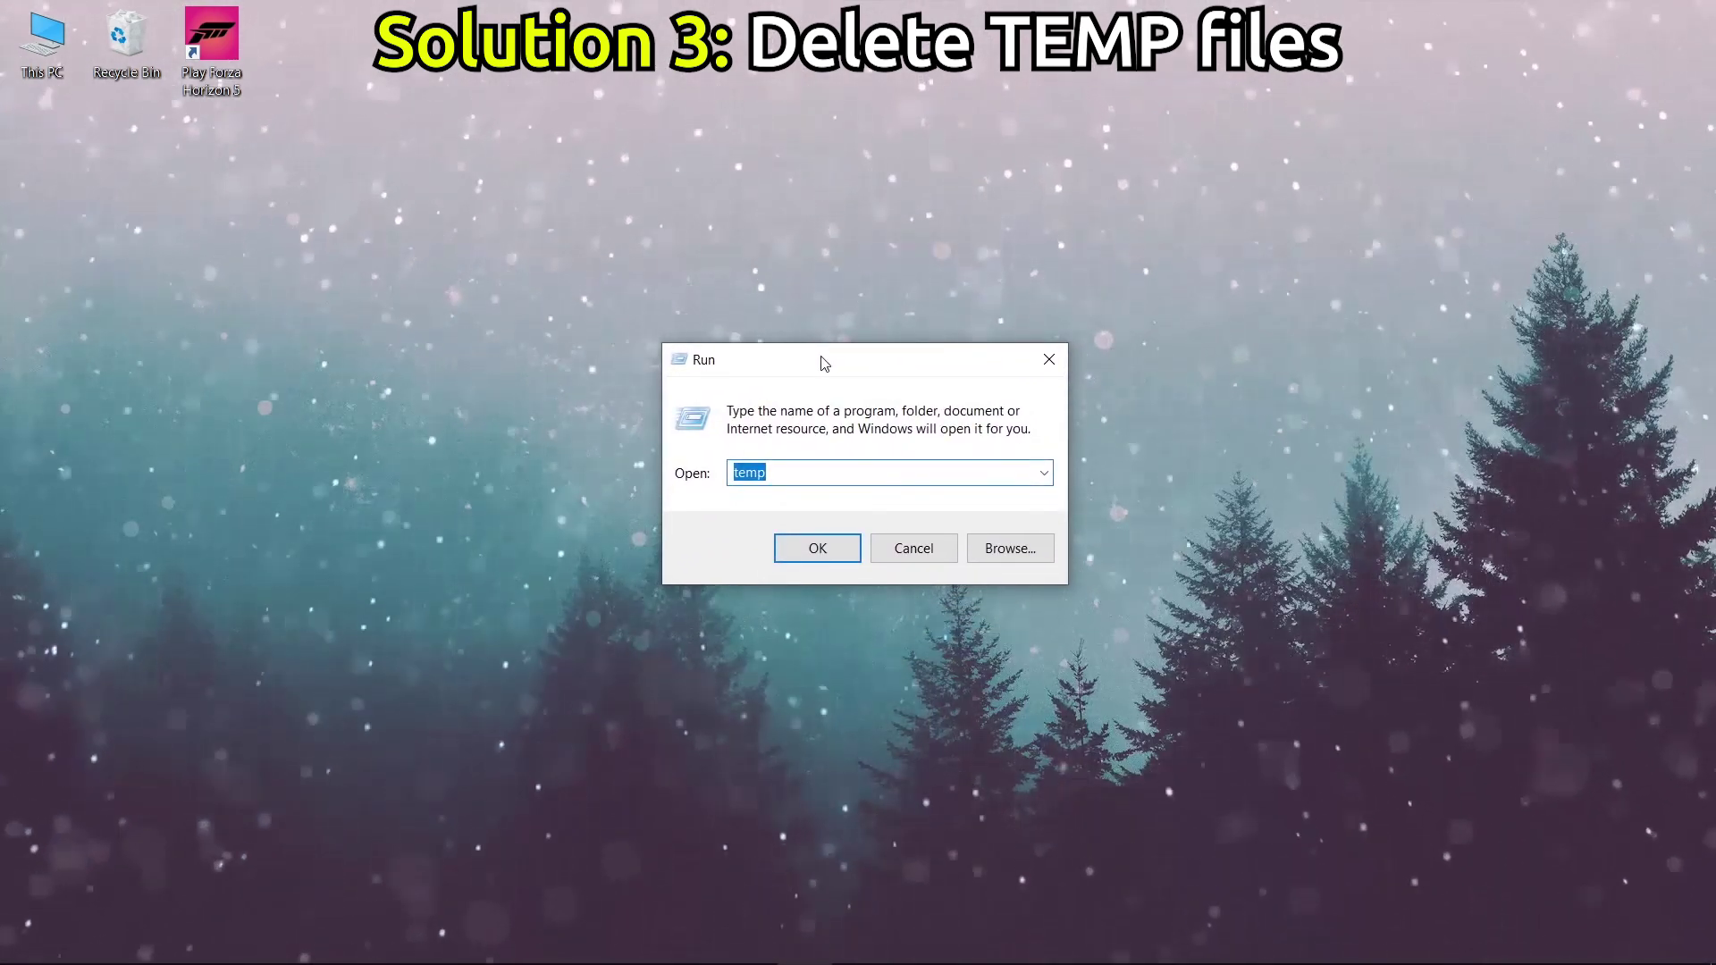
key(BackSpace)
text(%)
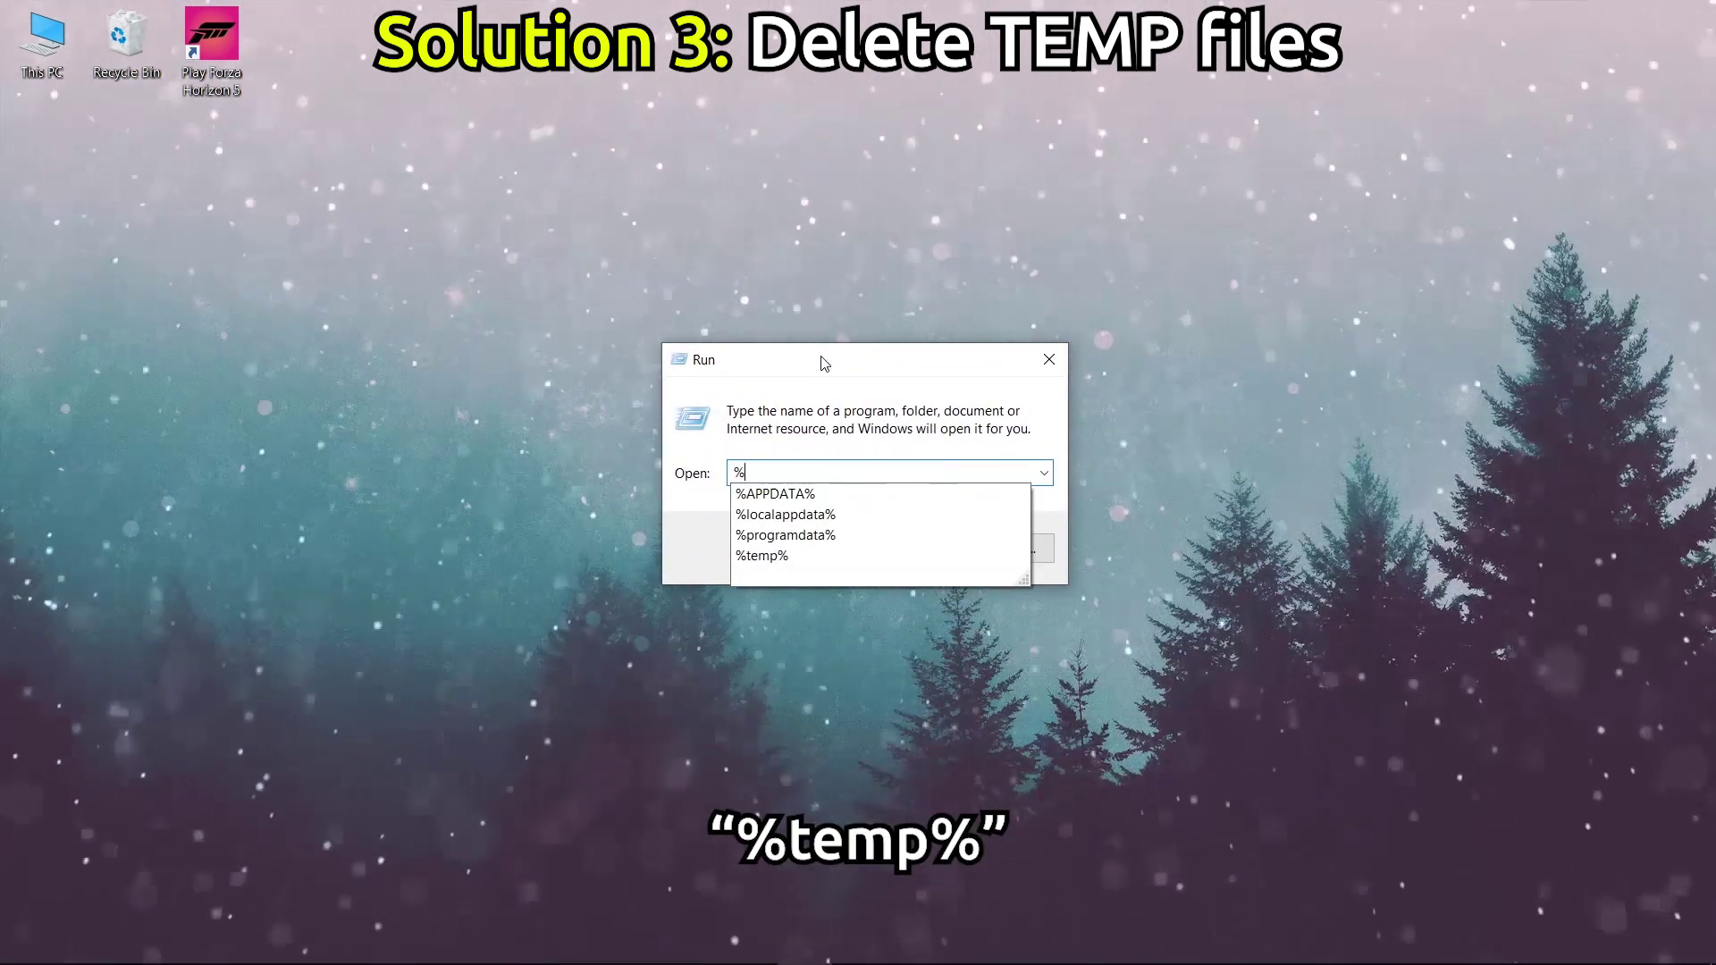
text(temp%)
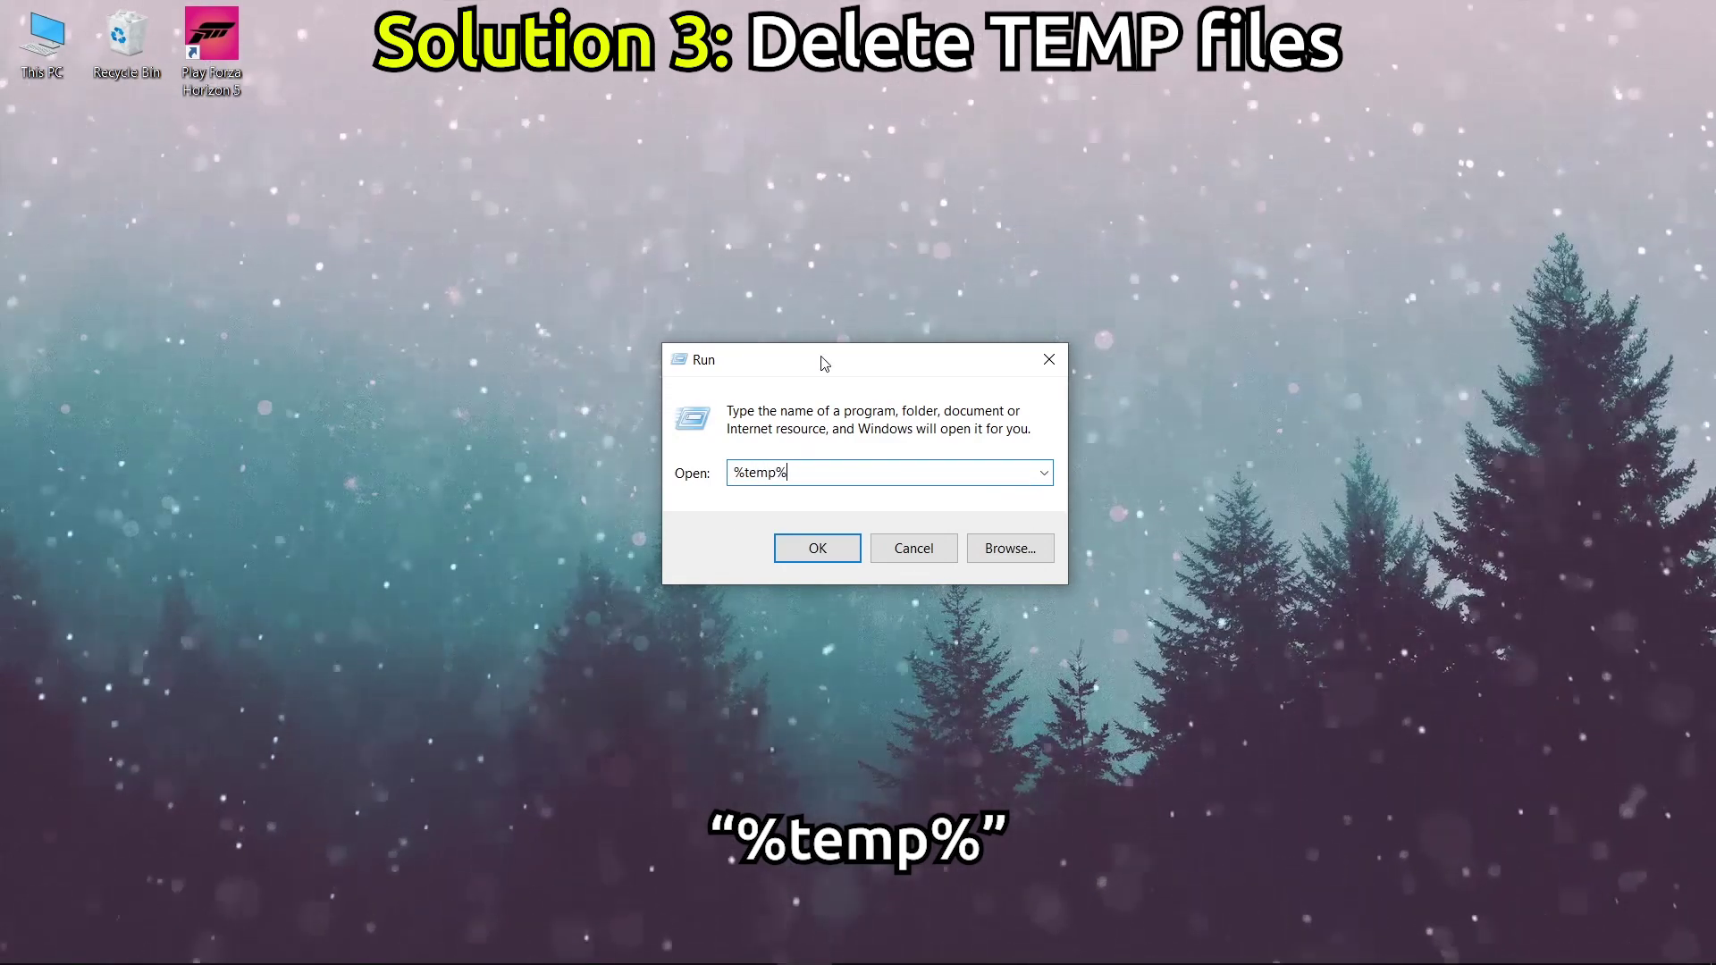
click(816, 550)
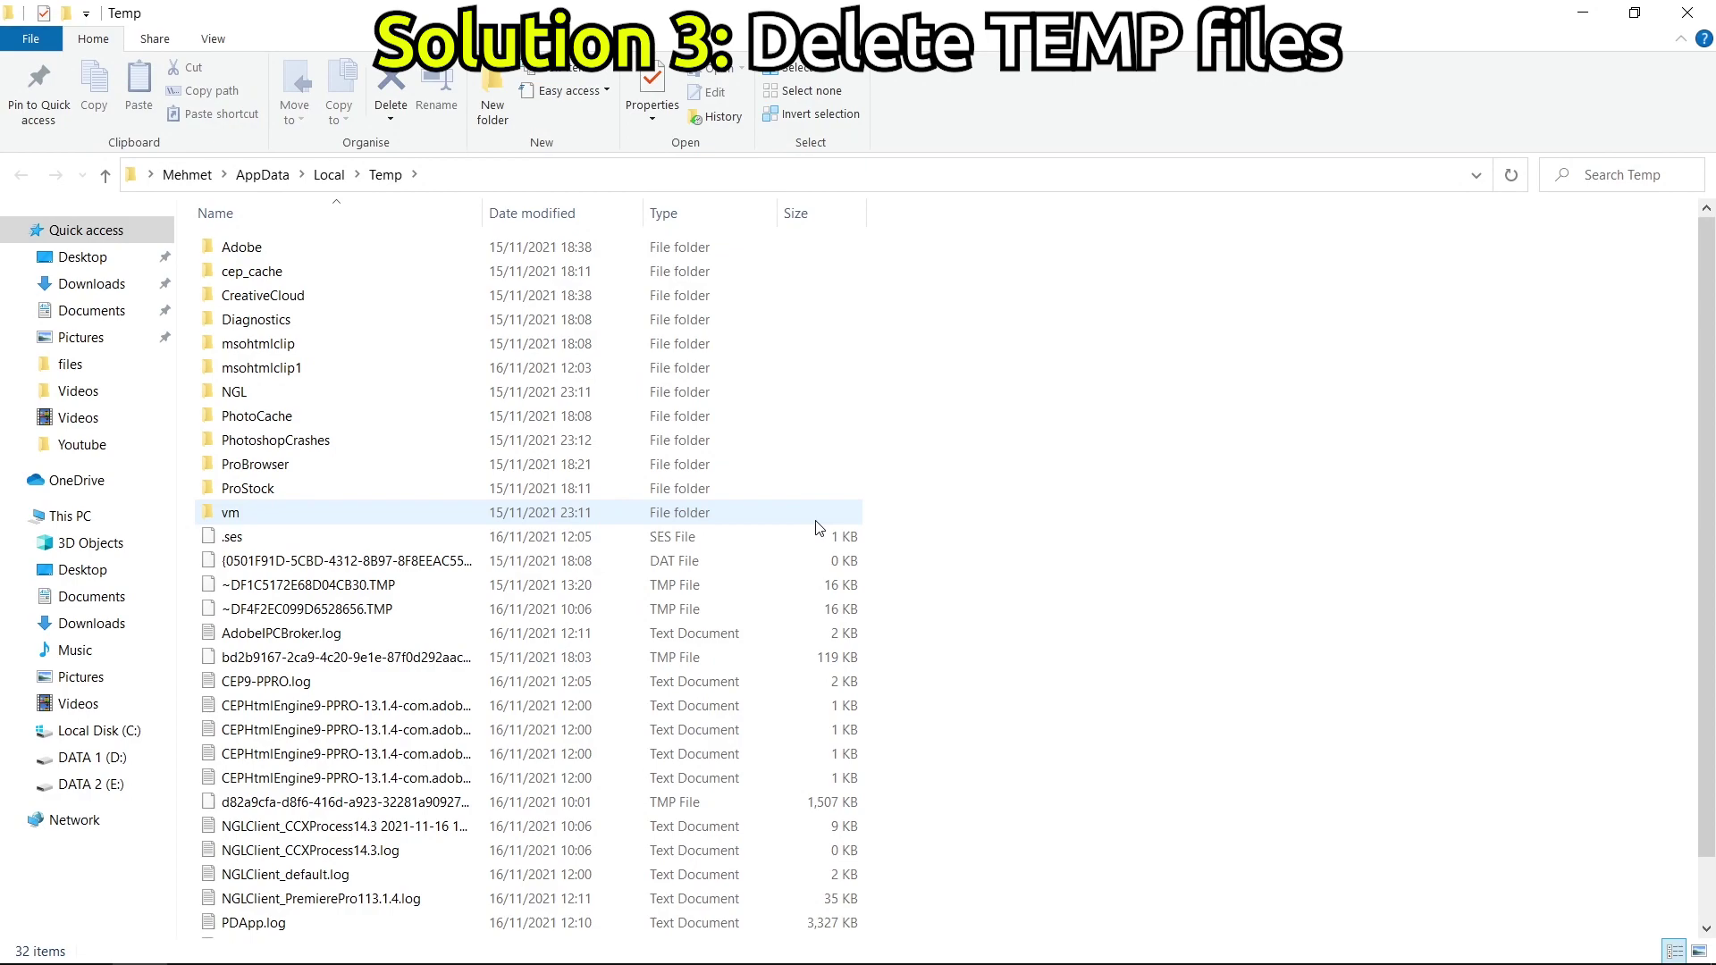
Delete everything in the user's local Temp folder, skip the files in use, and close the folder
key(ctrl+a)
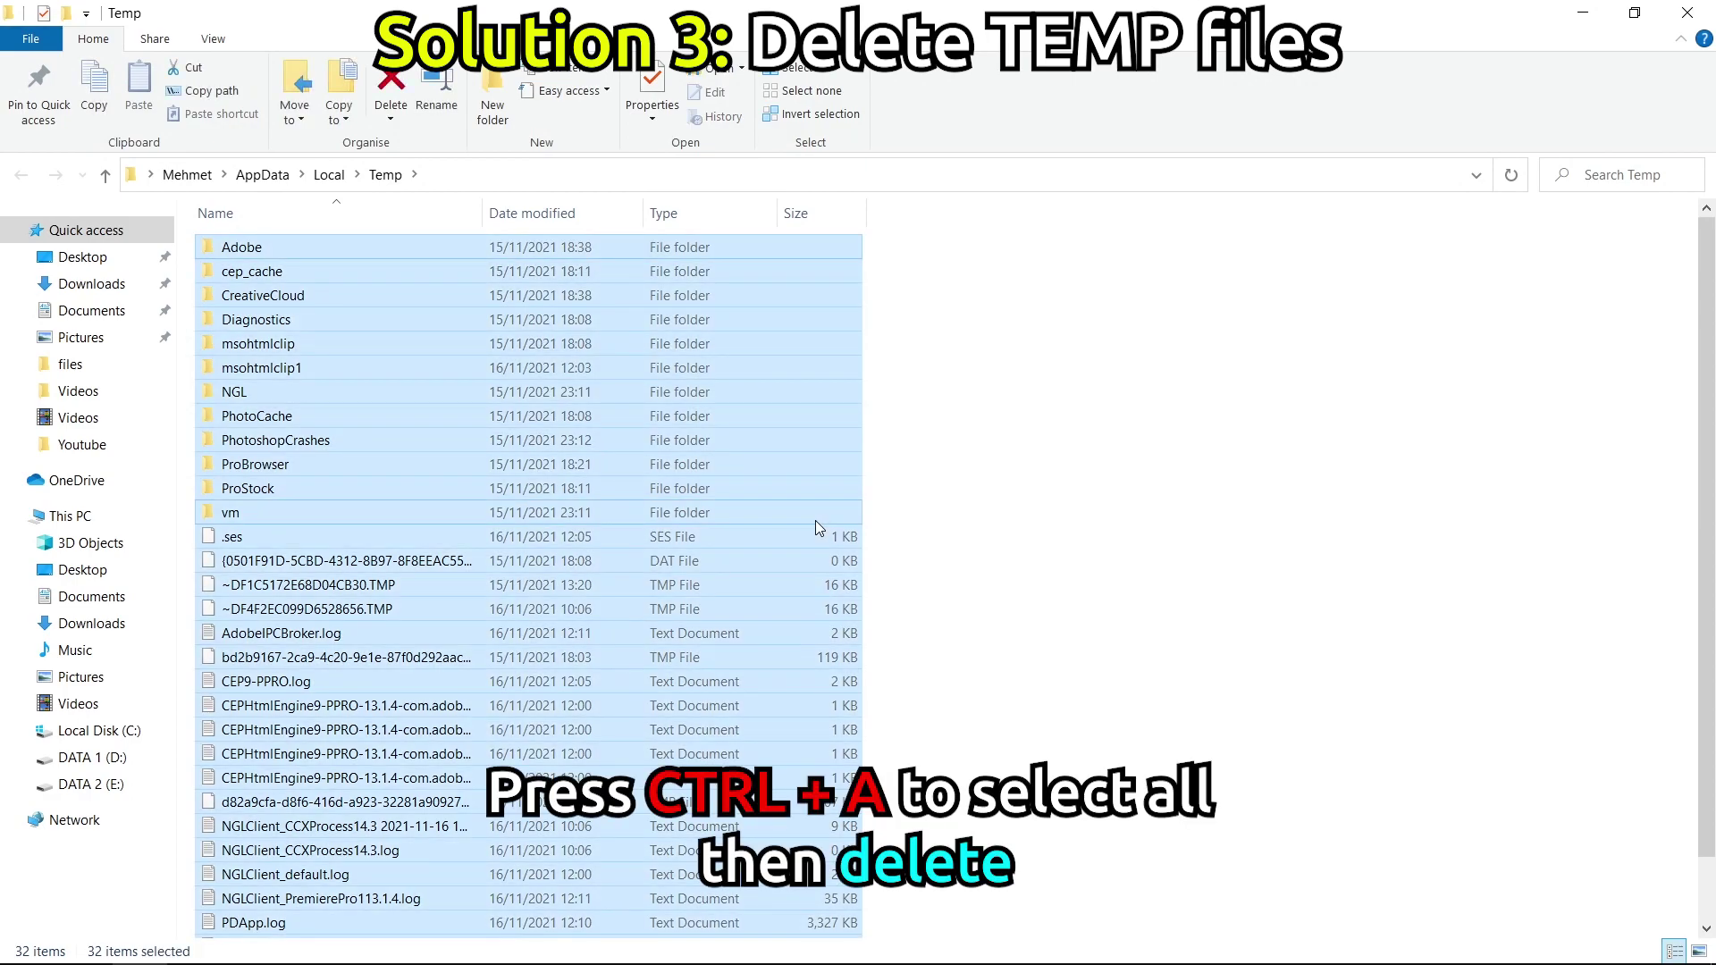
right_click(786, 416)
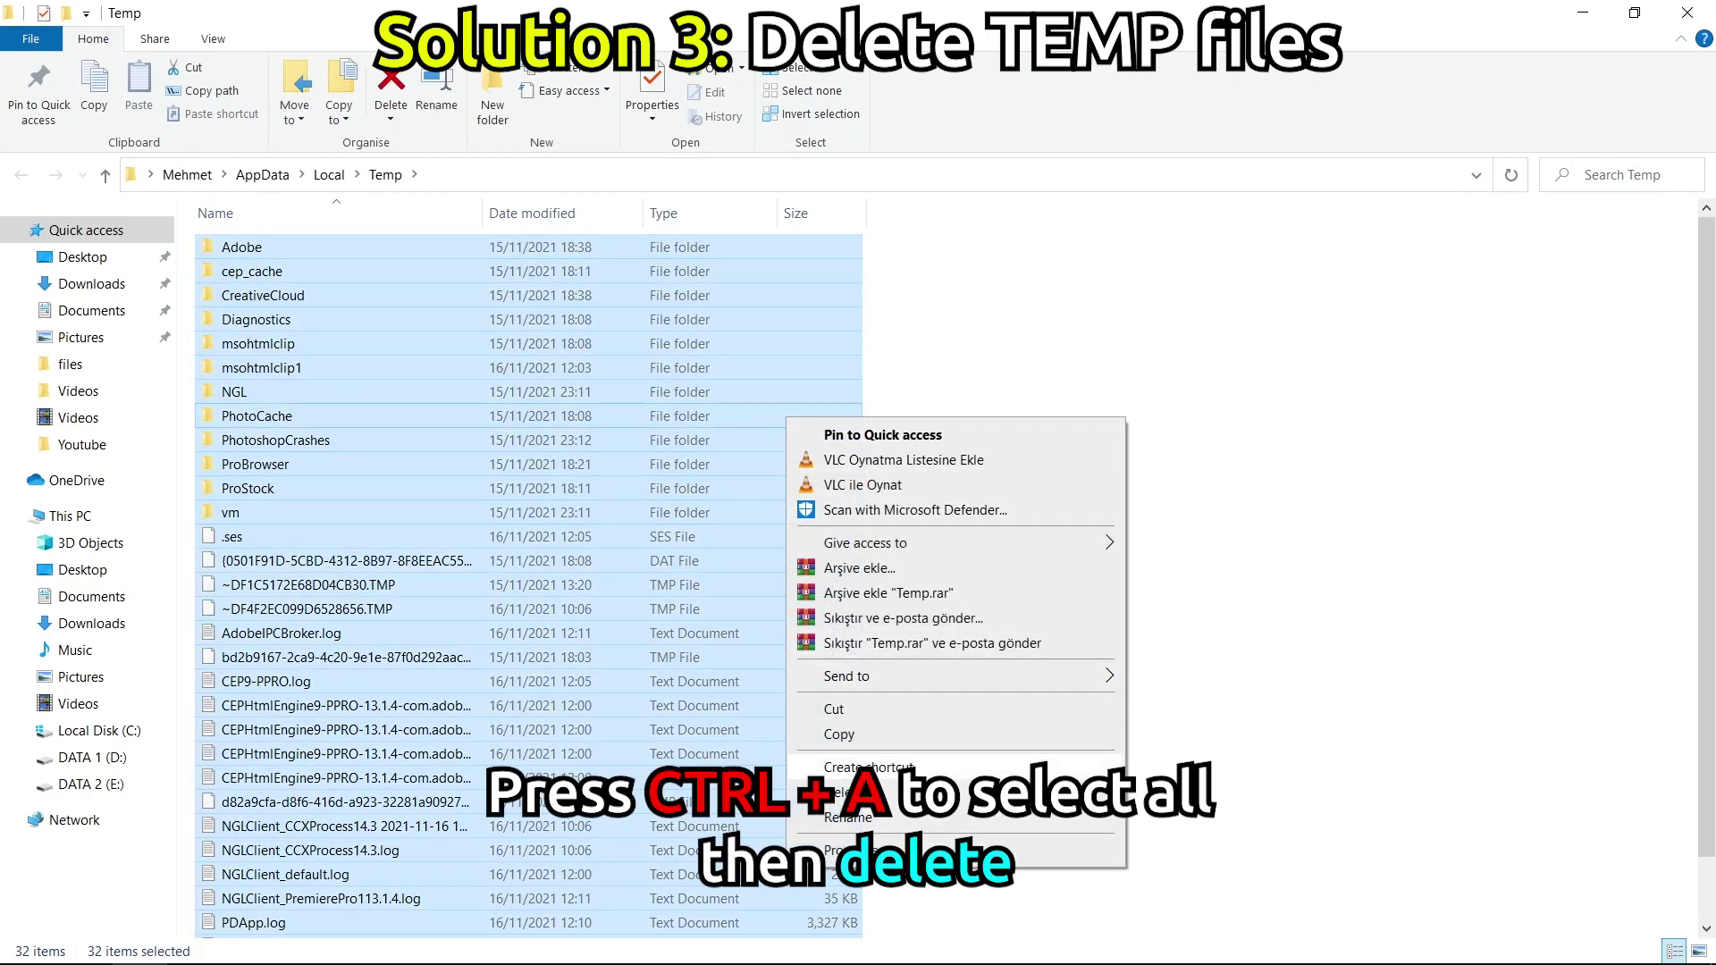
key(Delete)
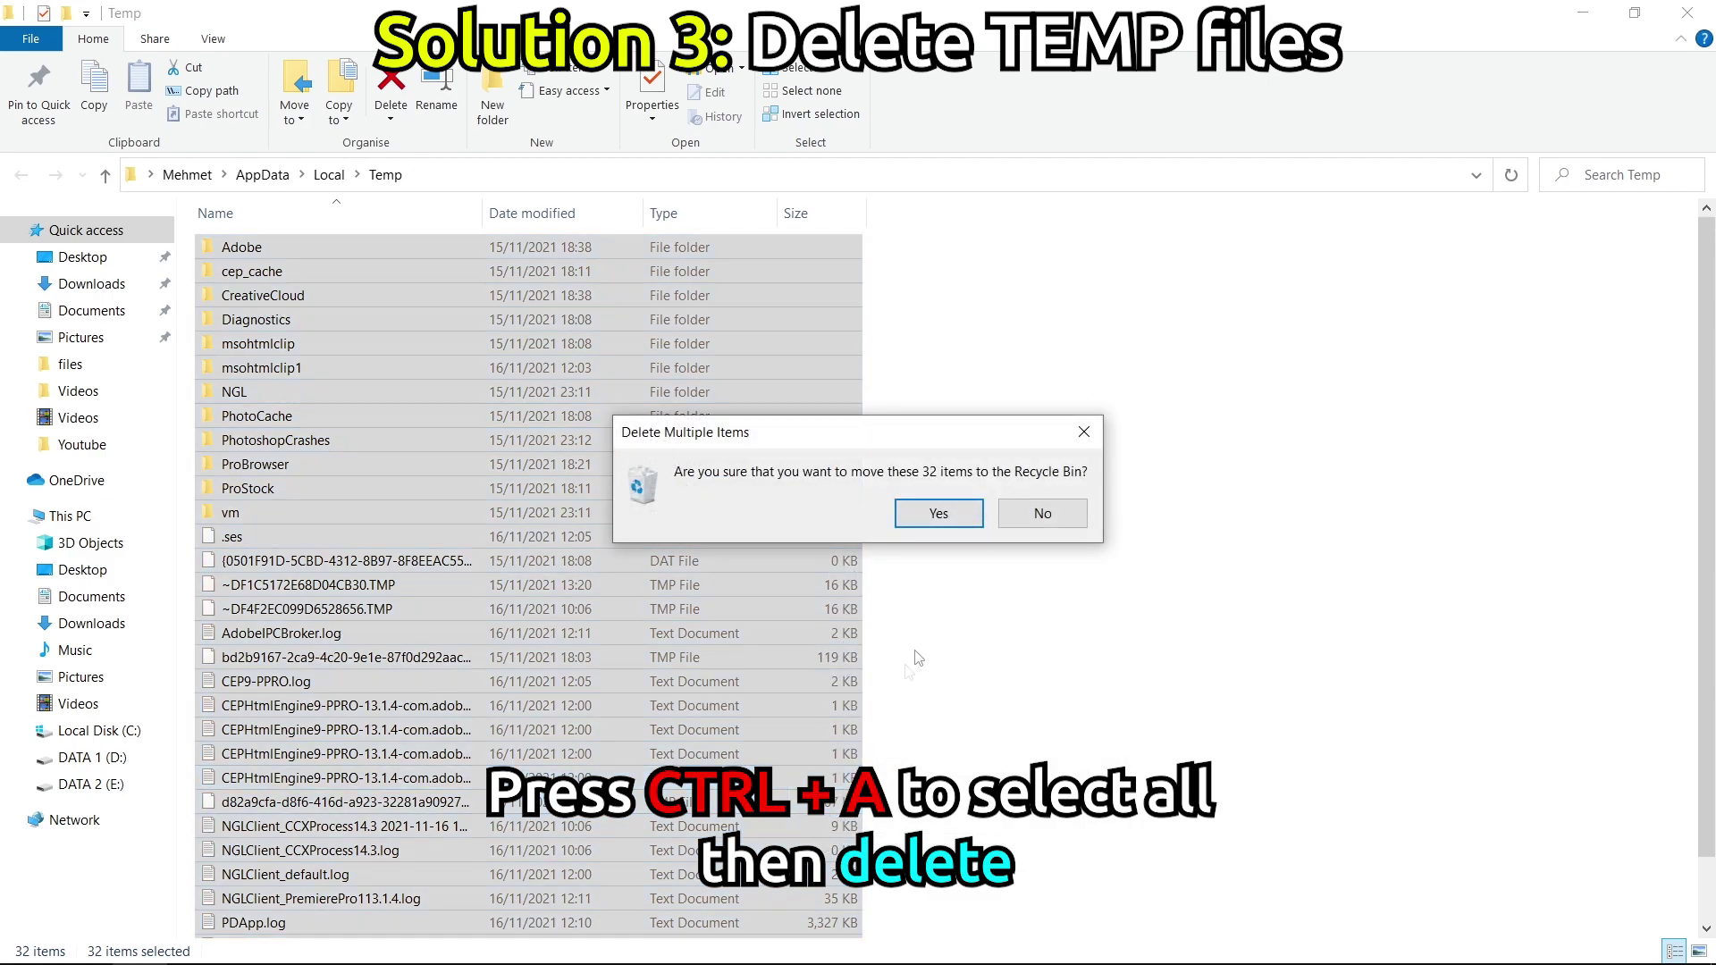
click(935, 516)
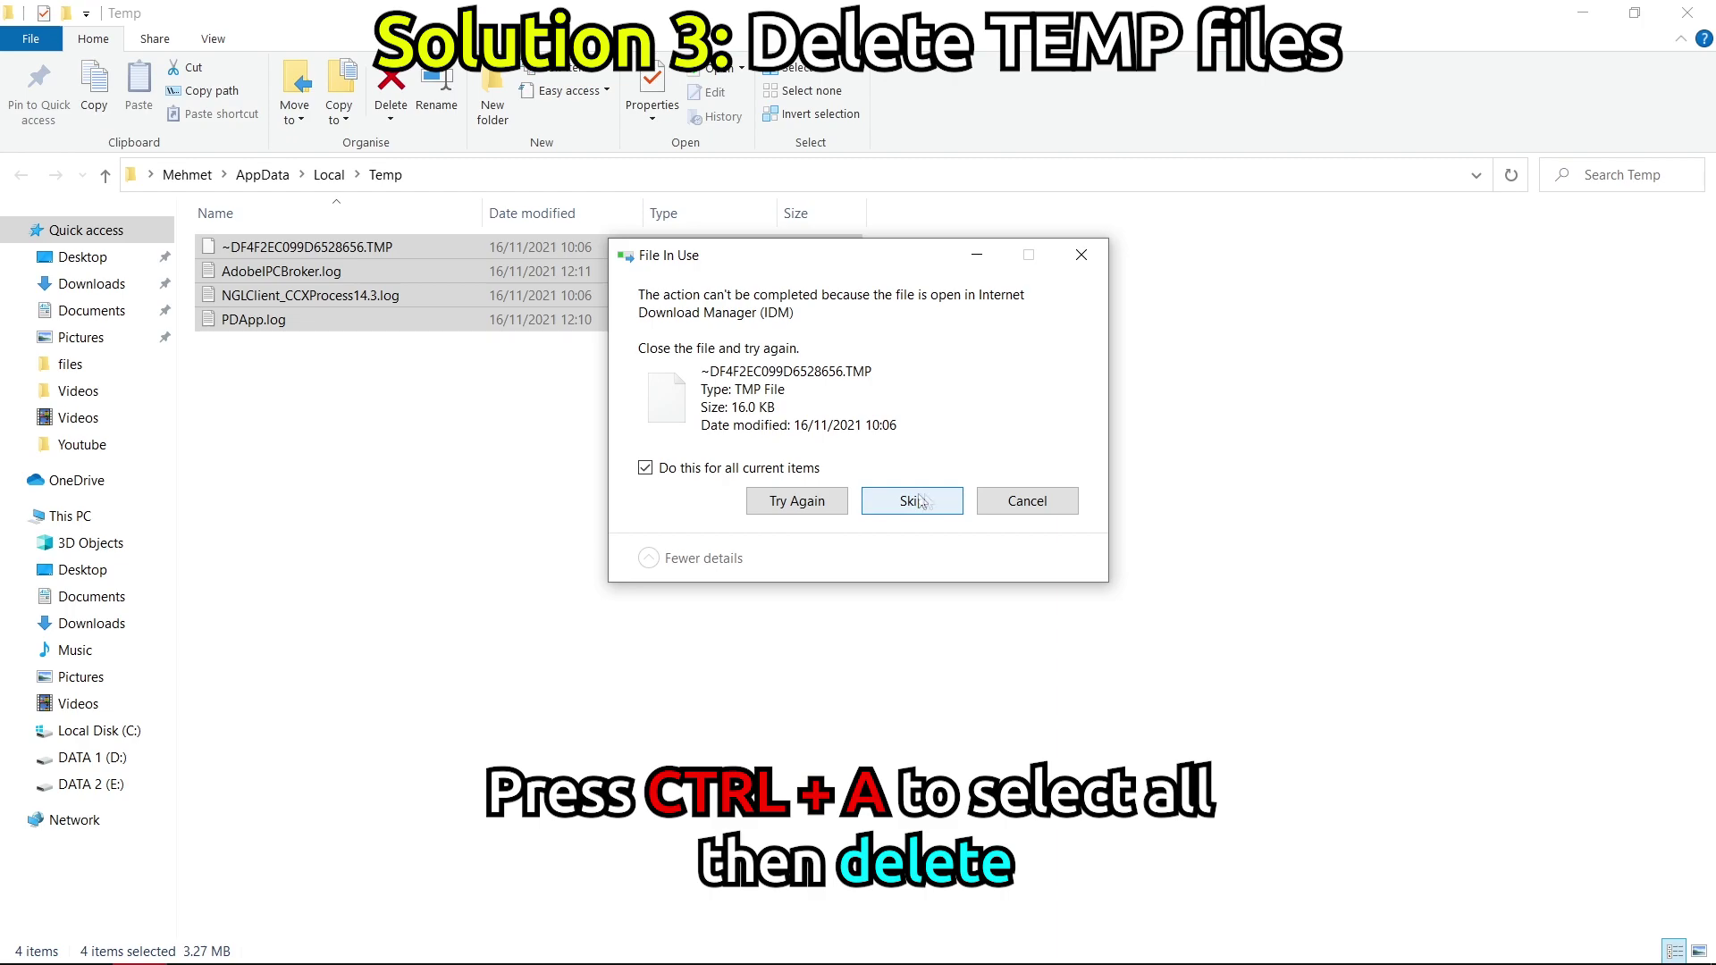
click(914, 503)
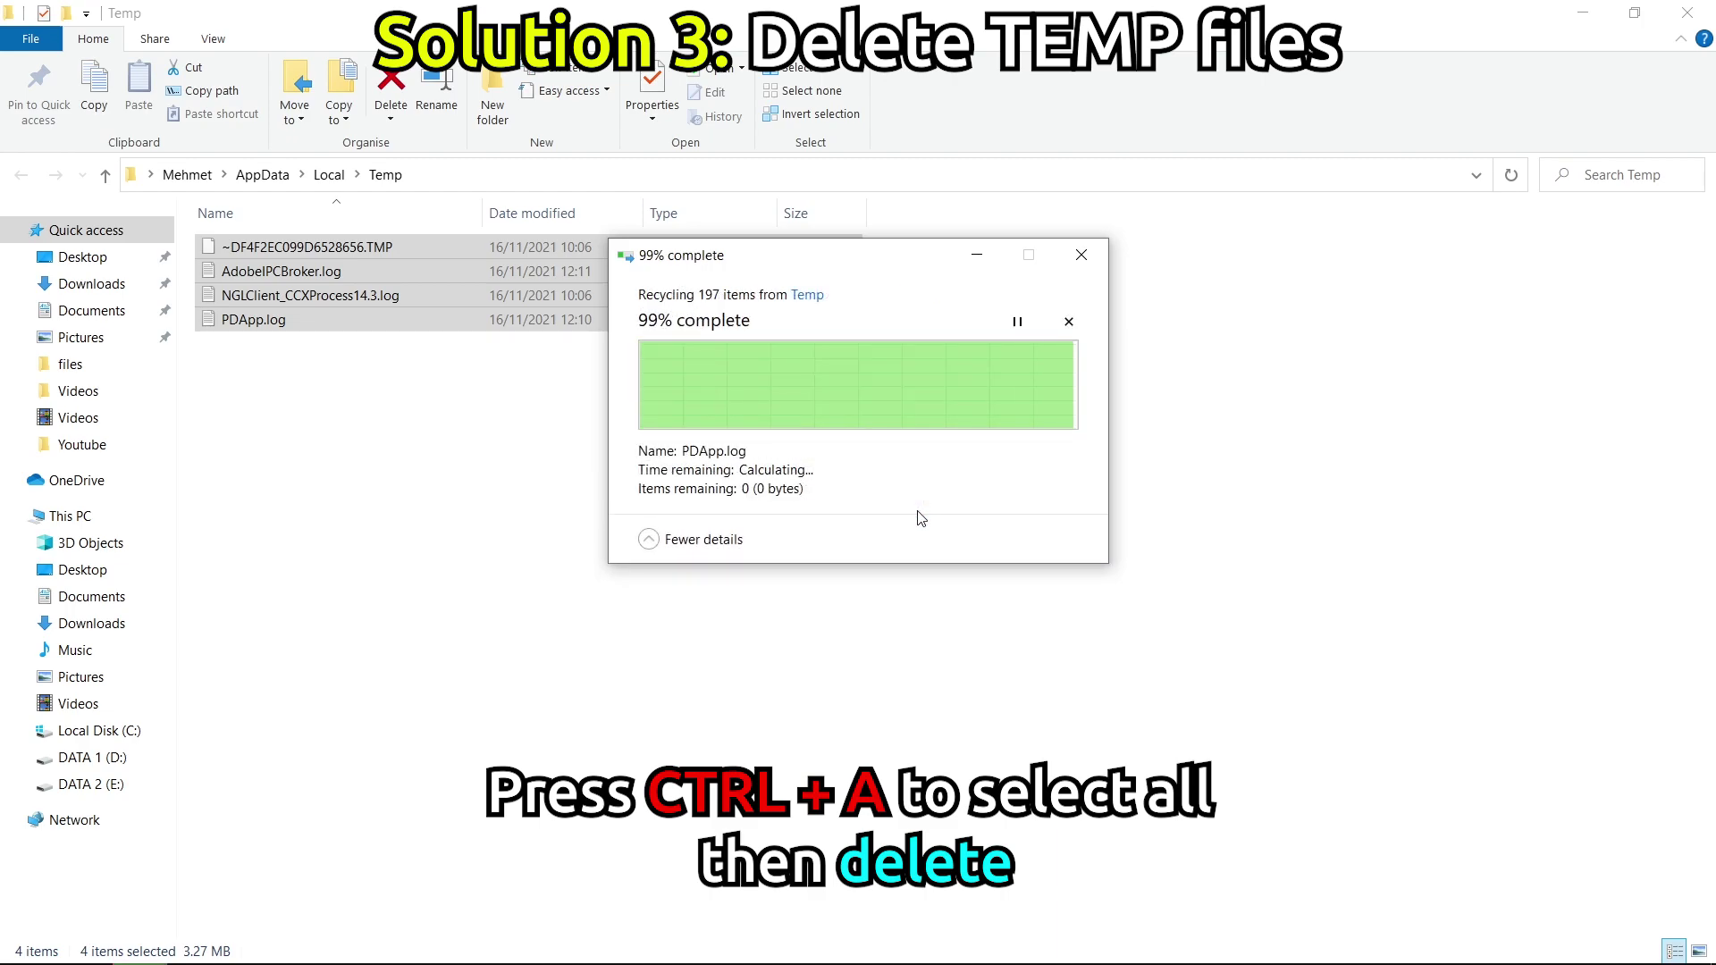
click(1680, 21)
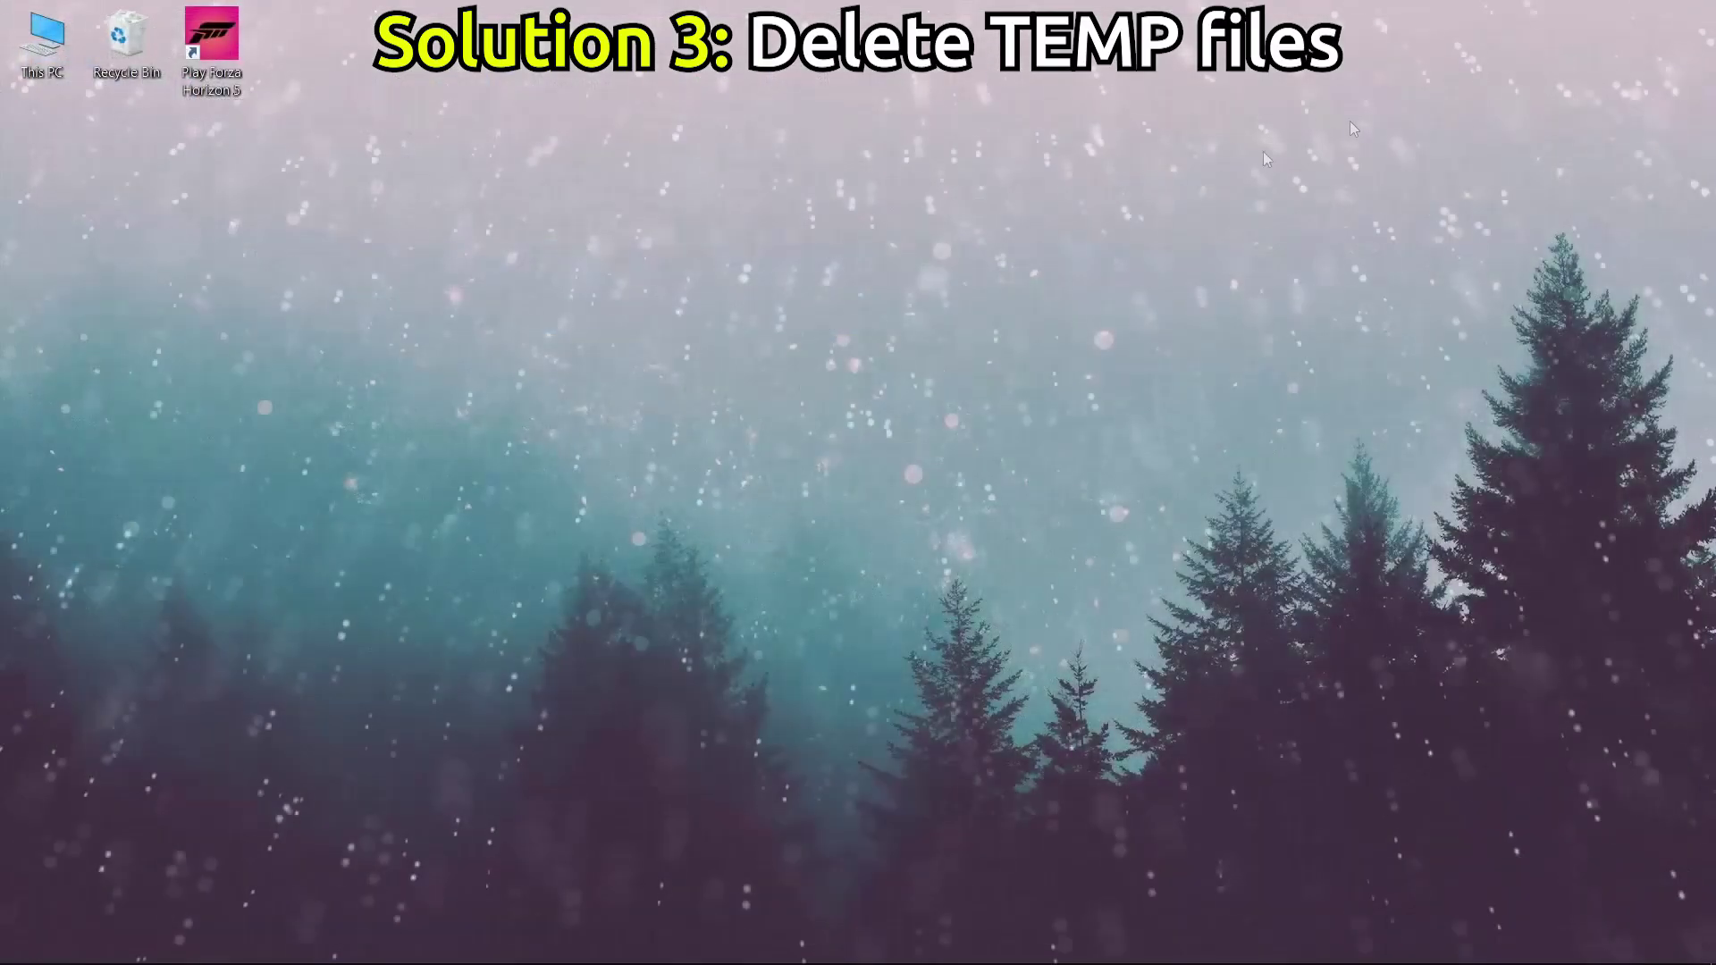
Empty the Recycle Bin and confirm permanently deleting all of its items
right_click(138, 48)
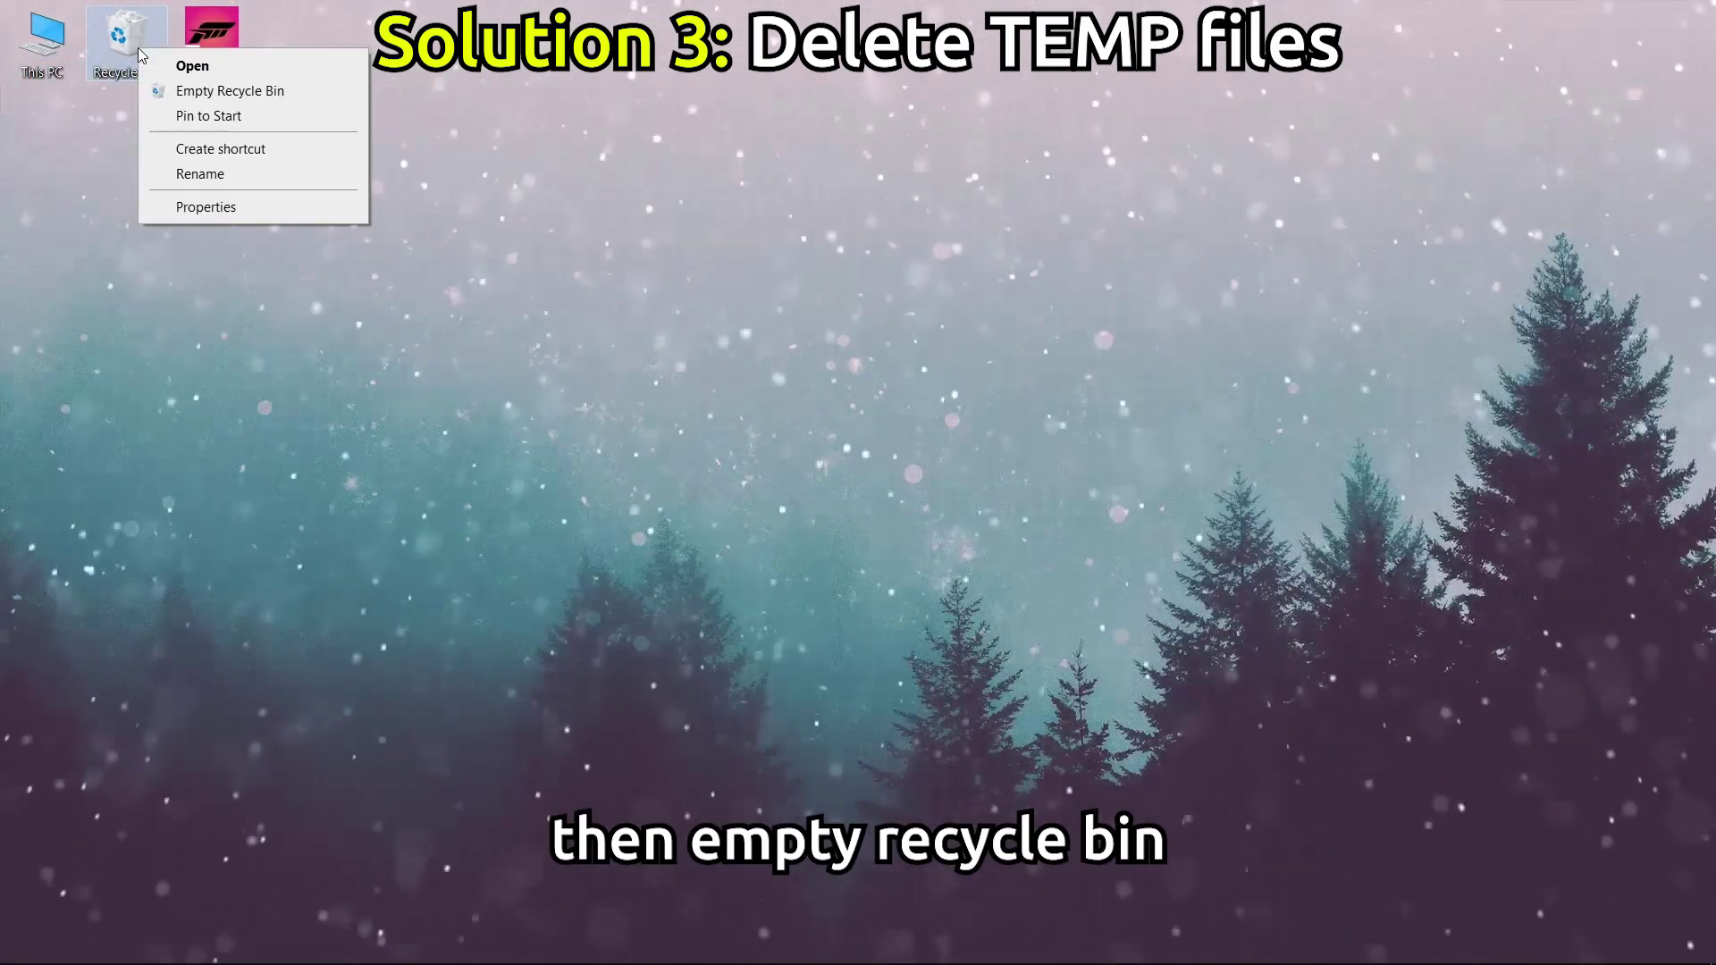
click(249, 93)
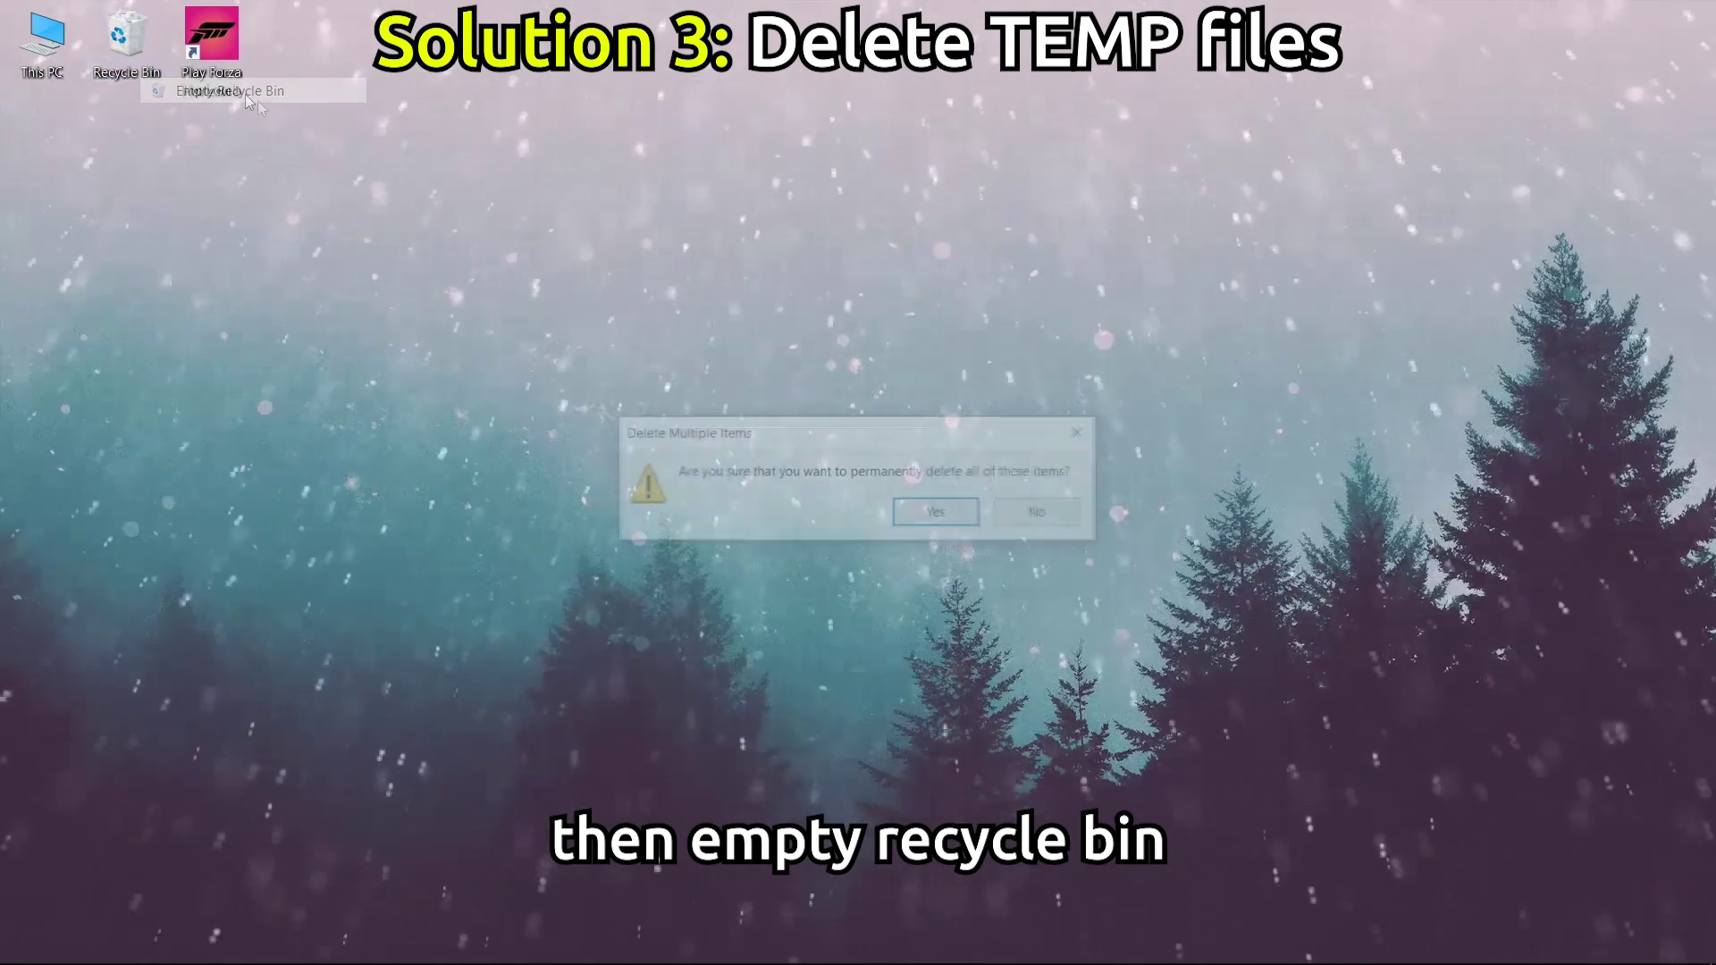
click(938, 514)
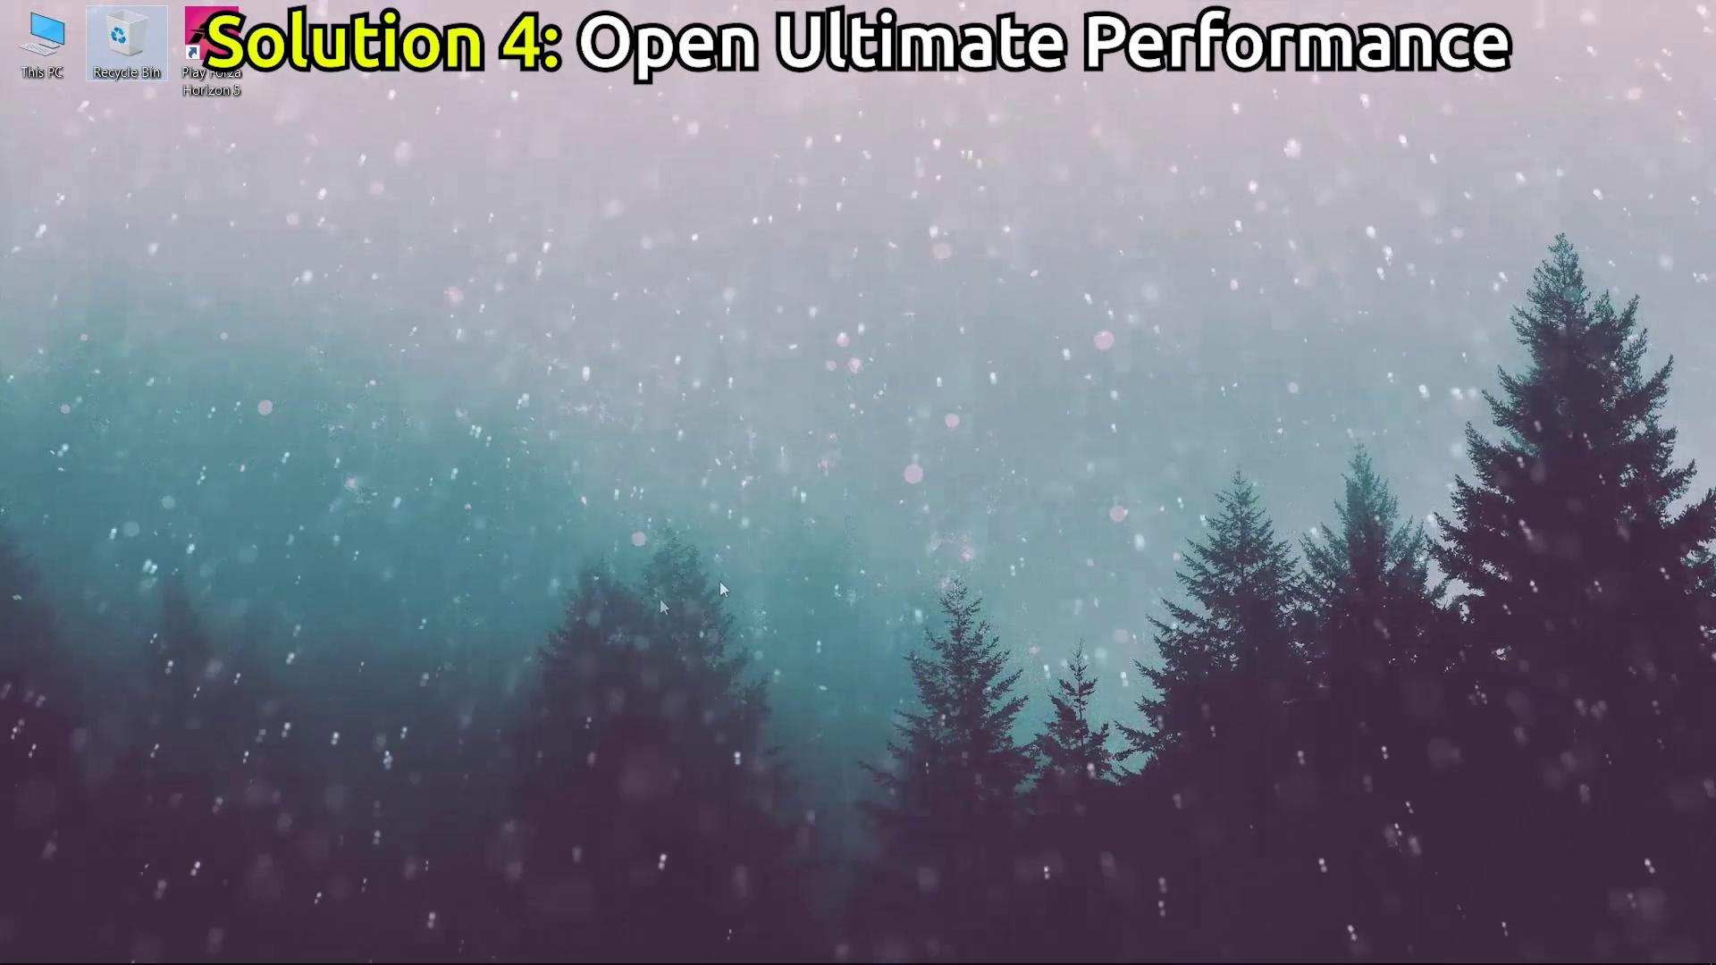
Search Windows for "powershell", run Windows PowerShell as administrator, and position its window on the desktop
click(25, 949)
text(powershell)
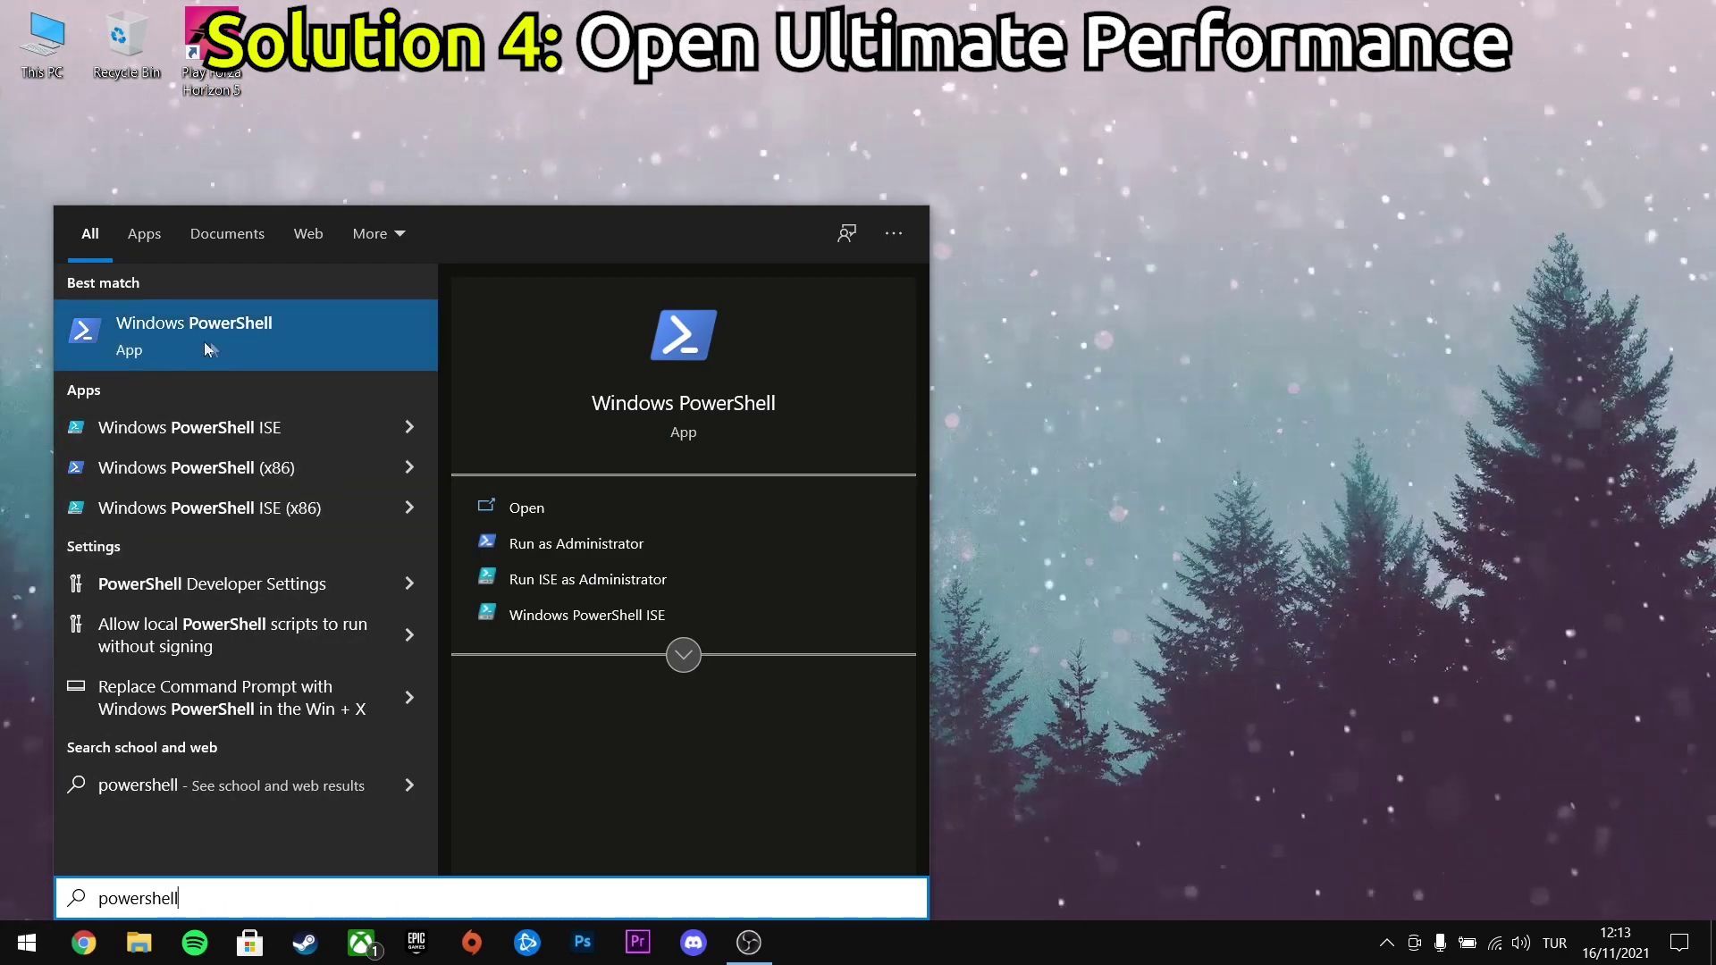
right_click(275, 332)
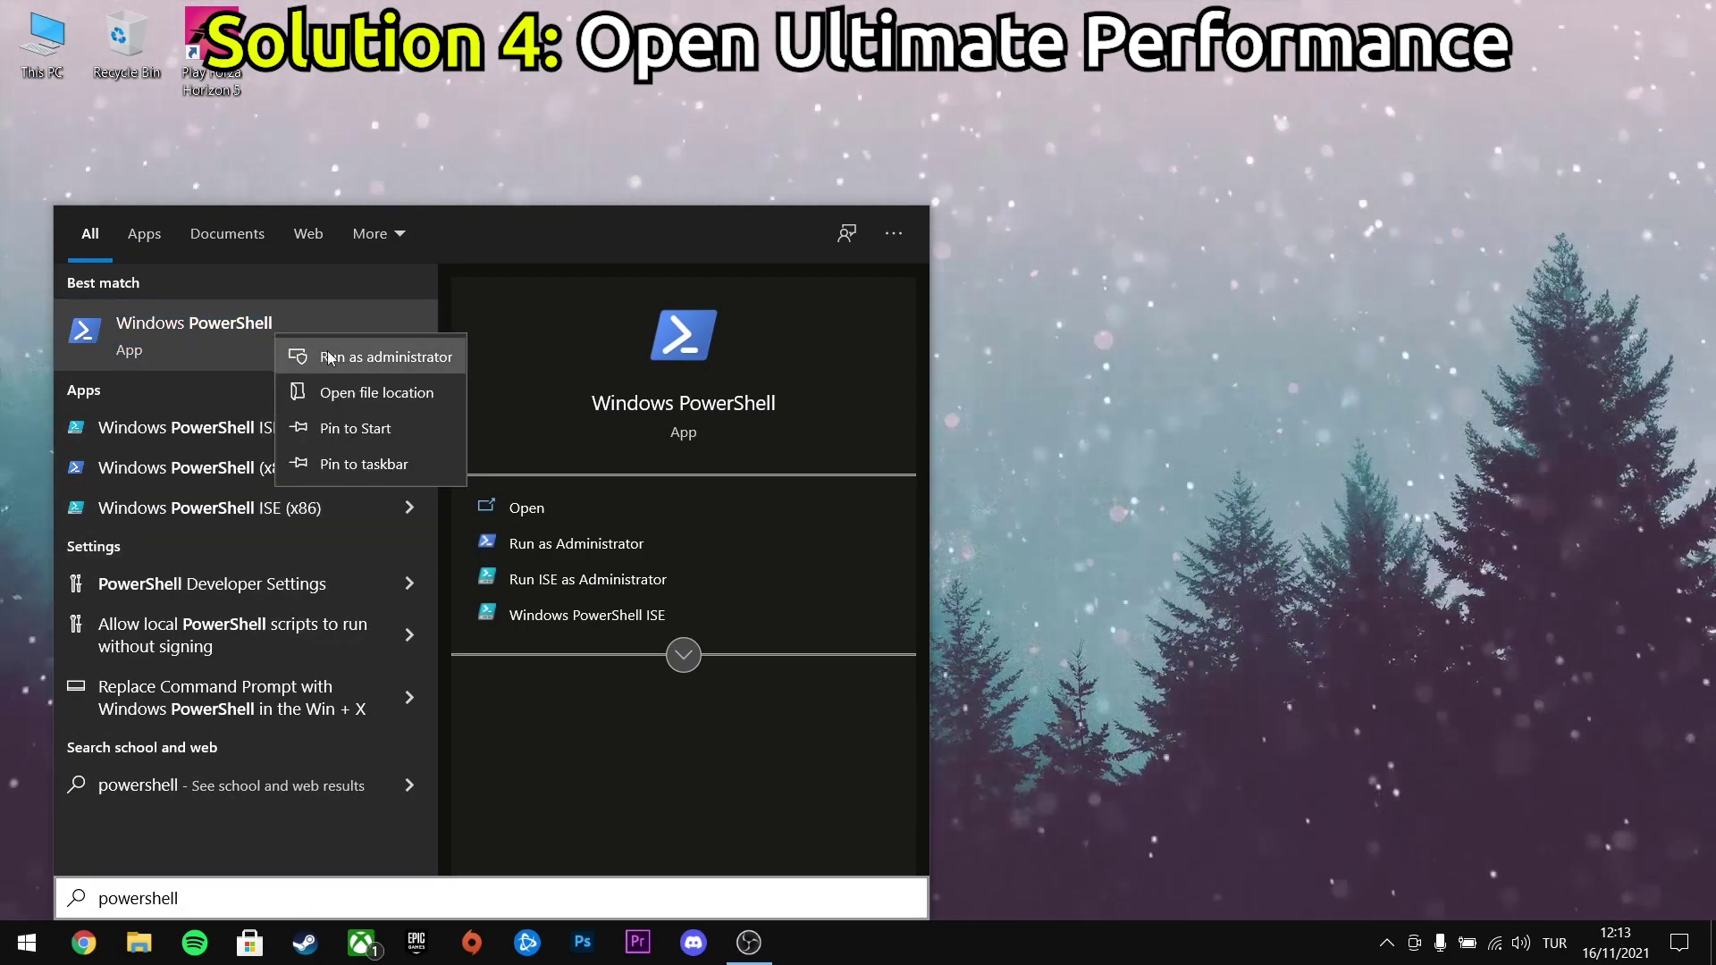
click(390, 361)
drag(775, 109, 1135, 103)
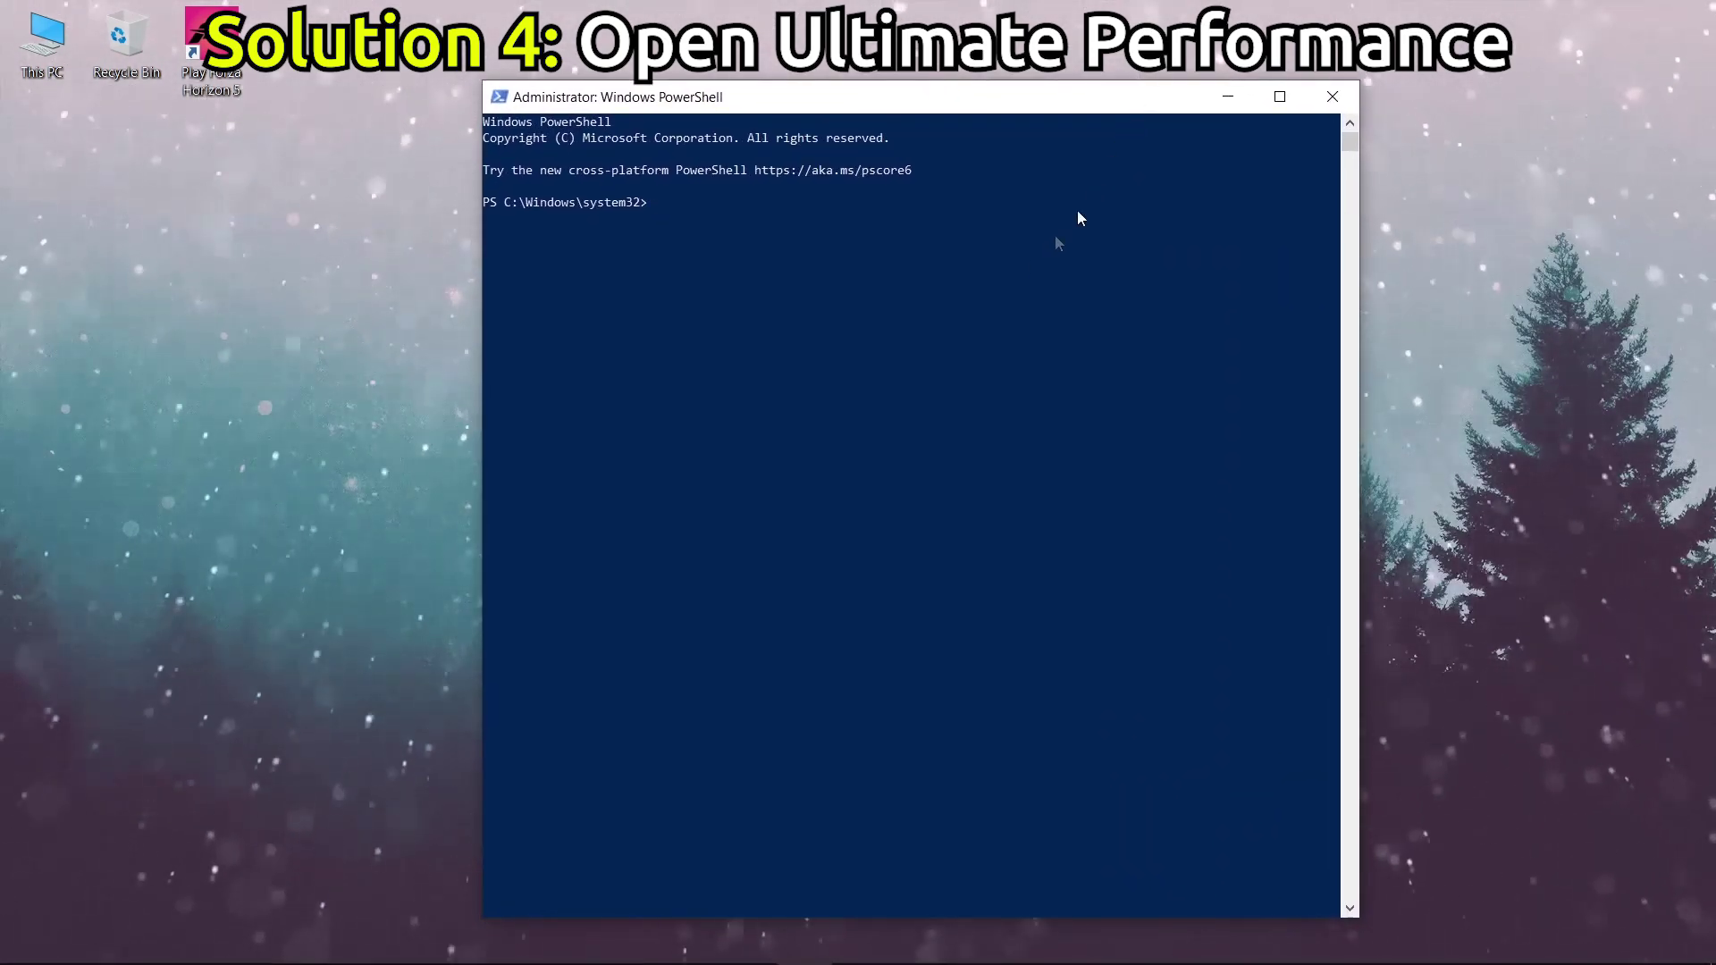
Add the Ultimate Performance power plan by running "powercfg -duplicatescheme e9a42b02-d5df-448d-aa00-03f14749eb61", and close PowerShell
text(powercfg -duplicatescheme e9a42b02-d5df-448d-aa00-03f14749eb61)
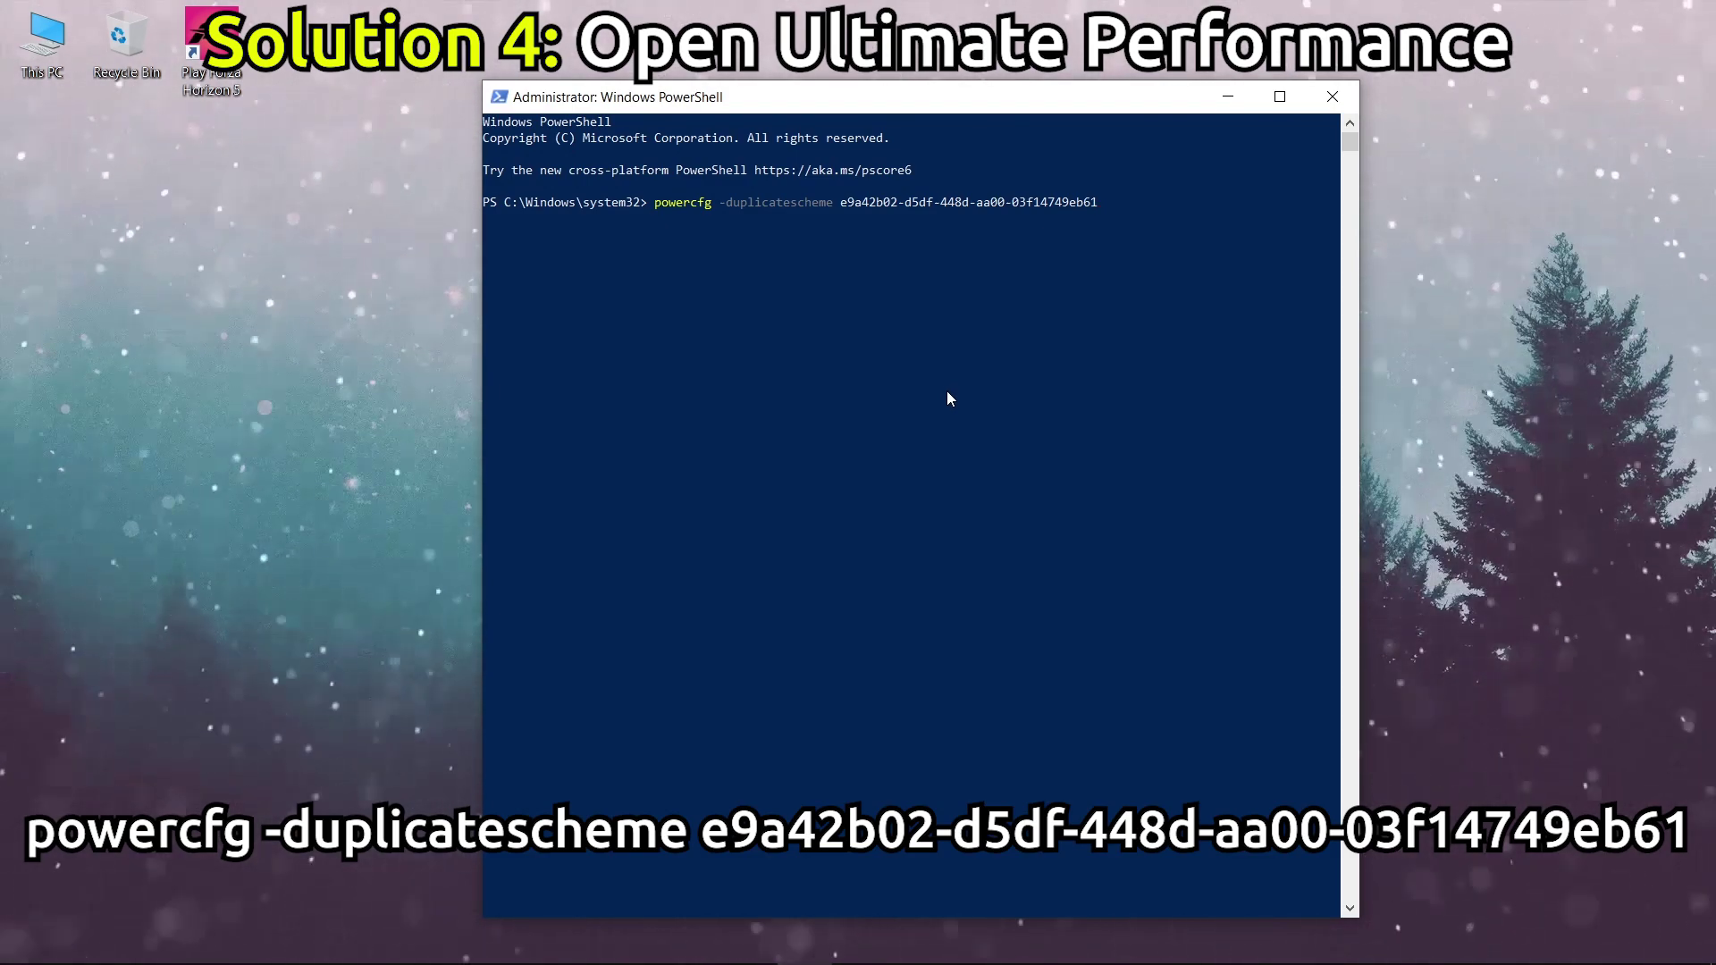
key(Return)
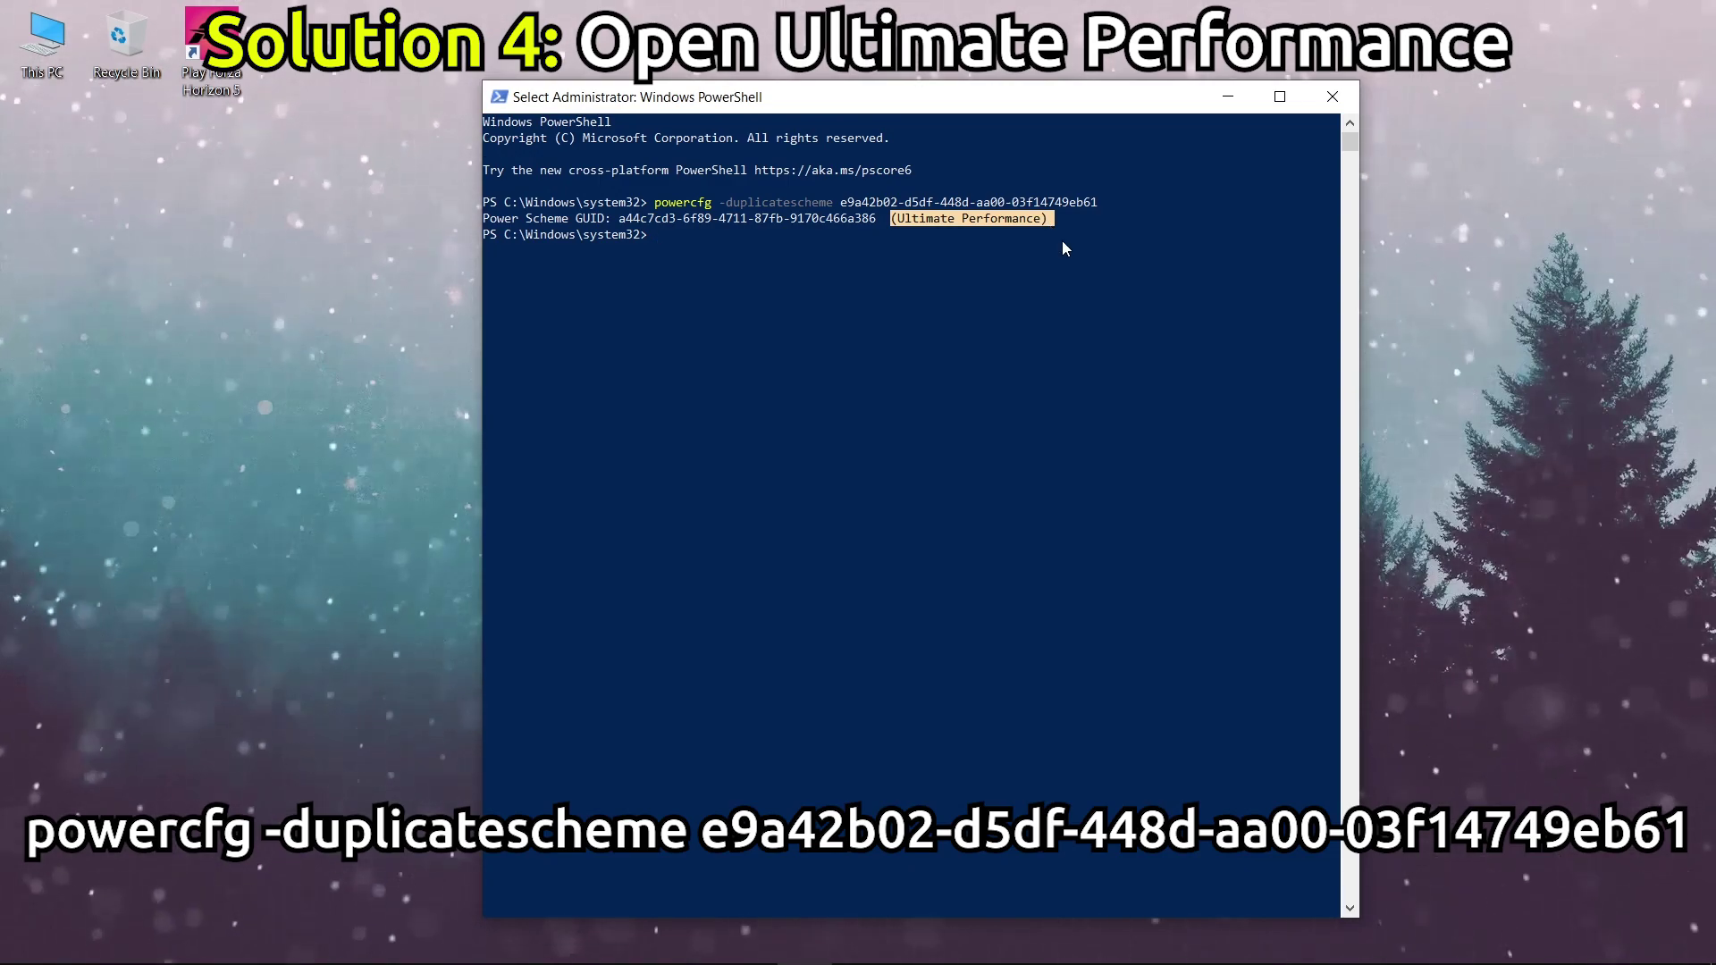
click(1333, 99)
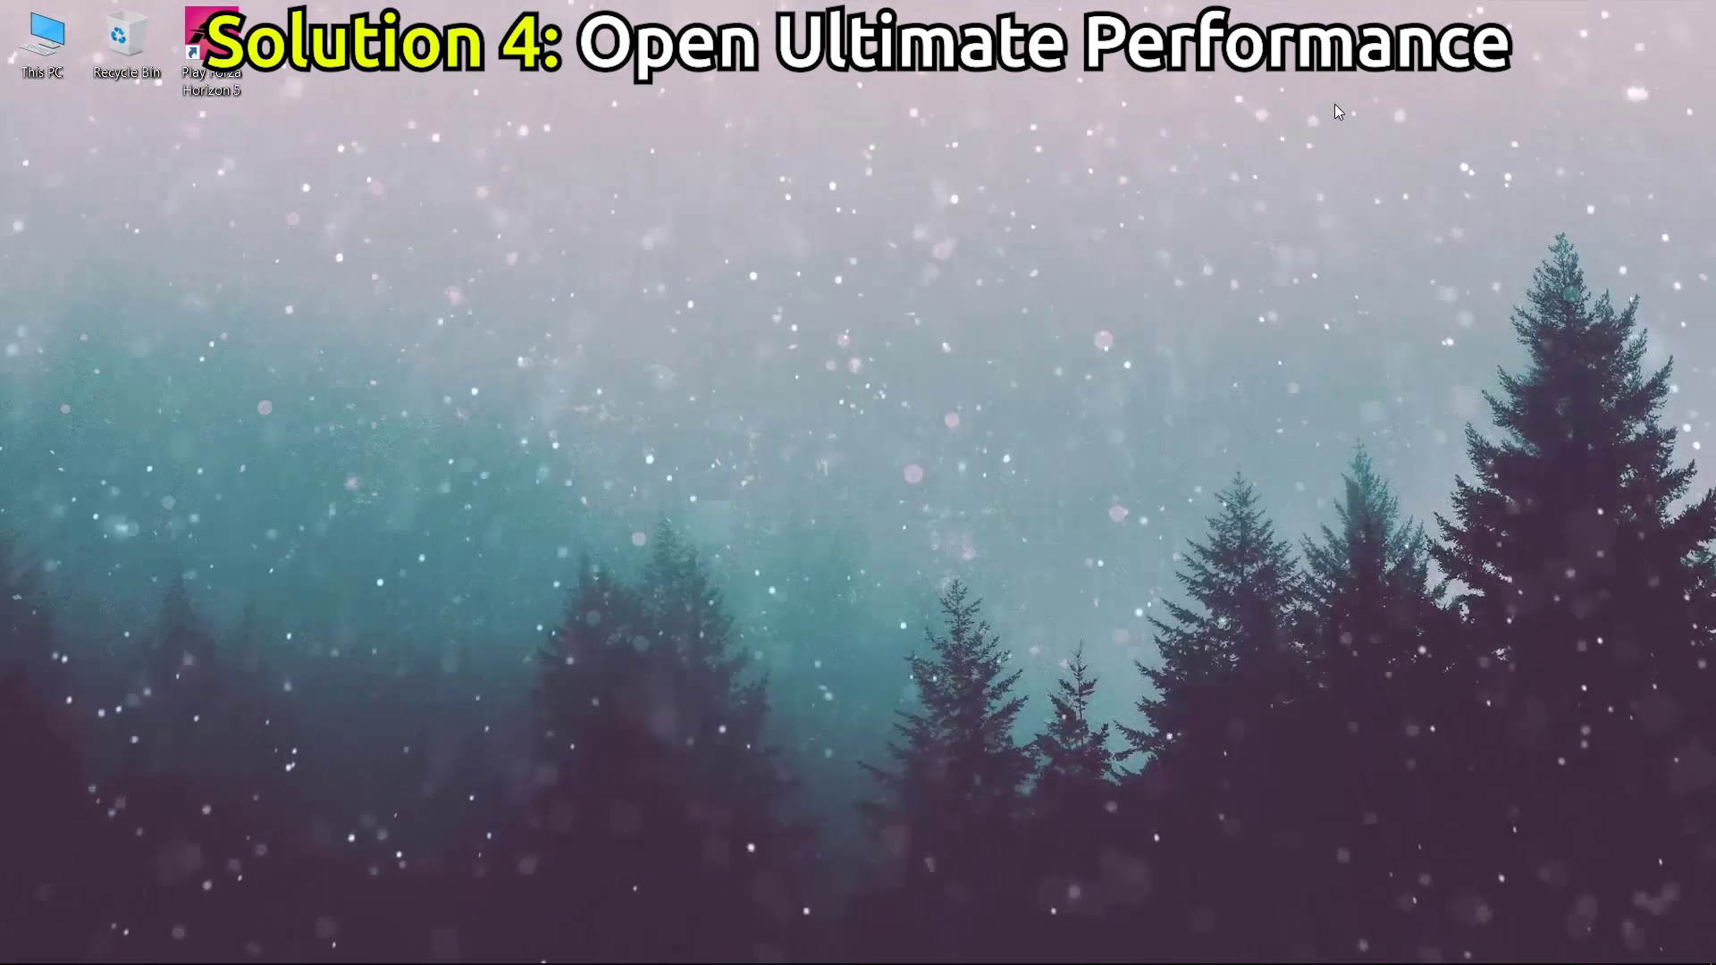
Choose the Ultimate Performance plan in the Windows Power Options and close the window
mouse_move(1491, 961)
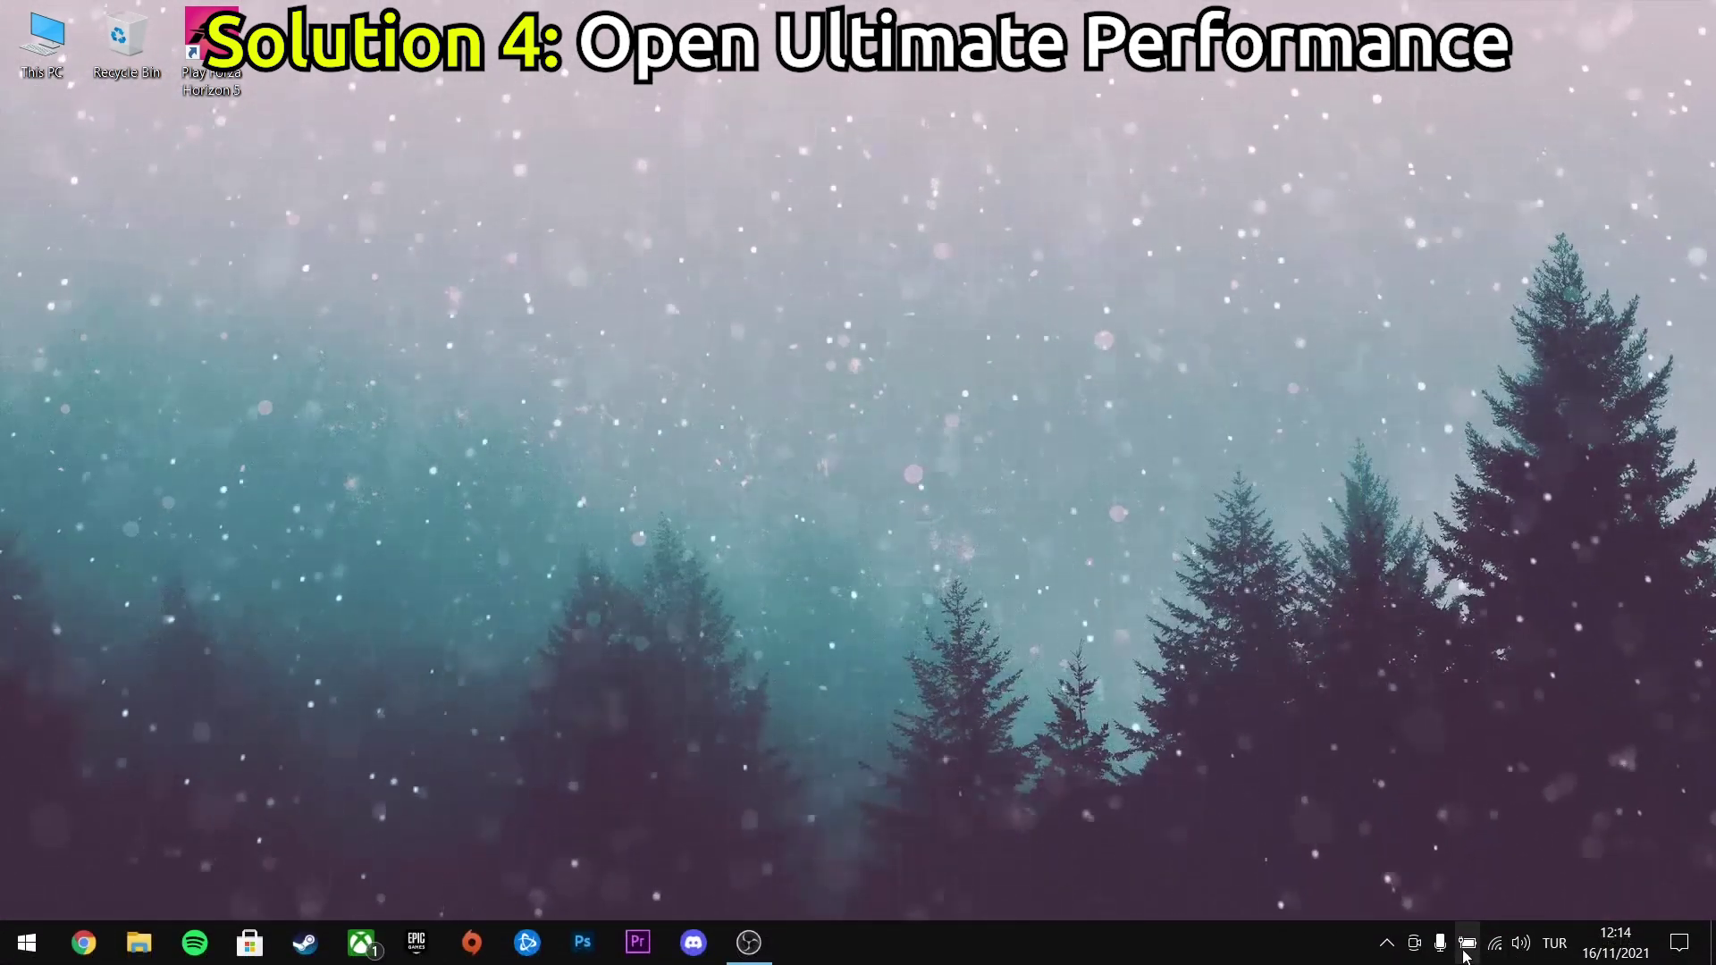
right_click(1466, 943)
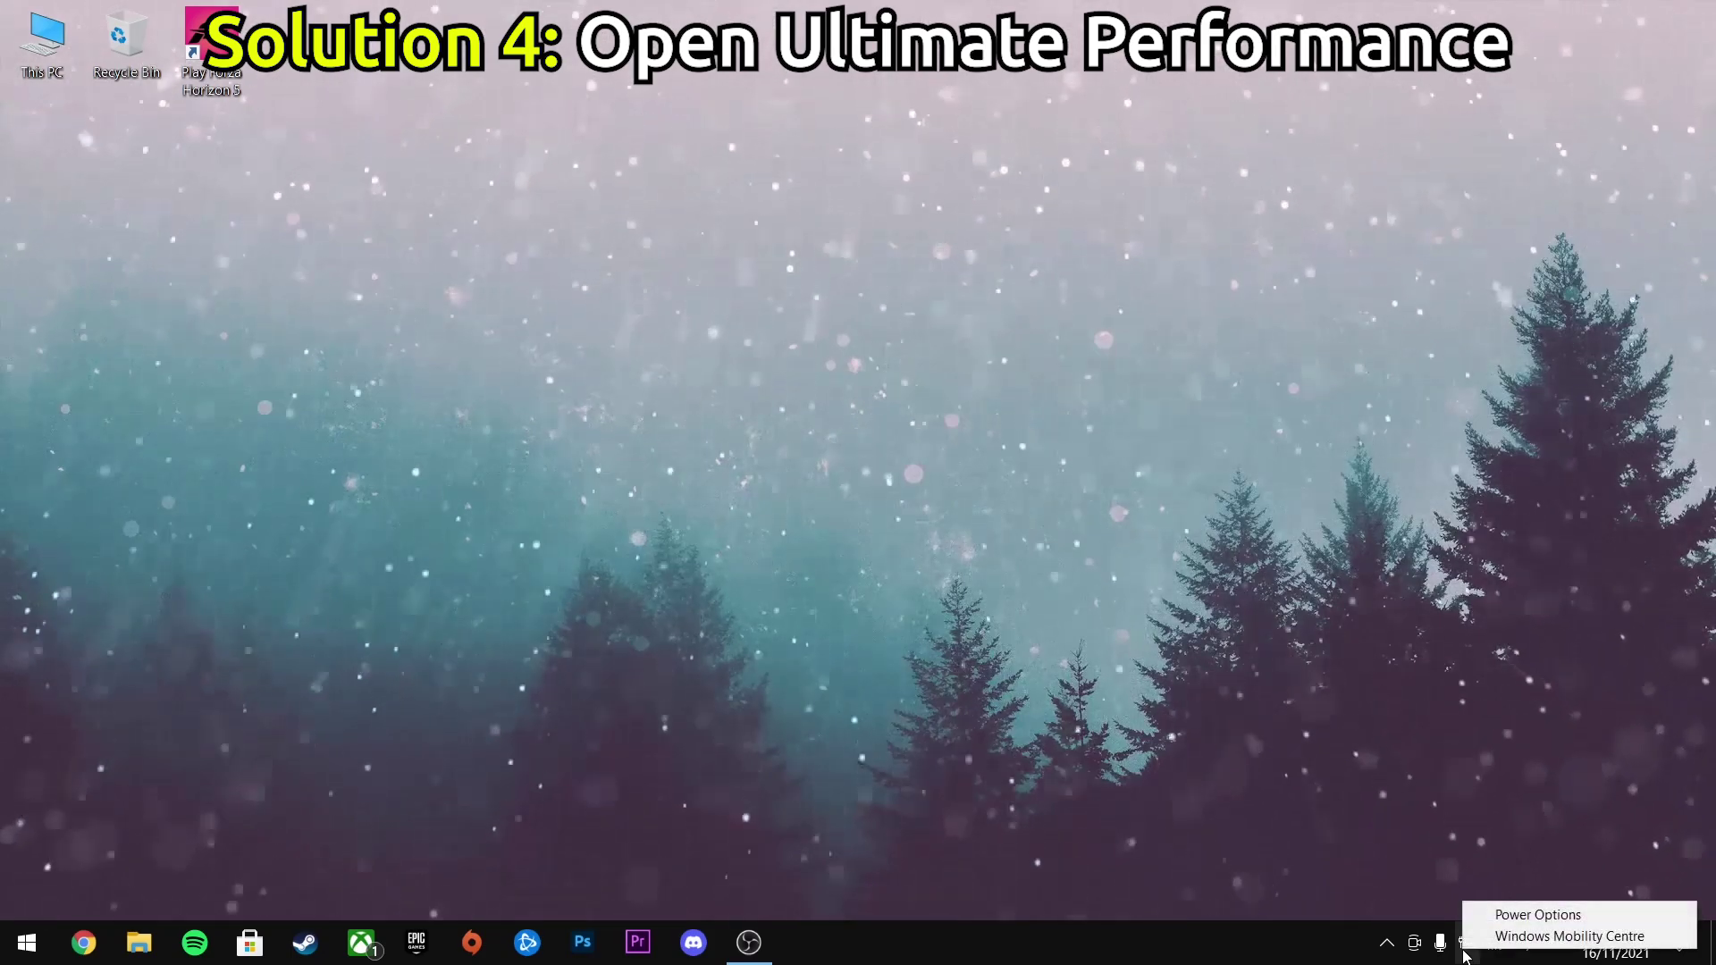
click(1514, 916)
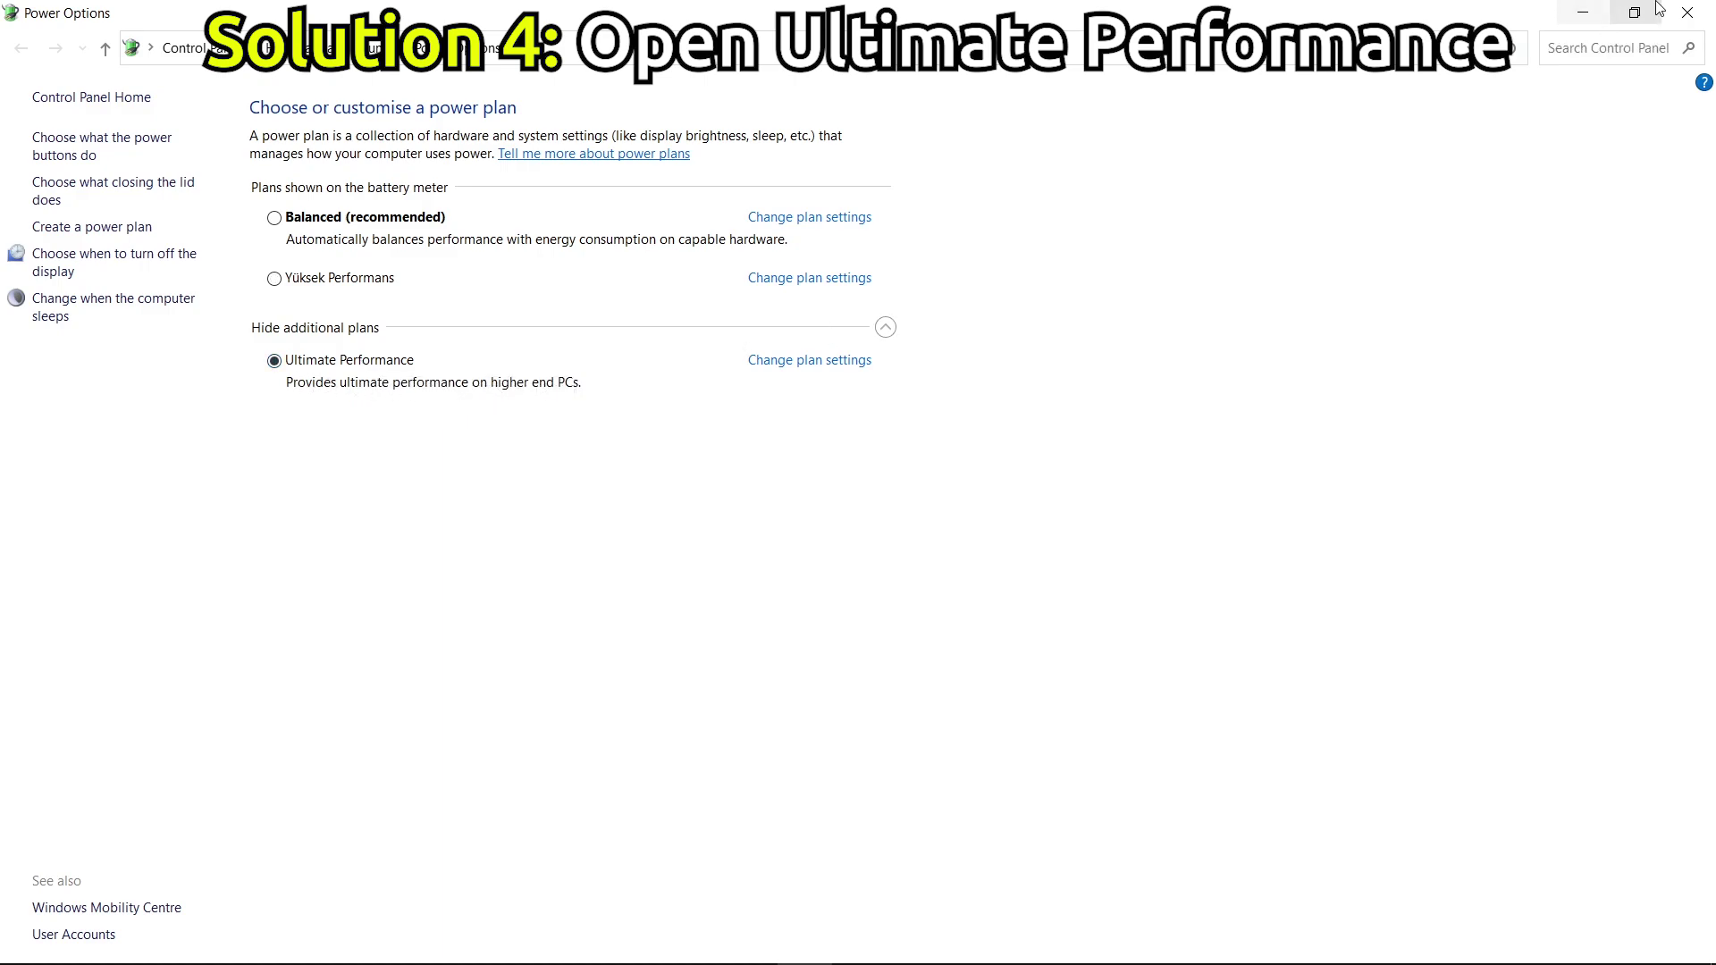
click(1688, 13)
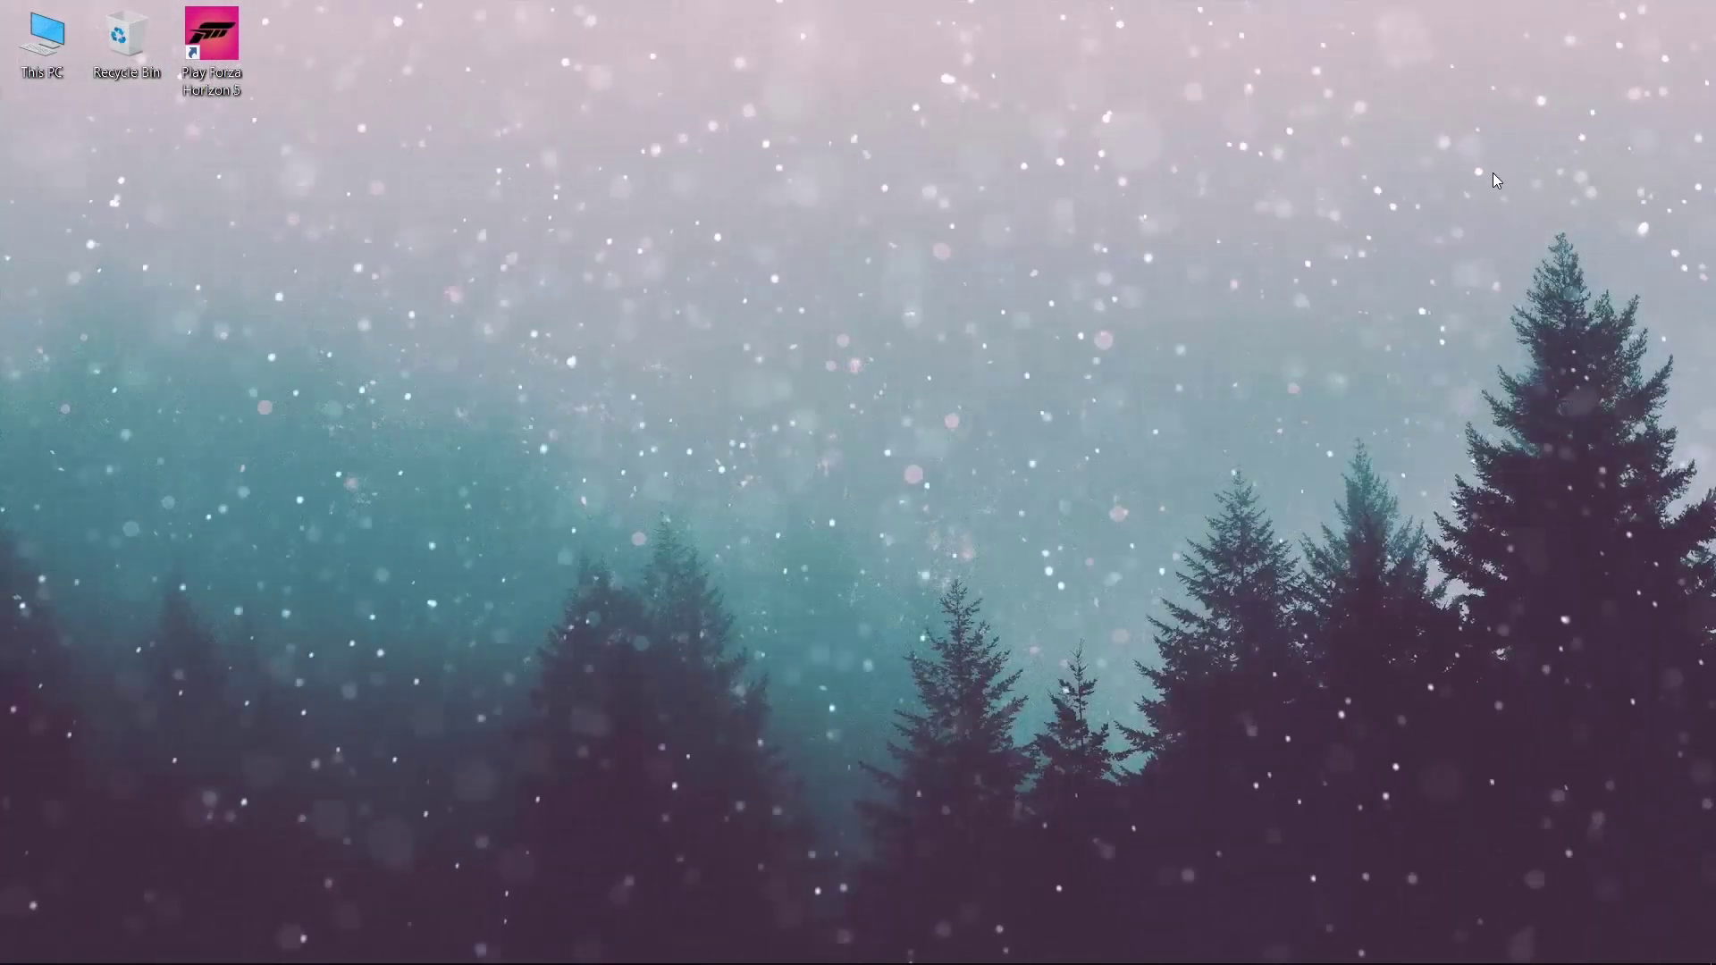
Find the Windows appearance and performance settings by searching "performance", and set visual effects to Adjust for best performance
click(10, 960)
text(per)
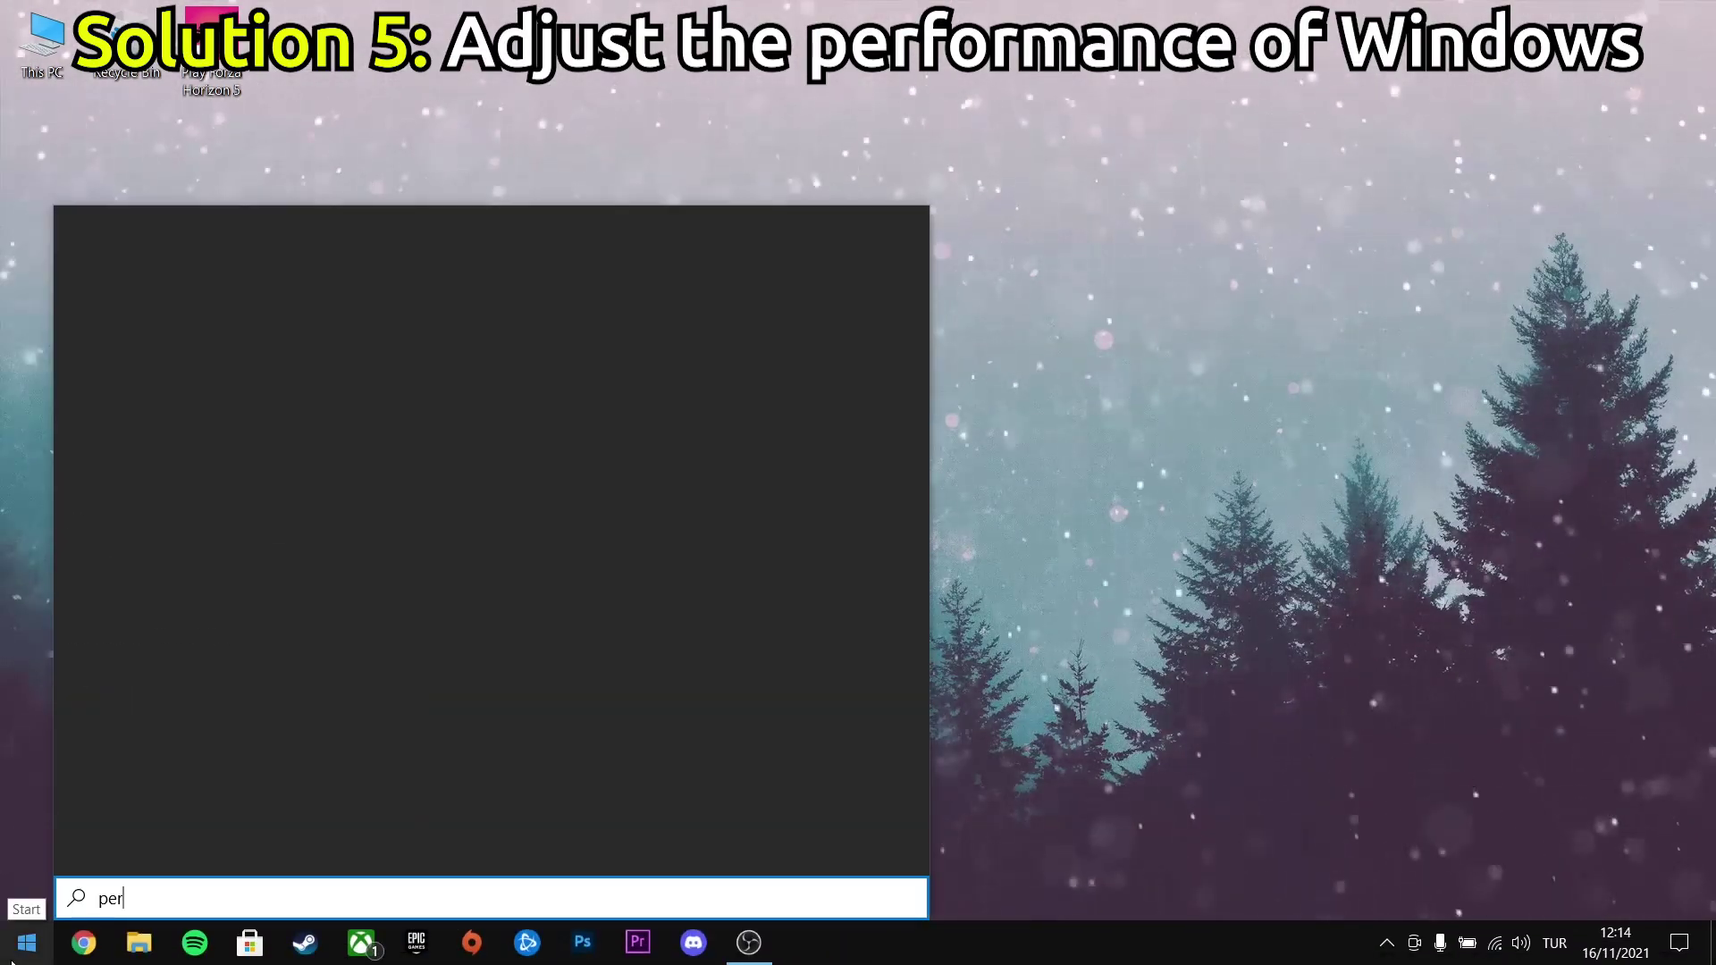
text(formance)
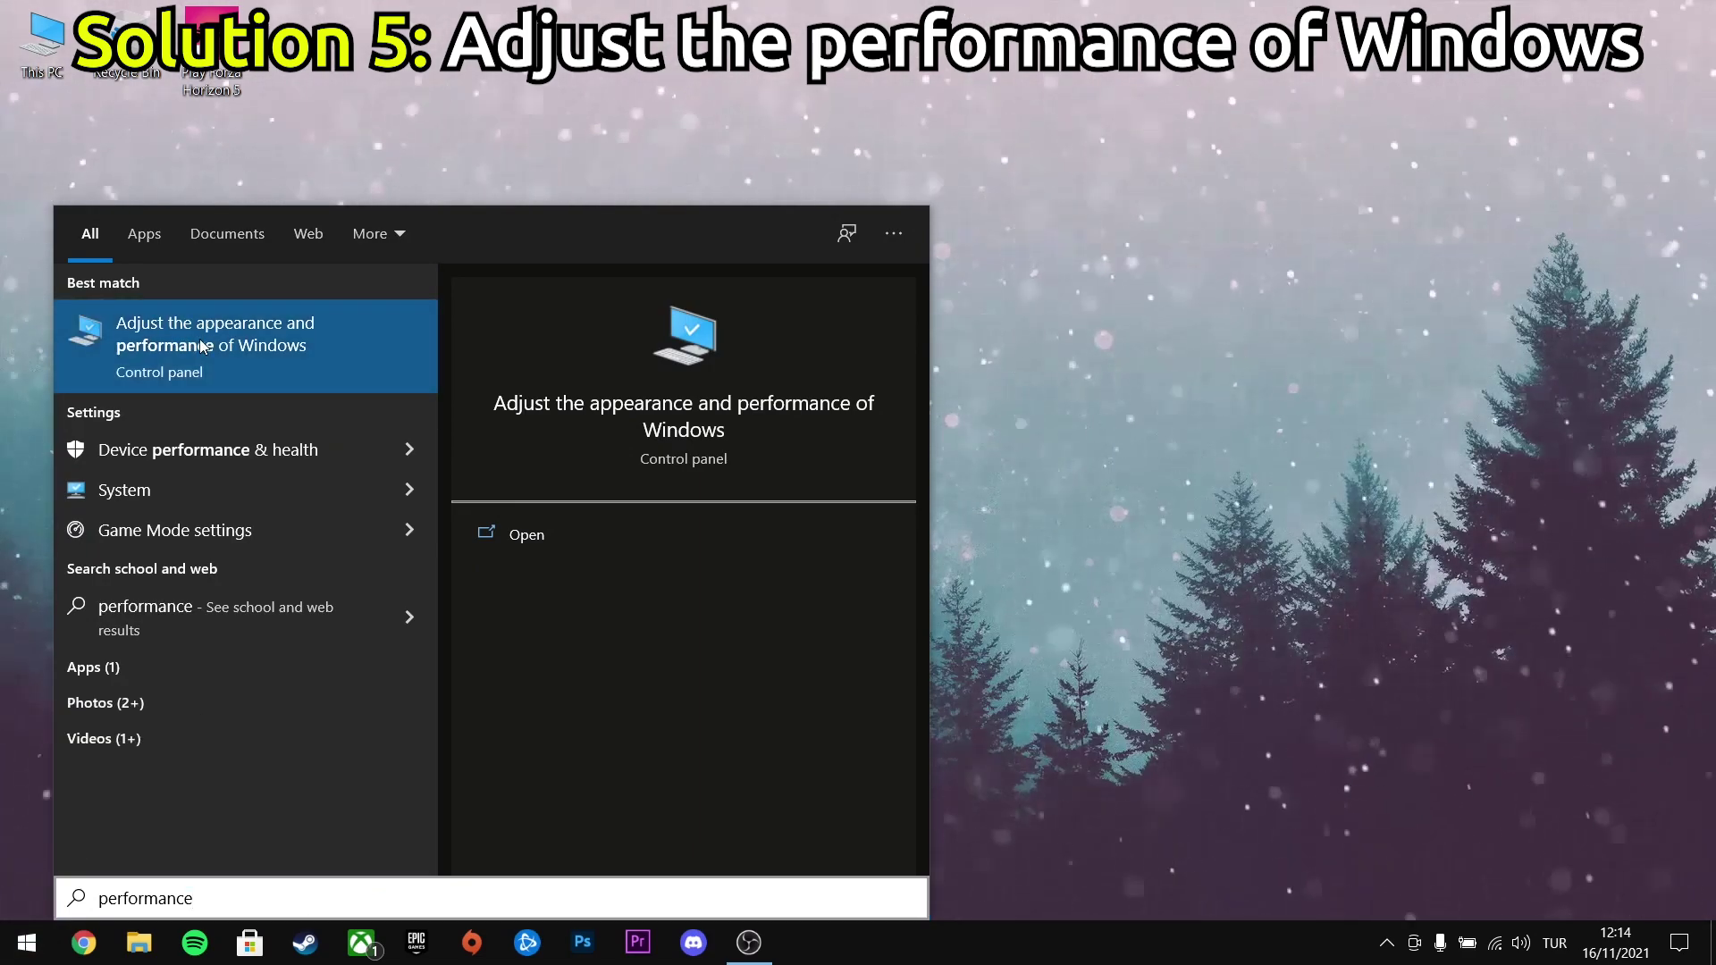
click(200, 346)
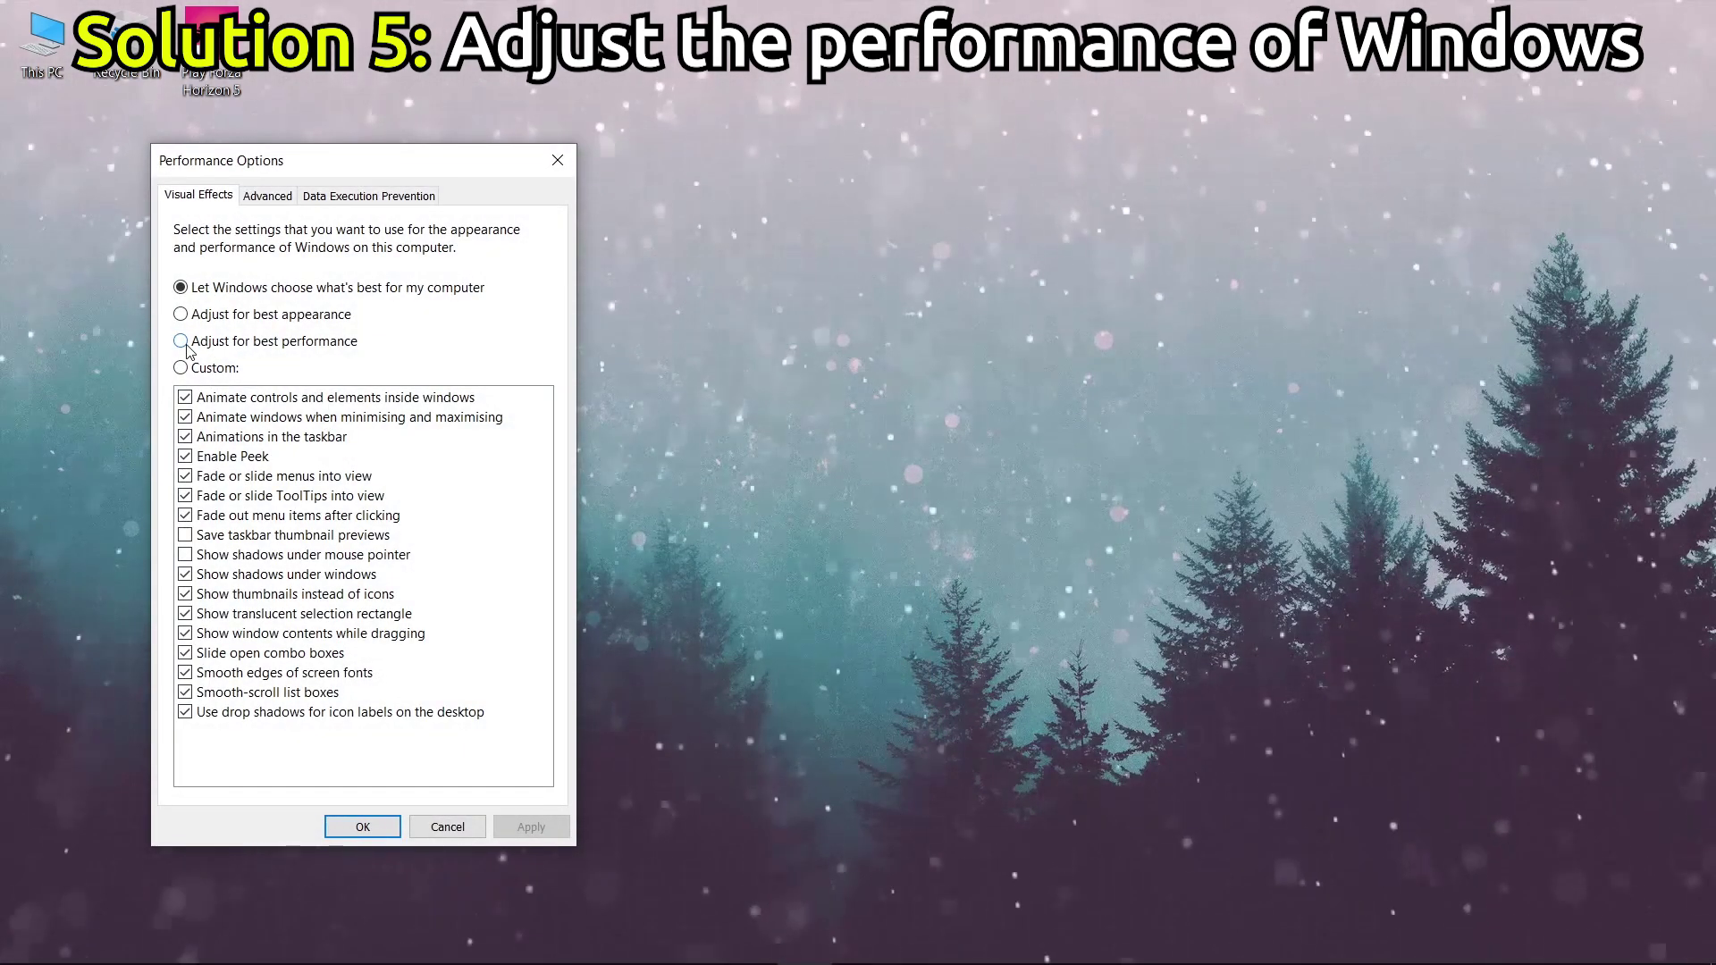
click(183, 344)
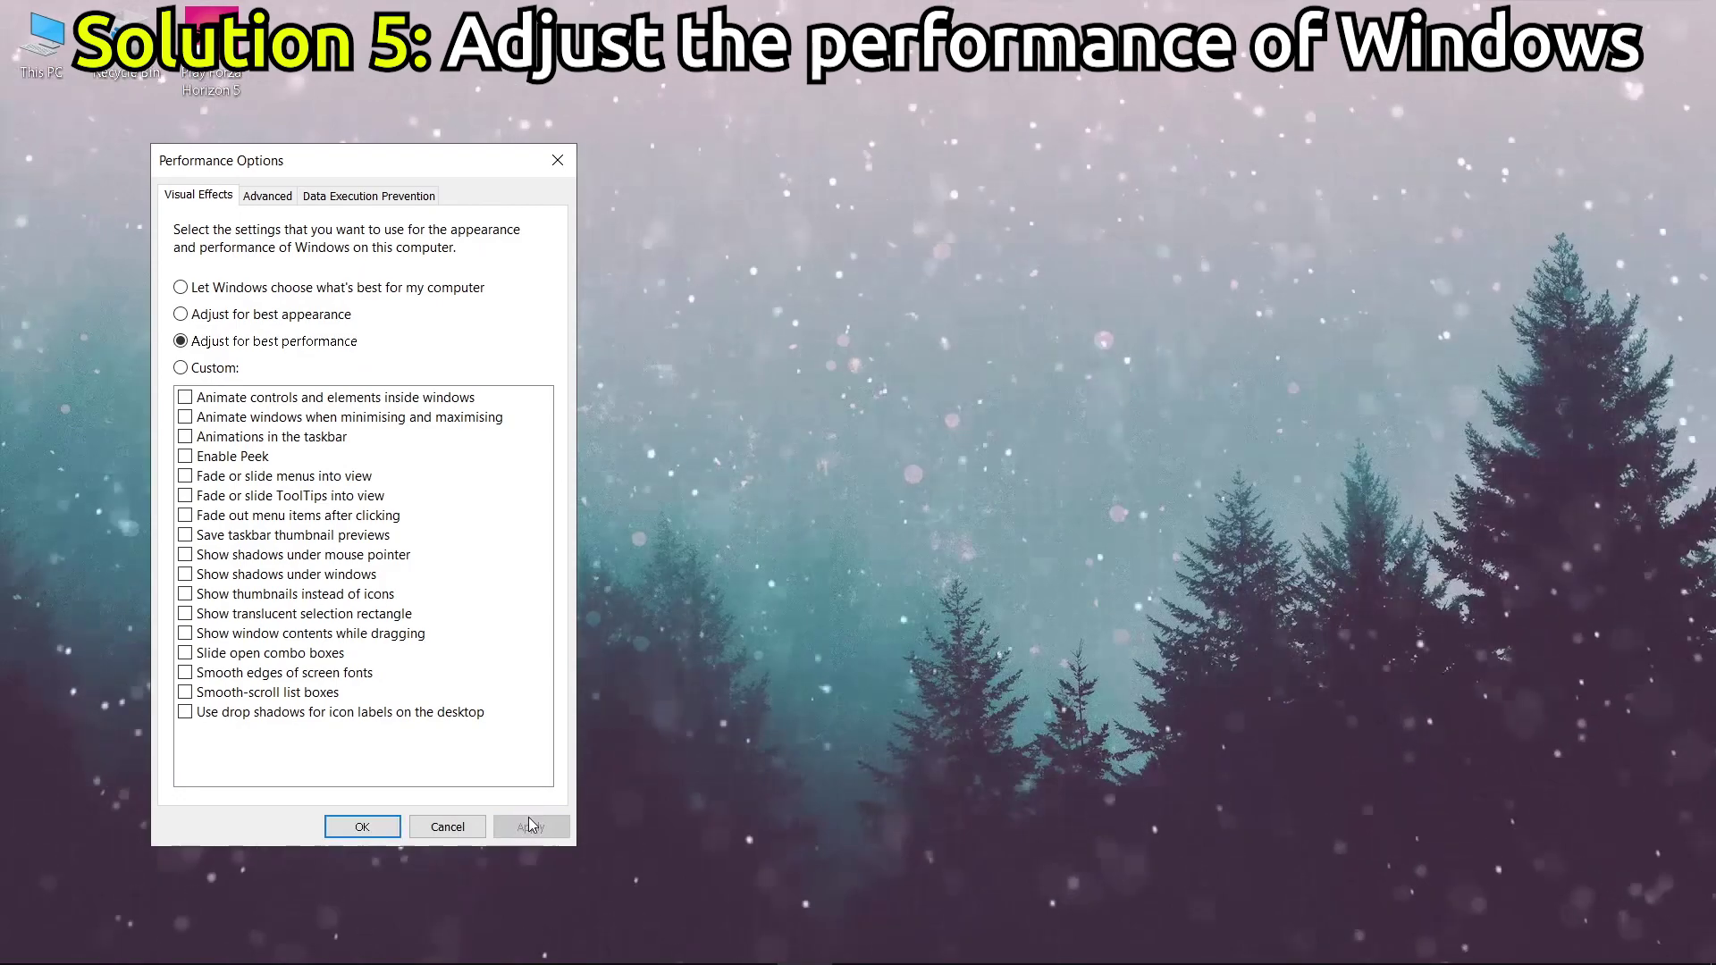
click(362, 826)
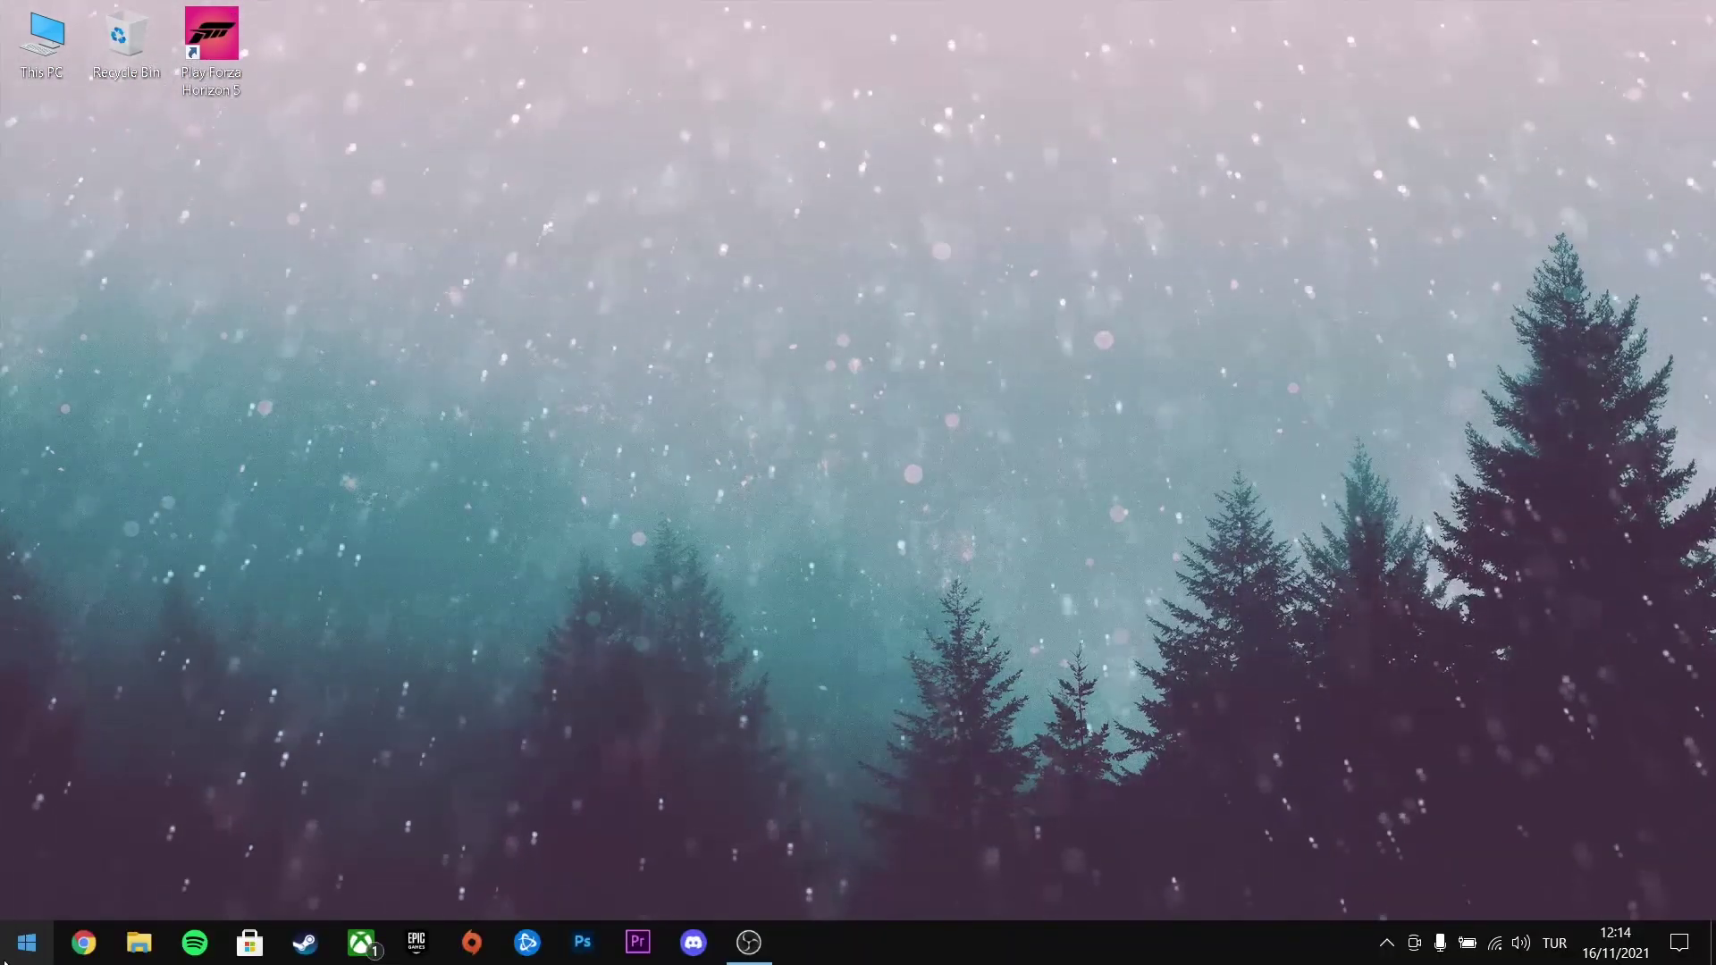
Search Windows for "device", open Device Manager, and expand the Display adaptors category
click(5, 960)
text(device)
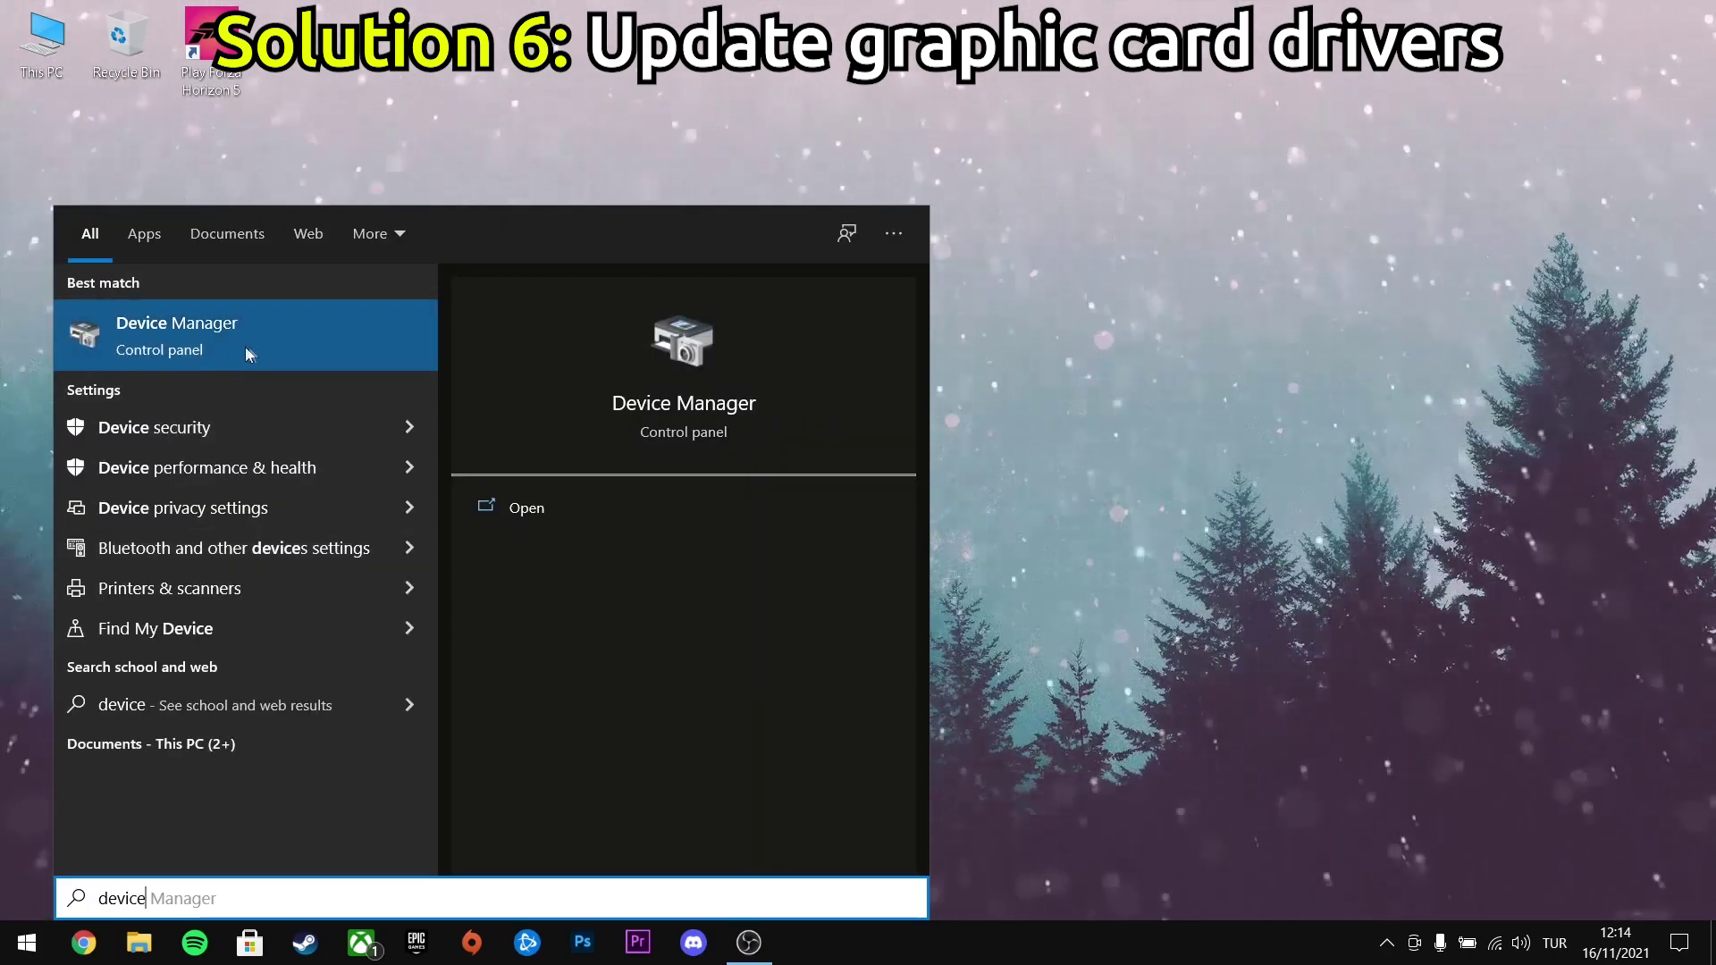
click(249, 346)
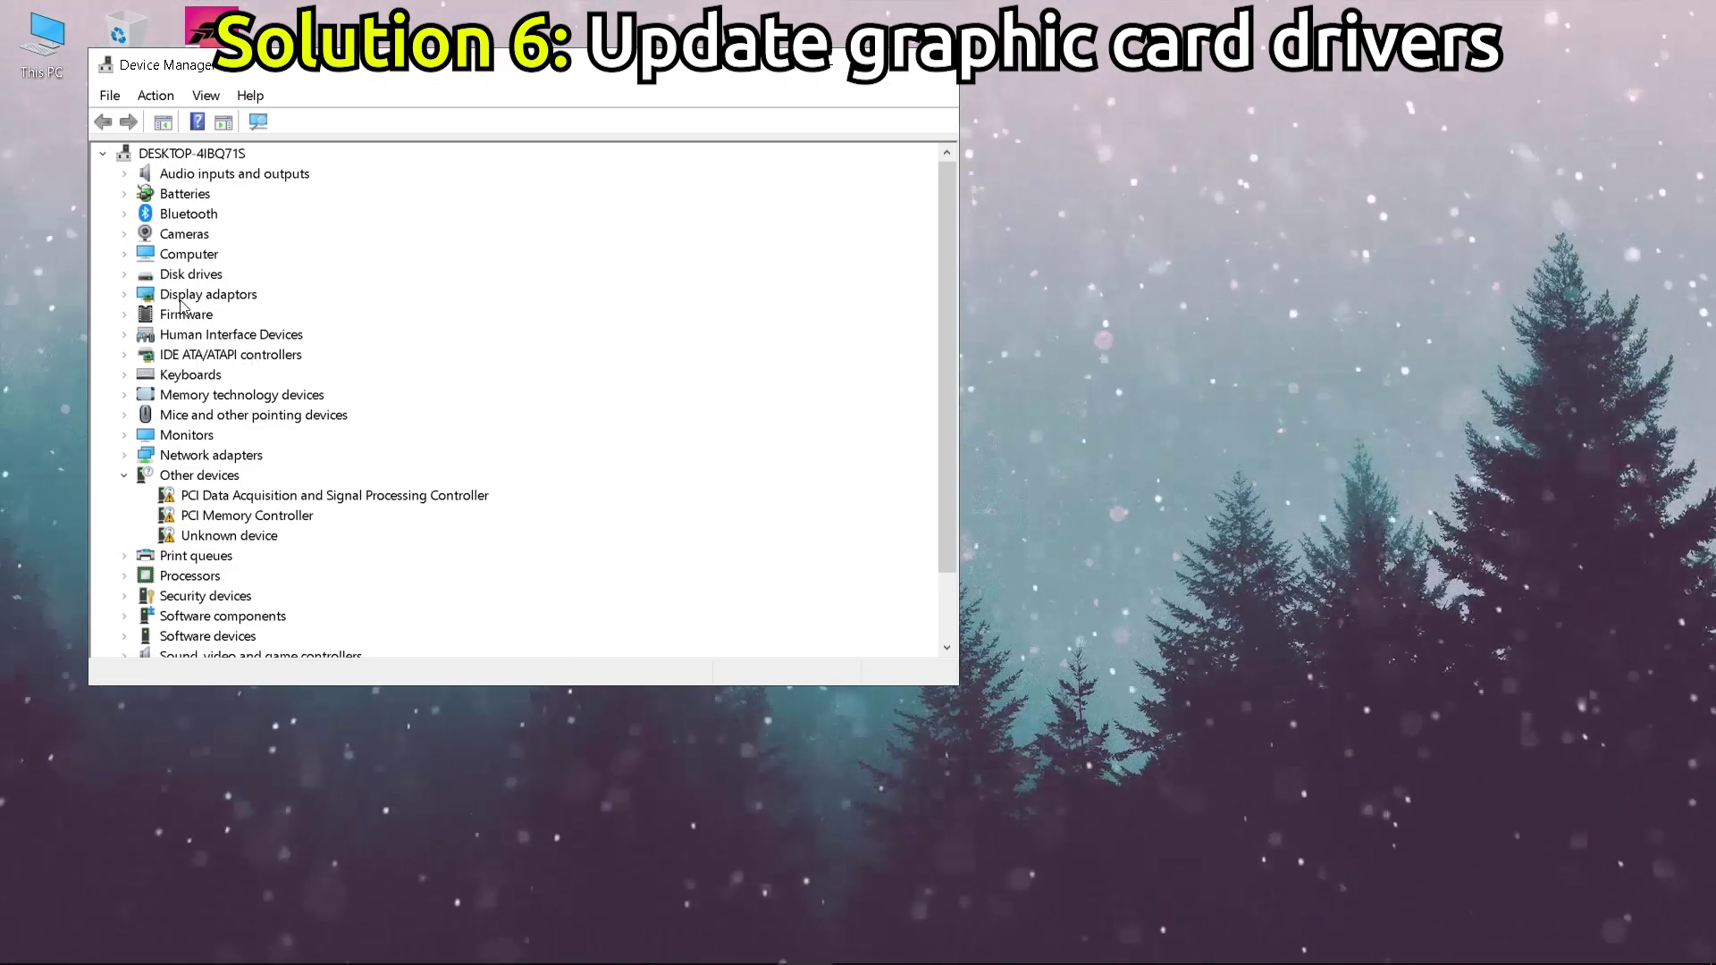
click(124, 295)
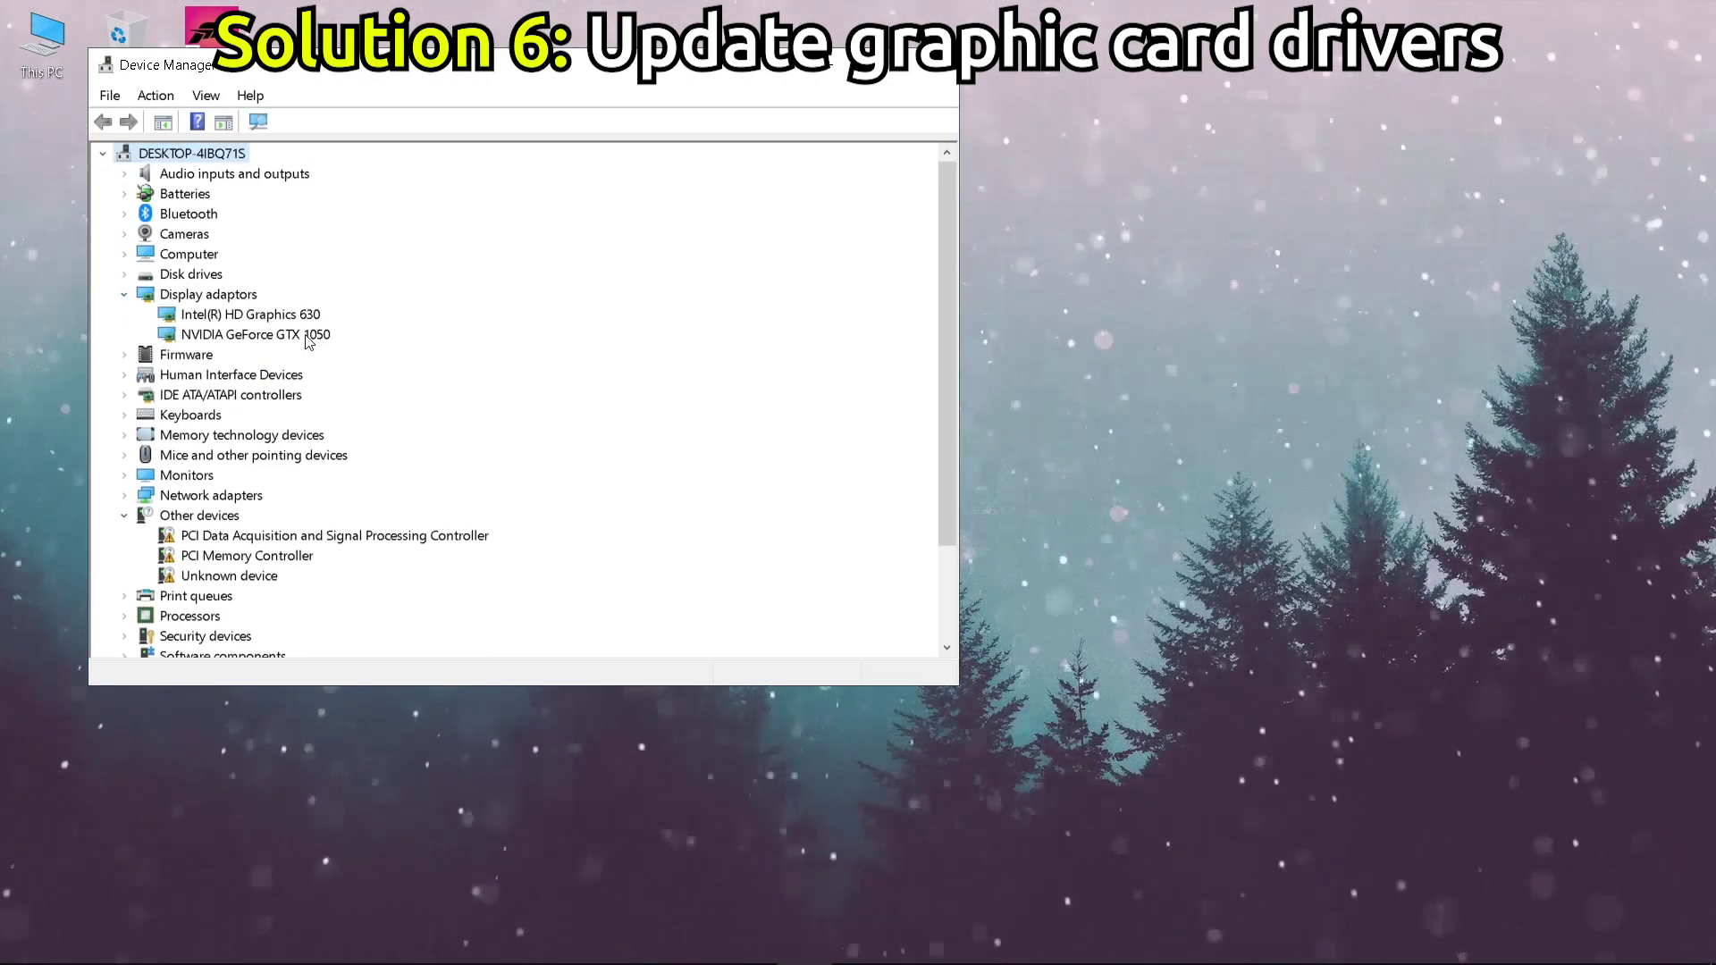
Check the driver search options in the update wizard for the NVIDIA GeForce GTX 1050, and cancel the wizard
click(291, 344)
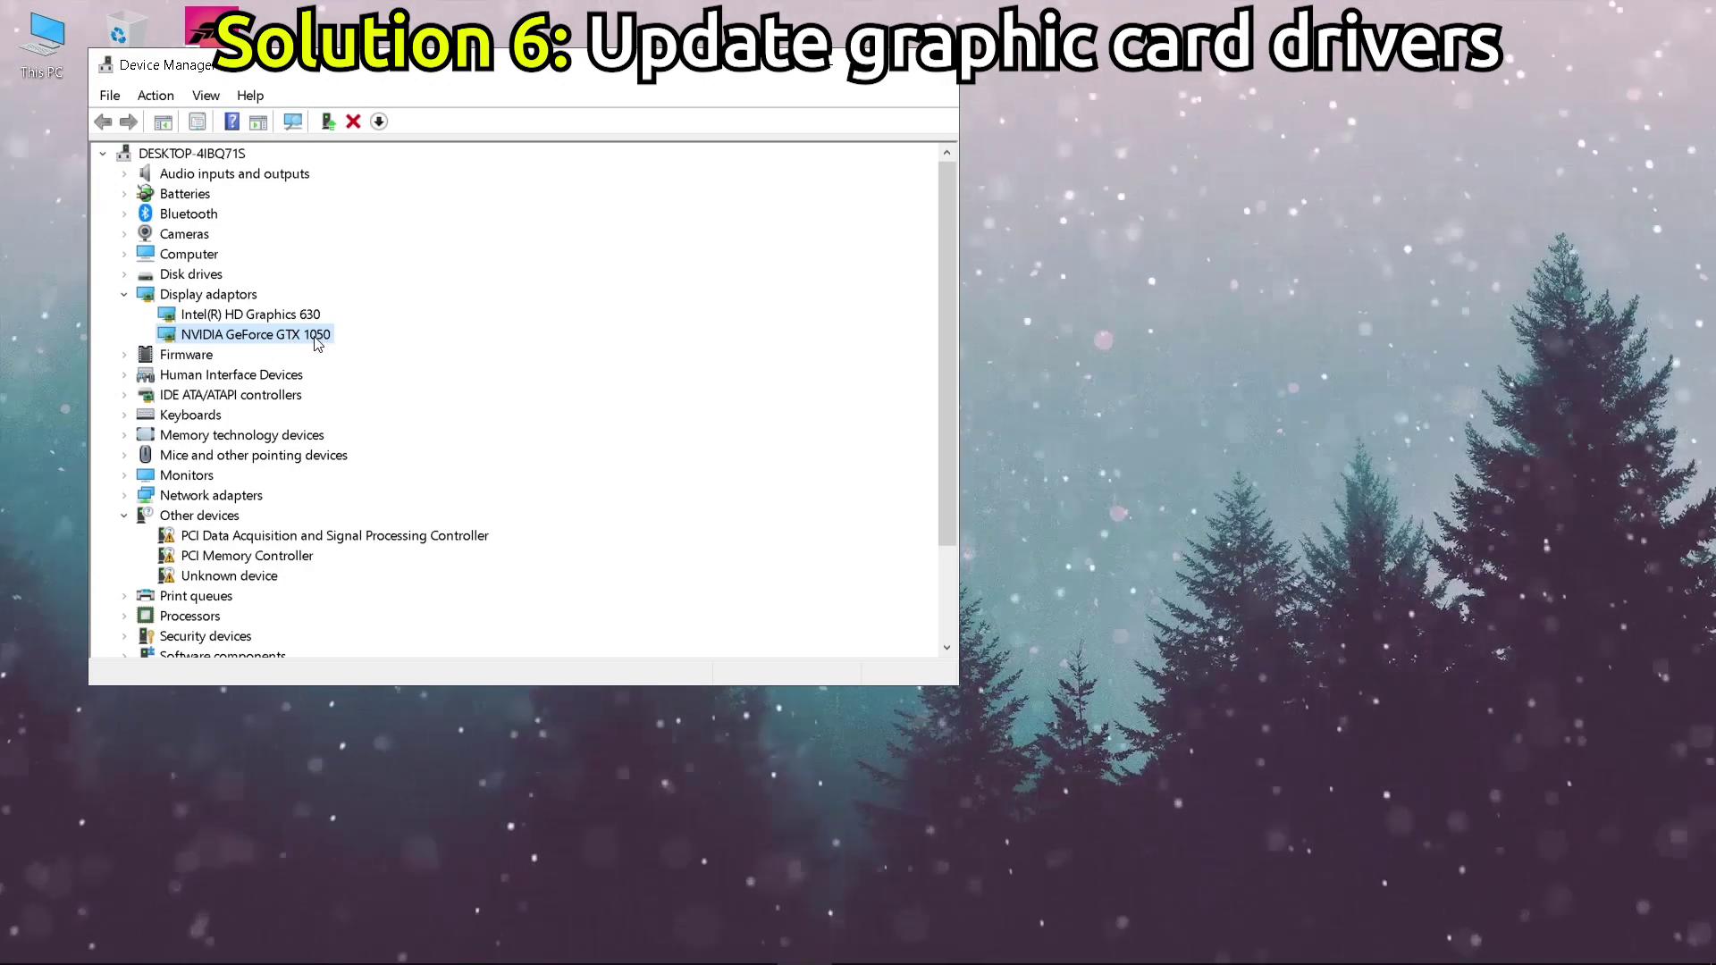
right_click(317, 344)
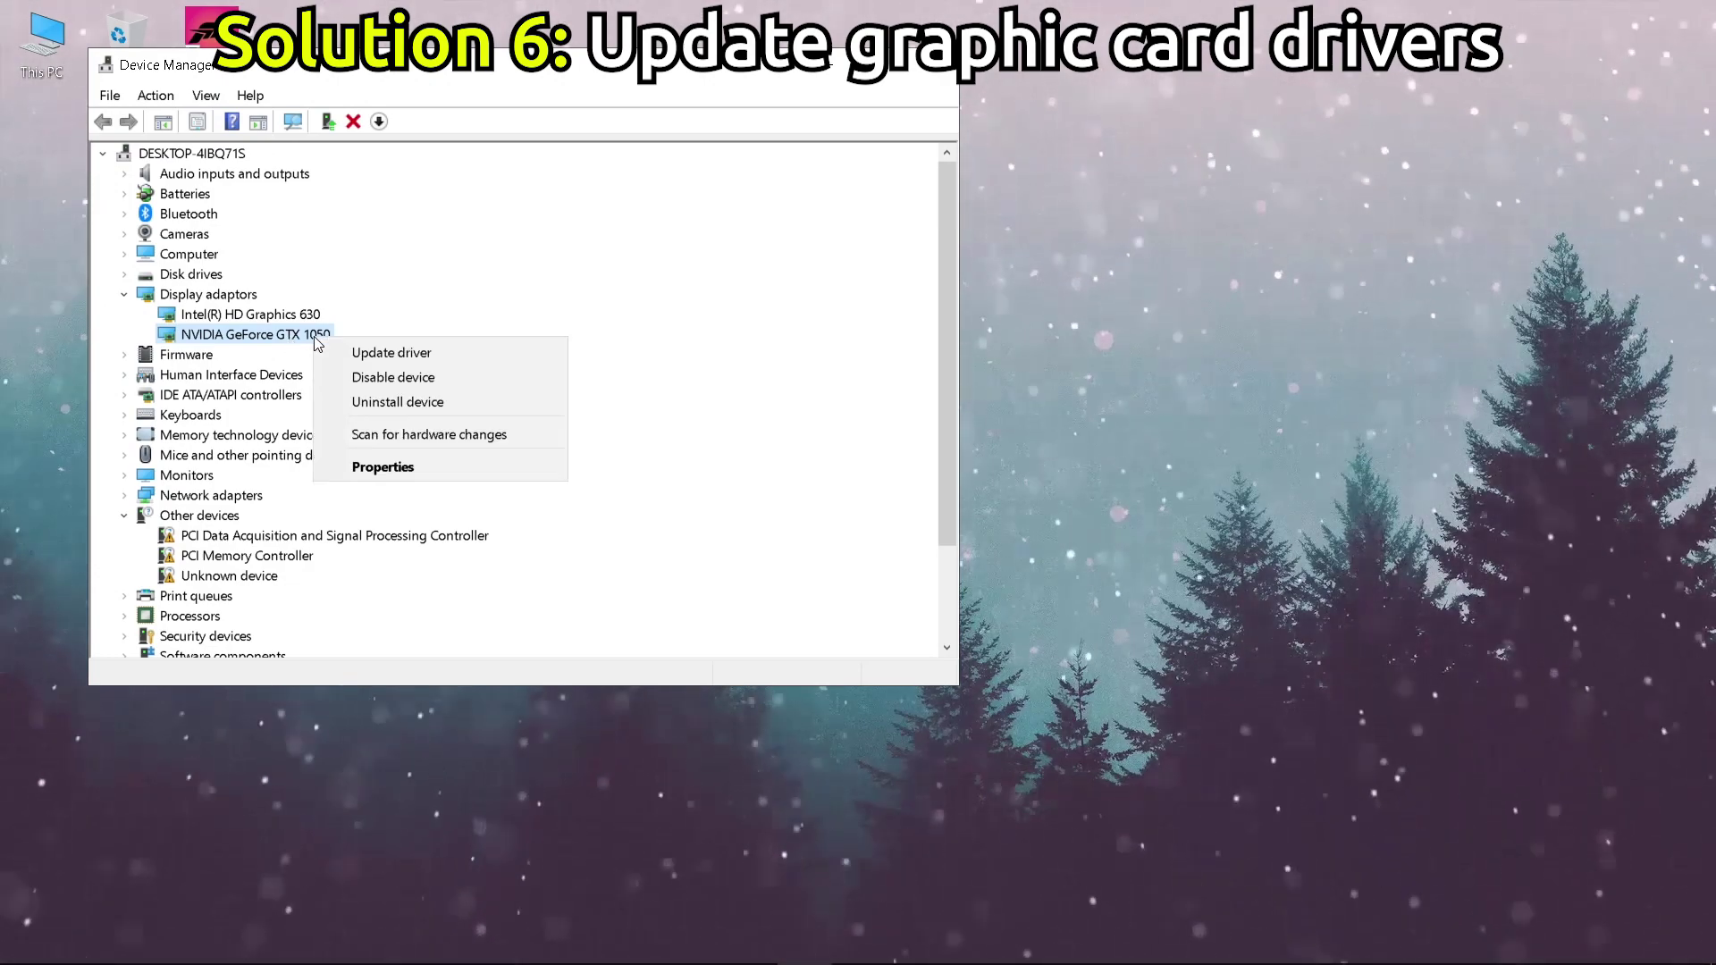
click(512, 361)
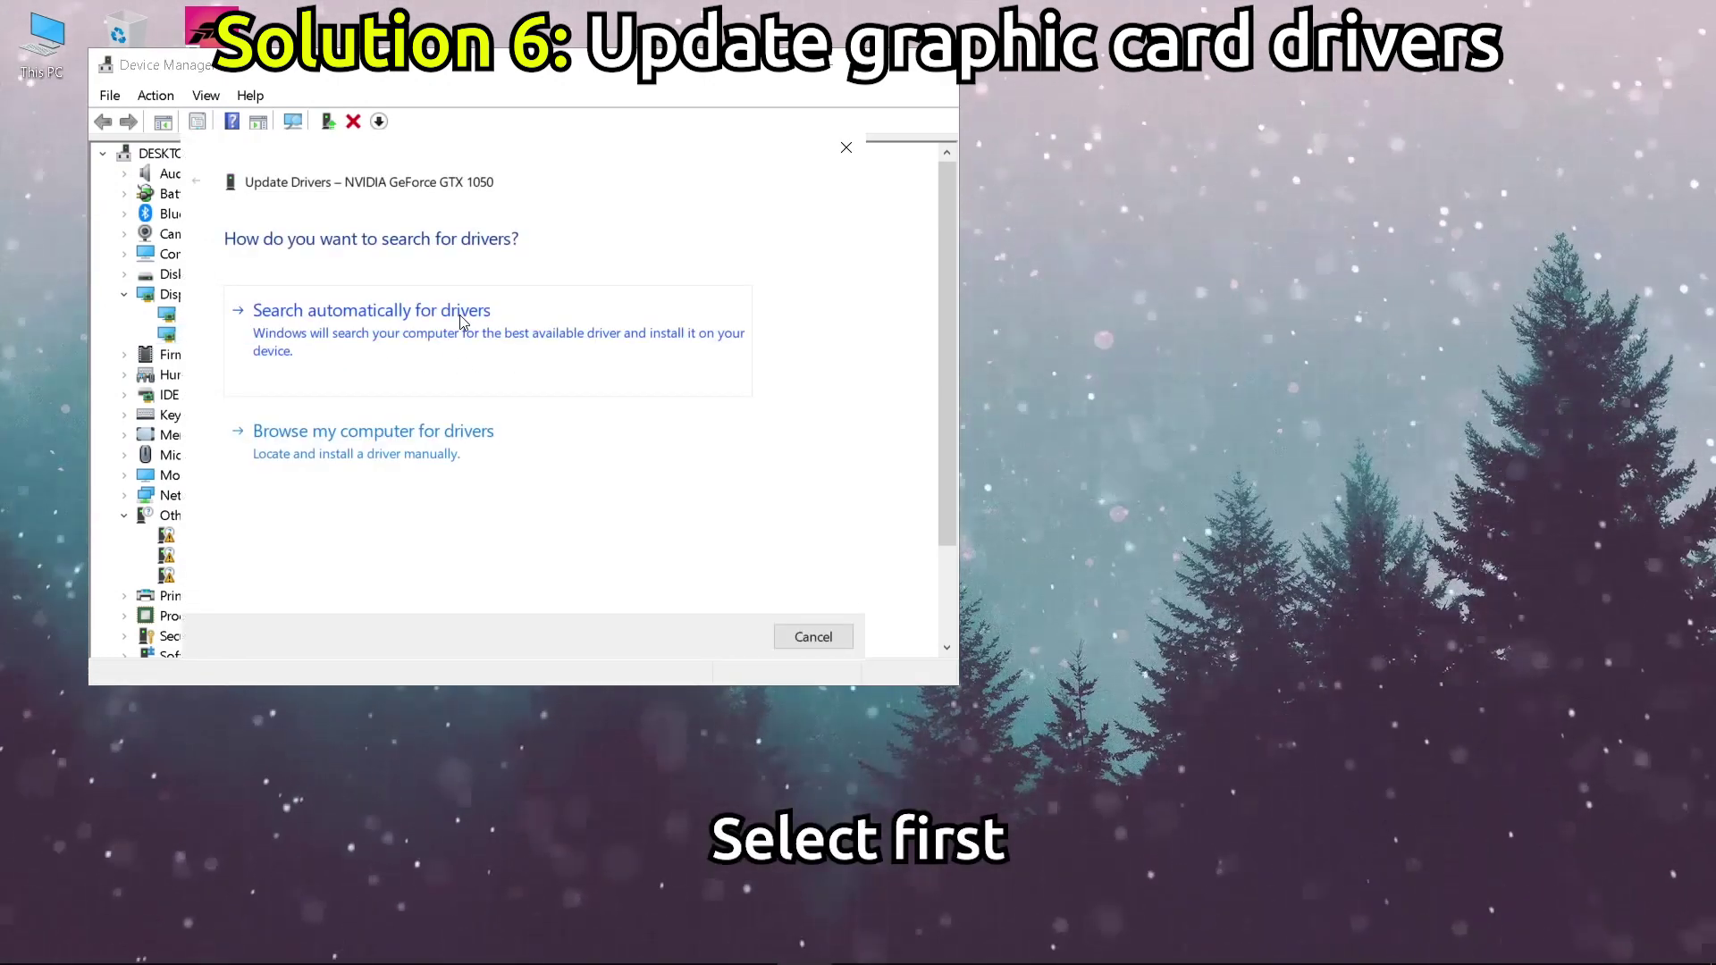
click(826, 644)
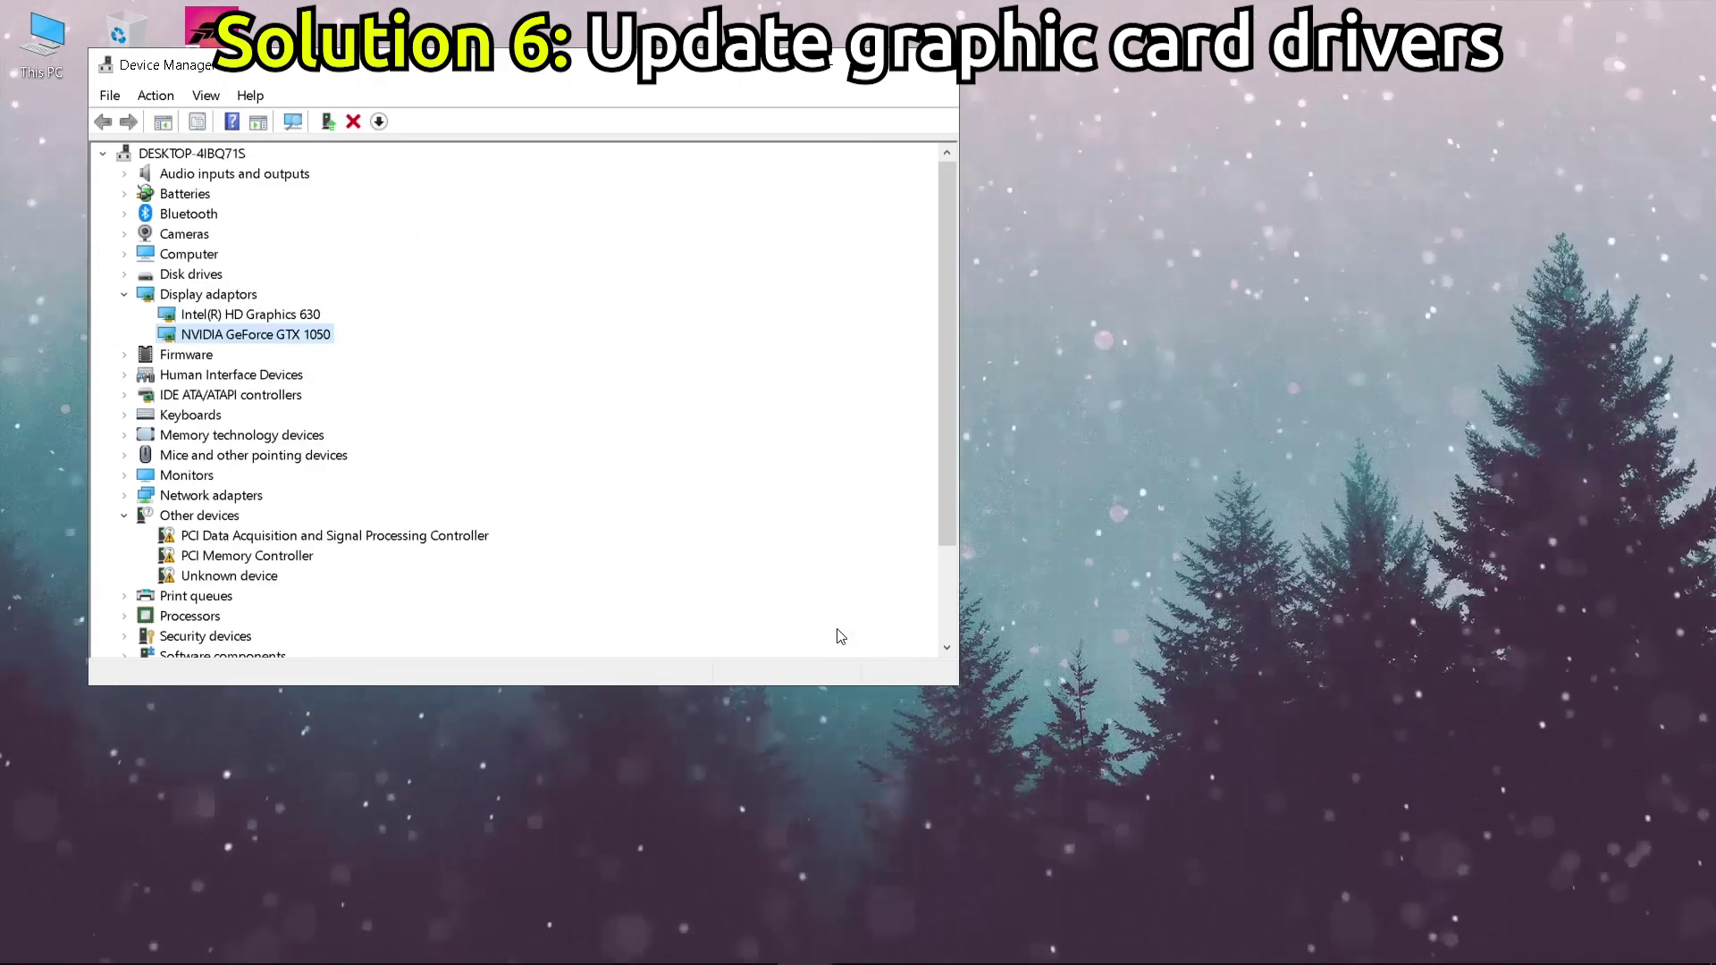